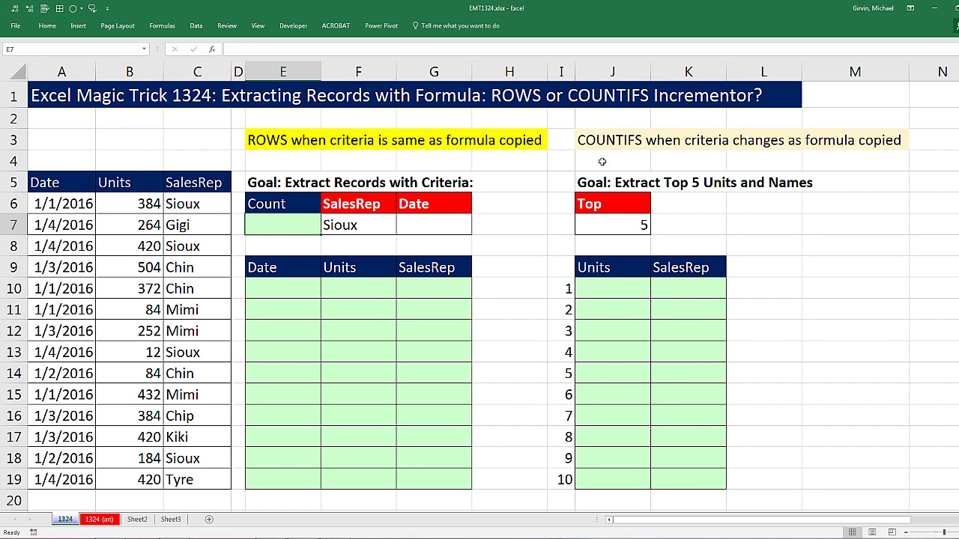
Step: On sheet 1324 (an), set the SalesRep criterion in F7 to the third name offered
{"action": "left_click", "coordinate": [99, 519]}
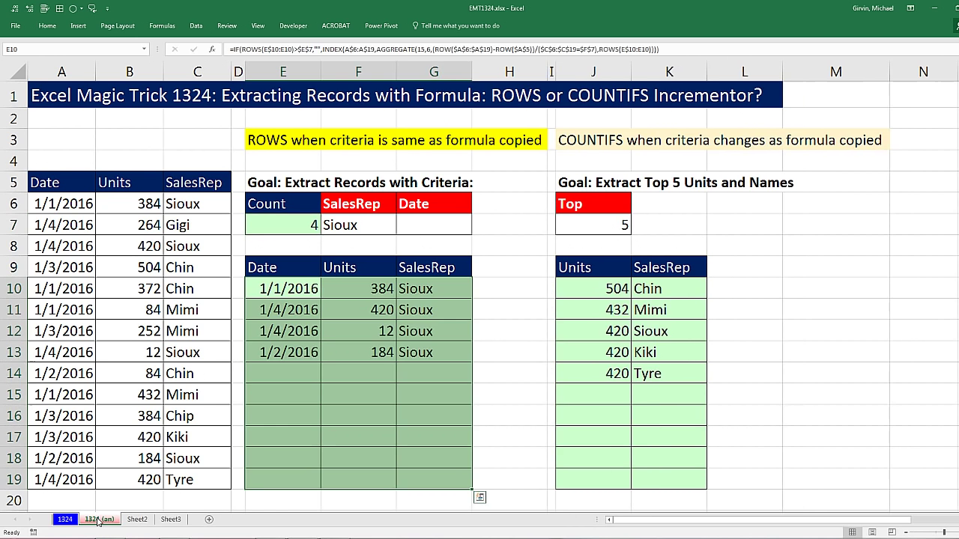
{"action": "left_click", "coordinate": [298, 290]}
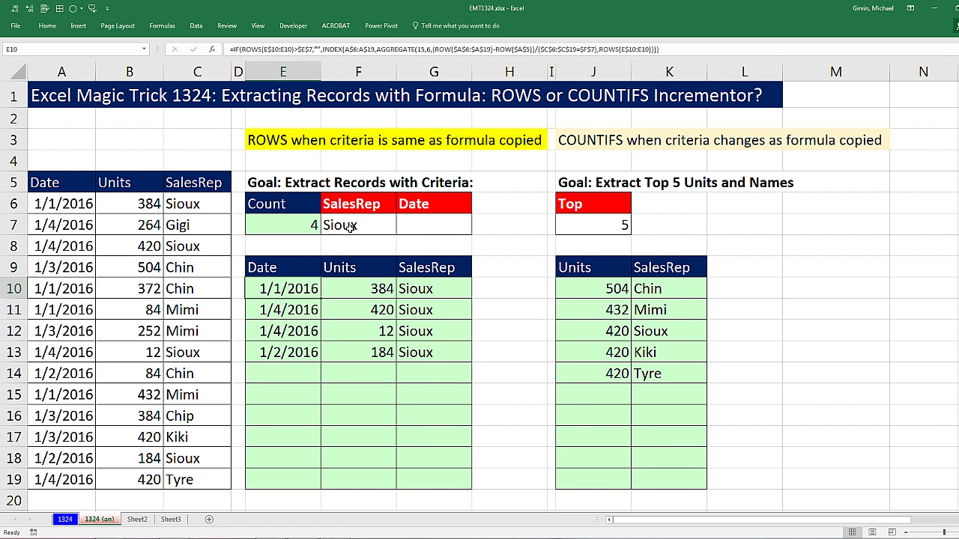
{"action": "left_click", "coordinate": [350, 227]}
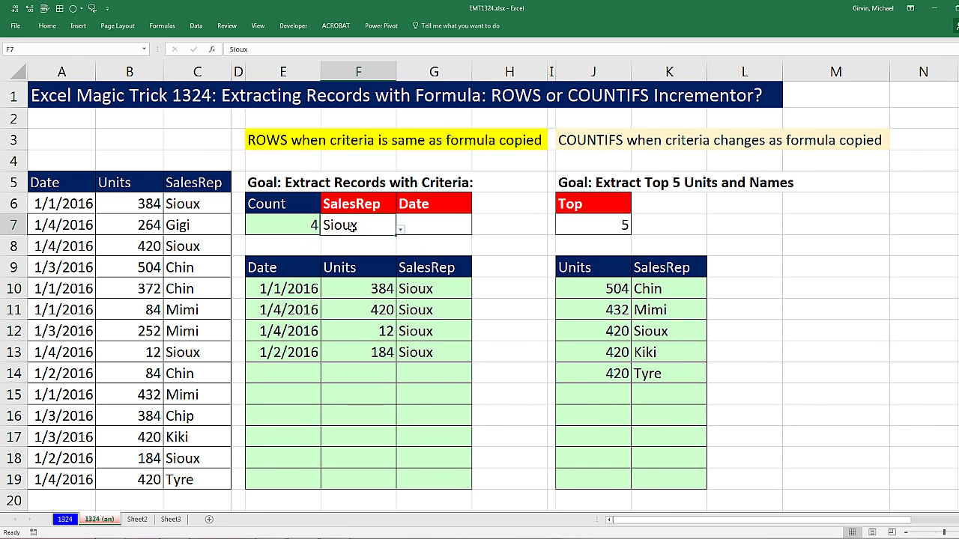
{"action": "left_click", "coordinate": [401, 230]}
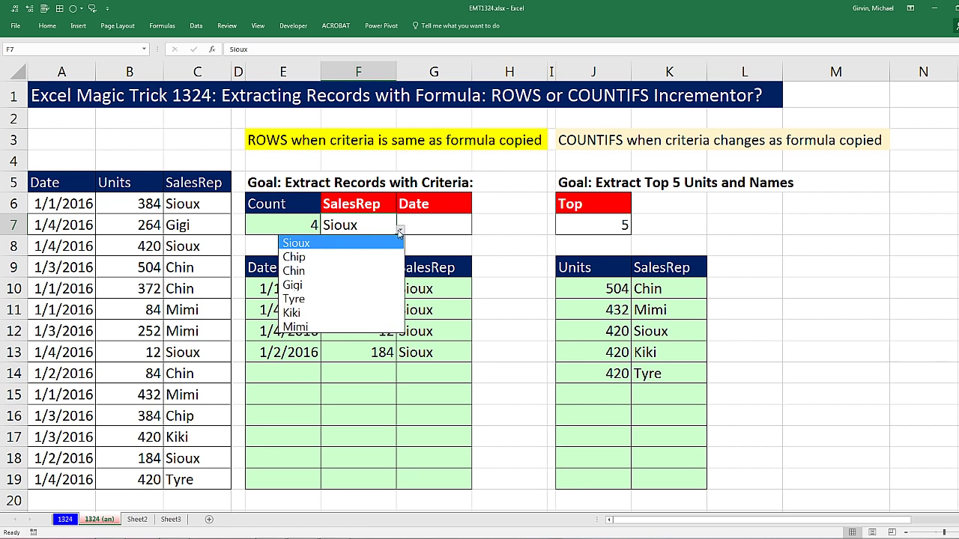
{"action": "left_click", "coordinate": [315, 271]}
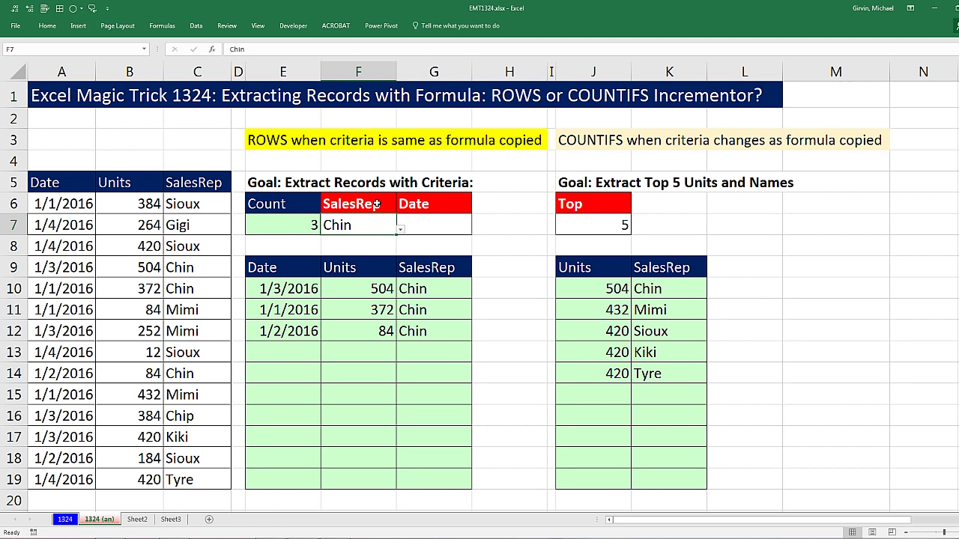
Step: Inspect the Top value in J7 and the SalesRep formula in K10, and return to sheet 1324
{"action": "left_click", "coordinate": [609, 224]}
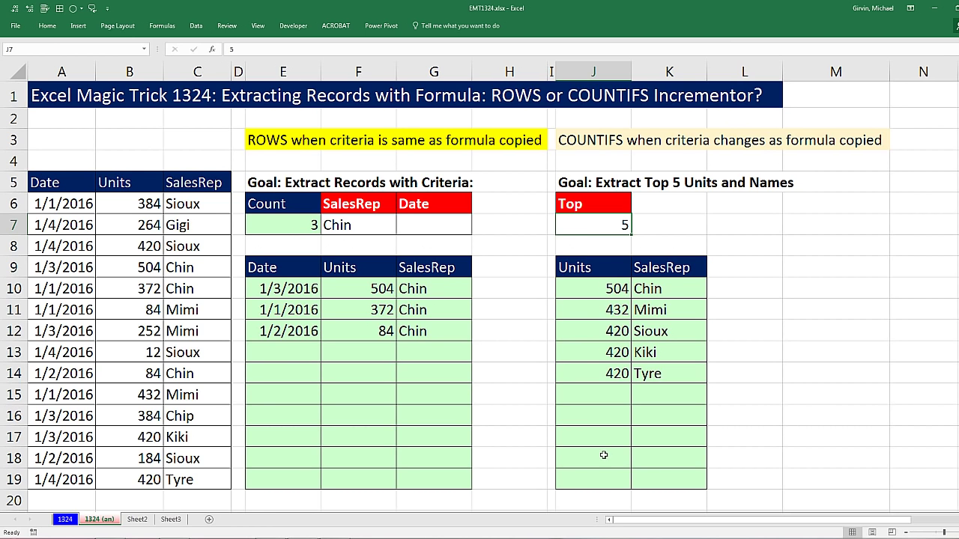
{"action": "left_click", "coordinate": [670, 289]}
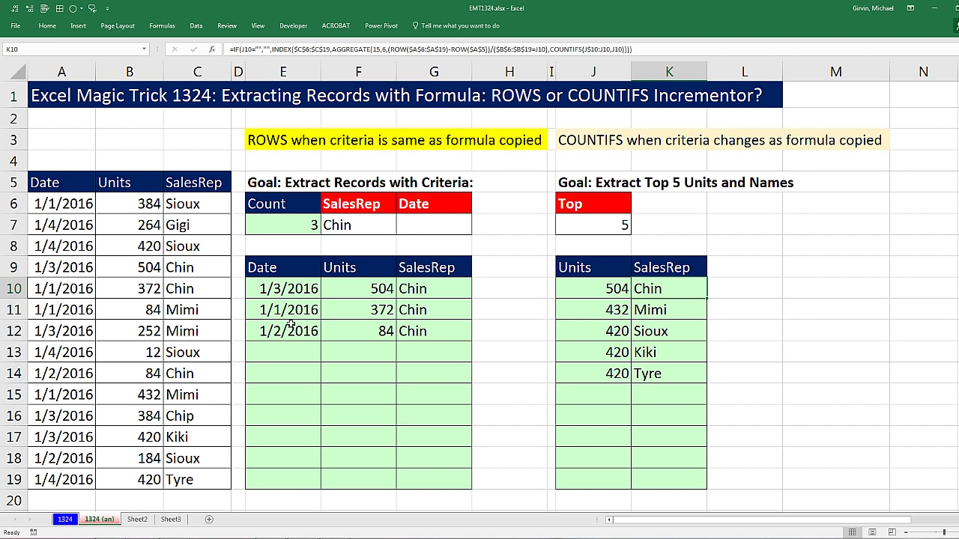
{"action": "left_click", "coordinate": [65, 523]}
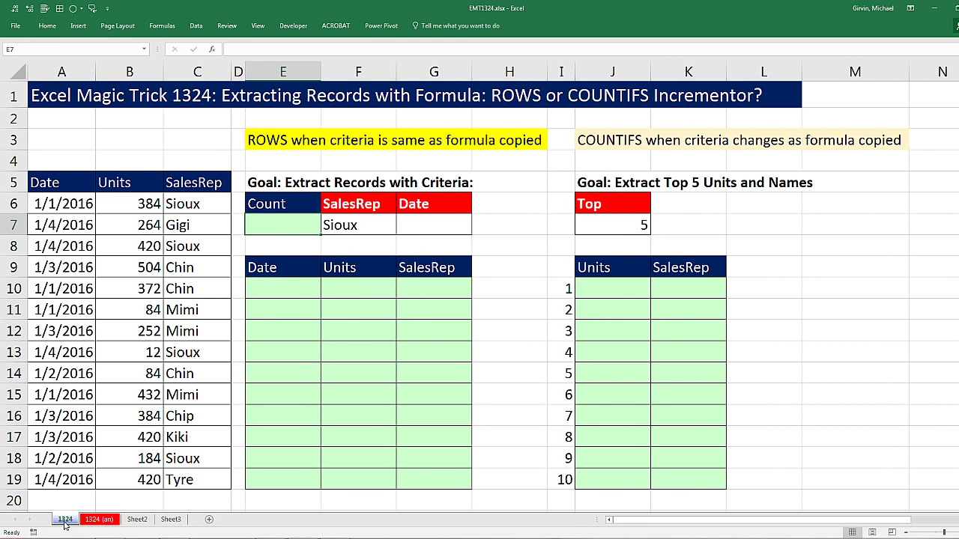
Step: Enter a COUNTIFS formula in E7 that counts the entries of C6:C19 matching the SalesRep criterion in F7
{"action": "key", "text": "ctrl+shift+F1"}
{"action": "scroll", "coordinate": [300, 218], "scroll_direction": "up", "scroll_amount": 1}
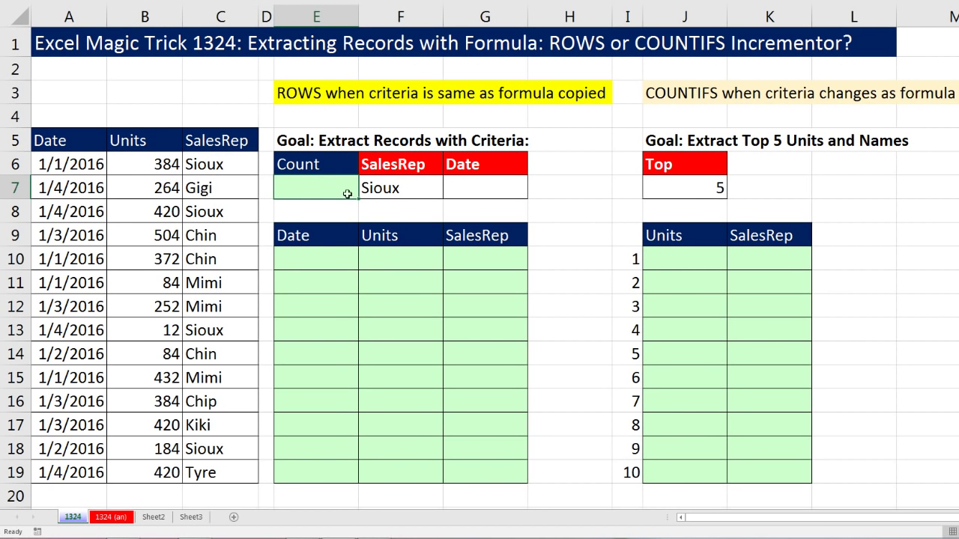
{"action": "type", "text": "=countifs"}
{"action": "key", "text": "Tab"}
{"action": "left_click_drag", "start_coordinate": [203, 164], "coordinate": [222, 472]}
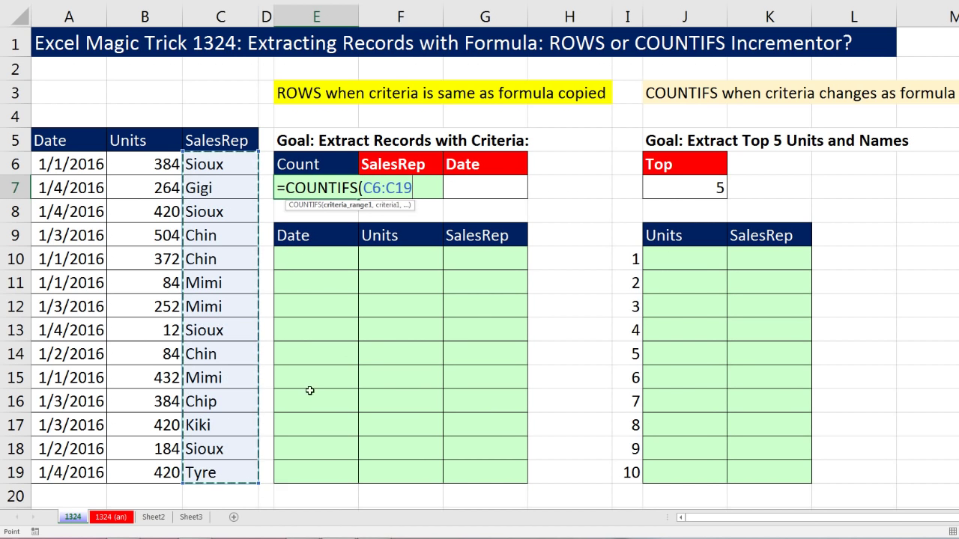
{"action": "type", "text": ","}
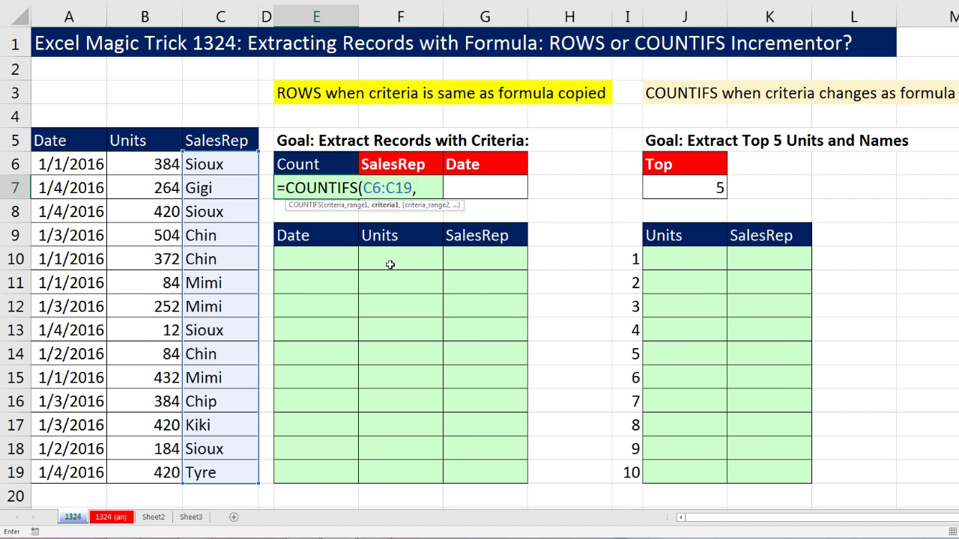
{"action": "key", "text": "Right"}
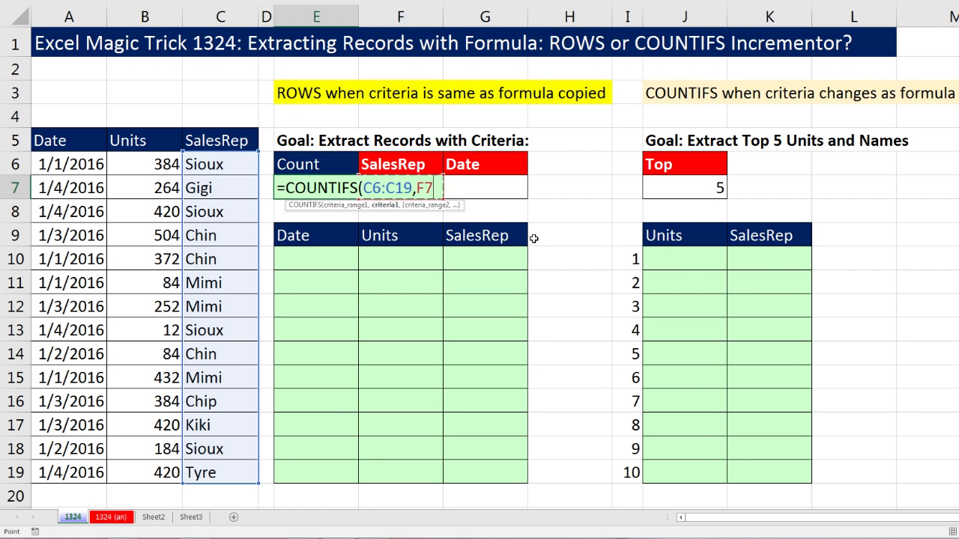
{"action": "type", "text": ")"}
{"action": "key", "text": "Return"}
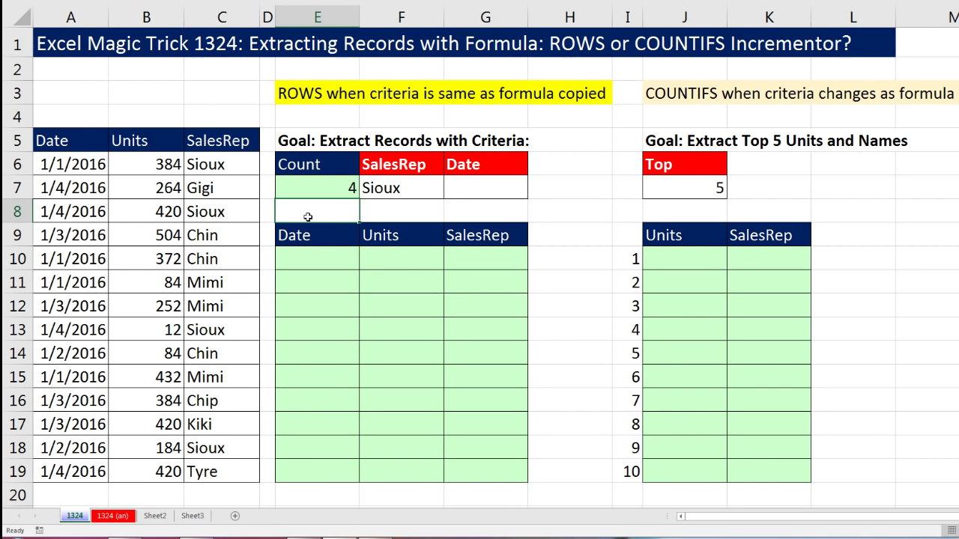
Step: Highlight the source records matching the SalesRep criterion: A6:C6, A8:C8, A13:C13 and A18:C18
{"action": "left_click", "coordinate": [395, 192]}
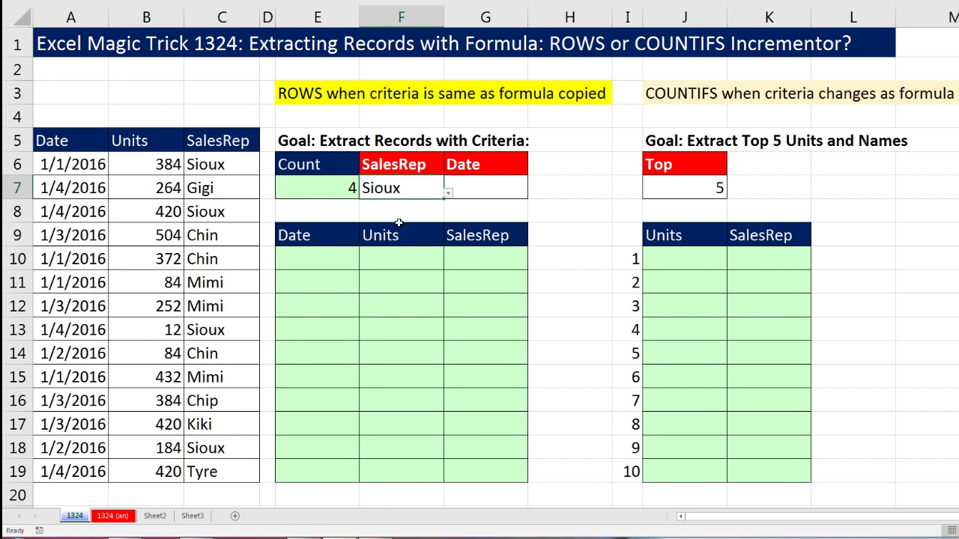
{"action": "left_click_drag", "start_coordinate": [47, 165], "coordinate": [221, 165]}
{"action": "left_click_drag", "start_coordinate": [247, 216], "coordinate": [105, 215]}
{"action": "left_click_drag", "start_coordinate": [227, 336], "coordinate": [67, 337]}
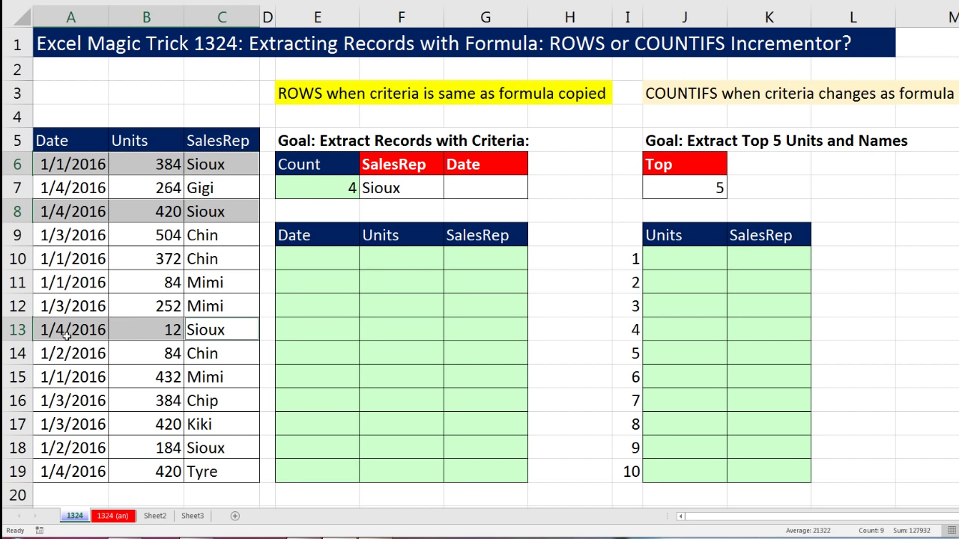
{"action": "left_click_drag", "start_coordinate": [236, 449], "coordinate": [92, 447], "text": "ctrl"}
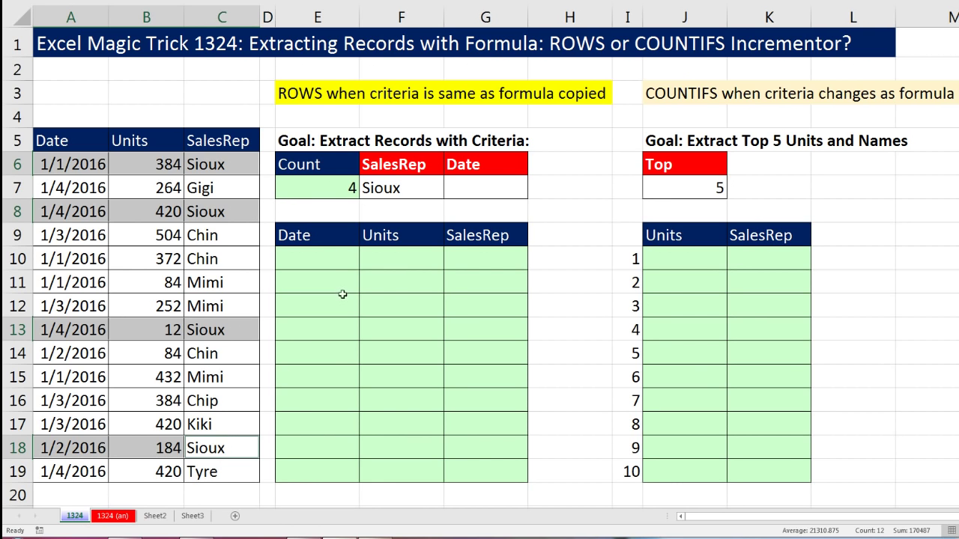
Step: Start an INDEX formula in E10 with the row-locked date range A$6:A$19 as its array
{"action": "left_click", "coordinate": [339, 258]}
{"action": "type", "text": "=in"}
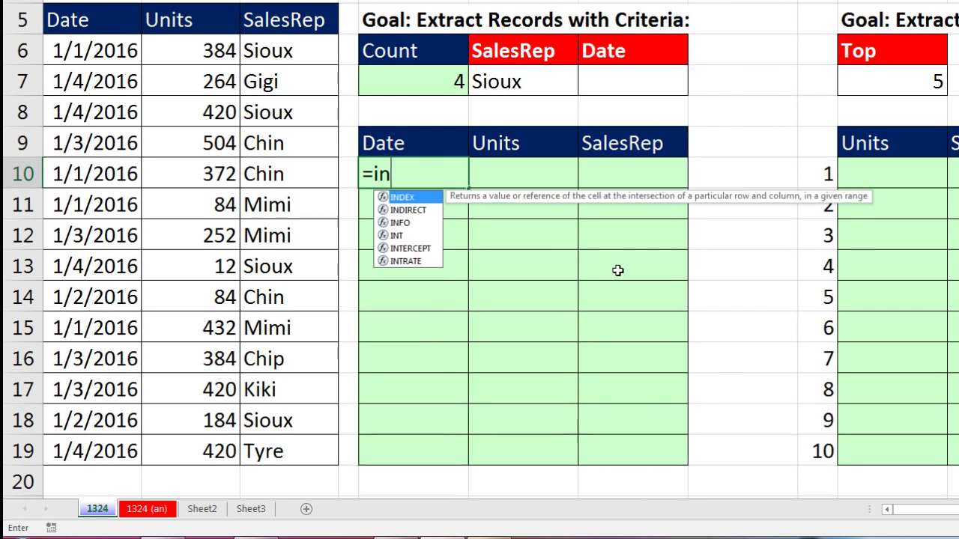
{"action": "key", "text": "Tab"}
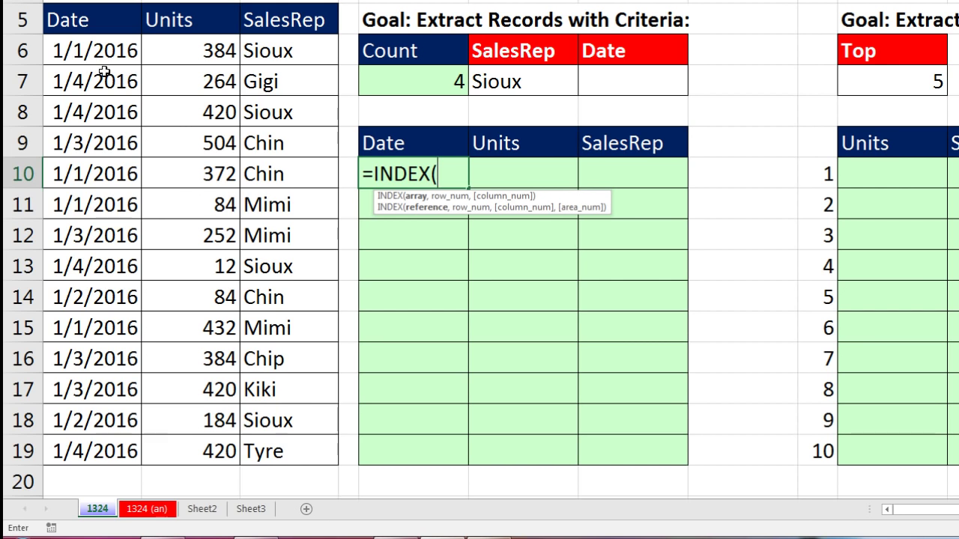
{"action": "left_click_drag", "start_coordinate": [81, 50], "coordinate": [98, 442]}
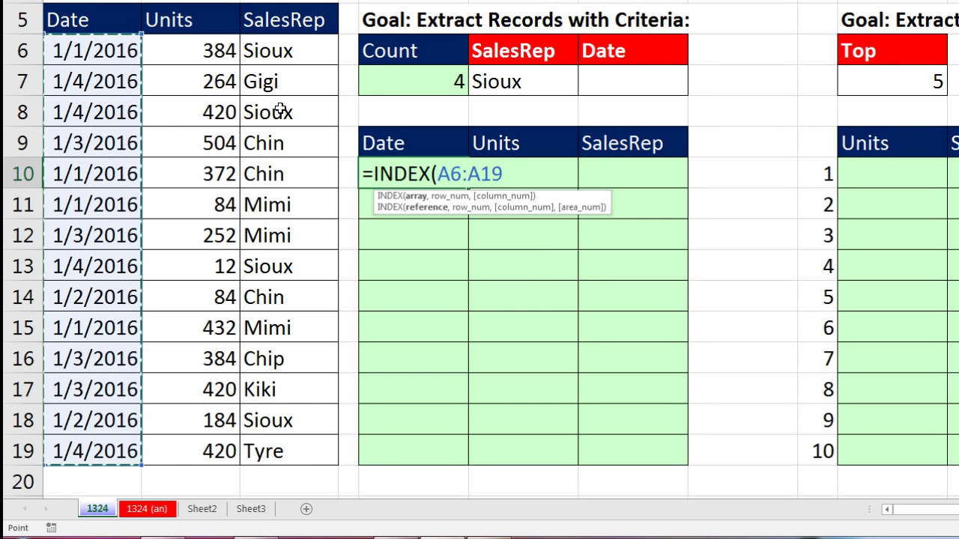
{"action": "key", "text": "F4"}
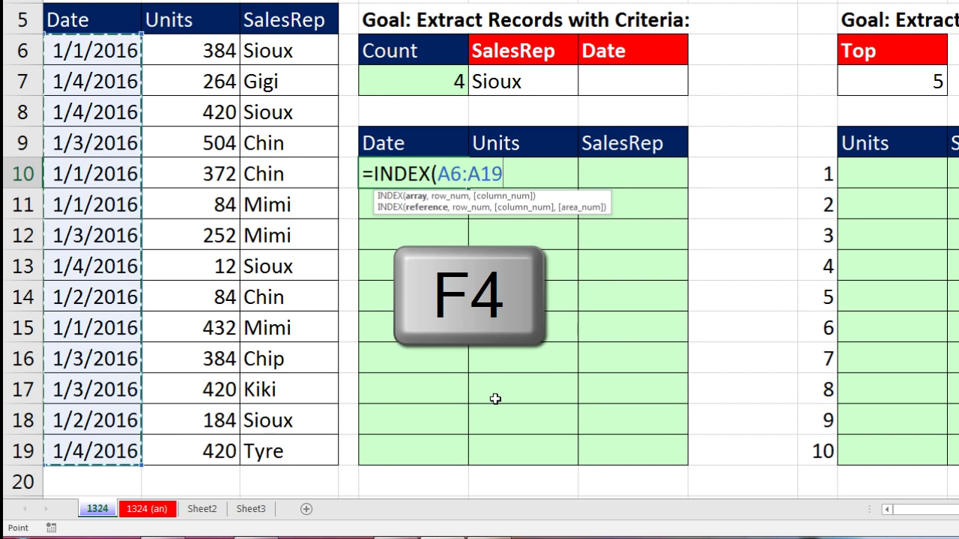
{"action": "key", "text": "F4"}
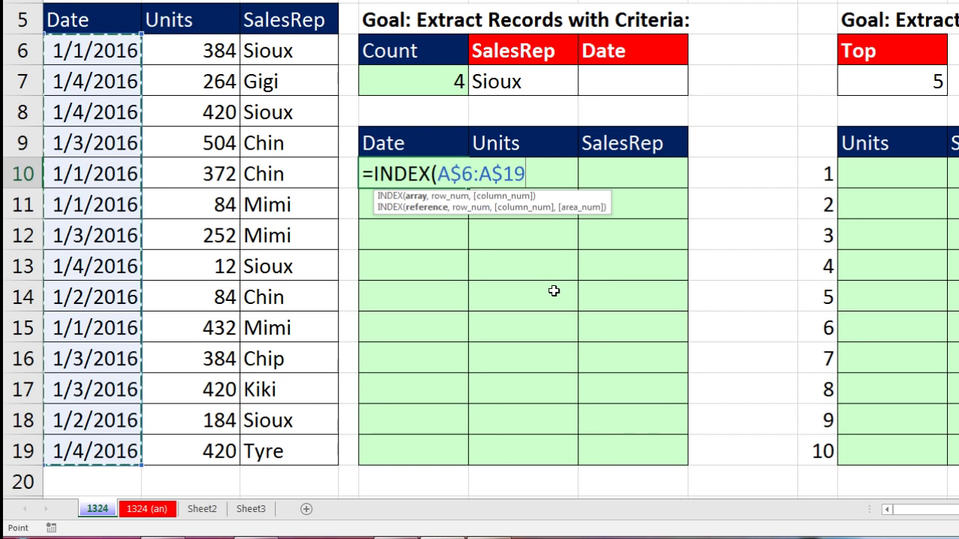
{"action": "type", "text": ","}
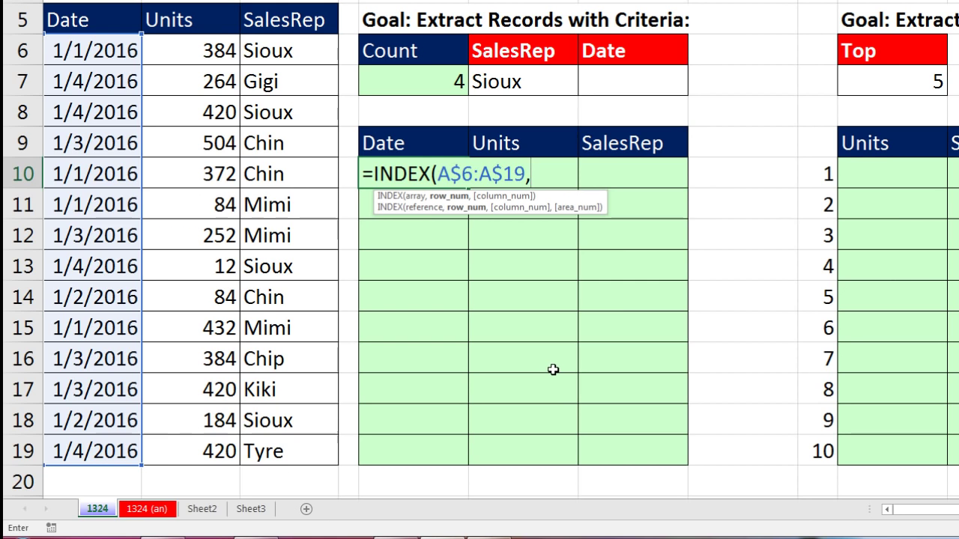
Step: Nest AGGREGATE as INDEX's row number, with function 15 (SMALL) and option 6 (Ignore error values)
{"action": "type", "text": "ag"}
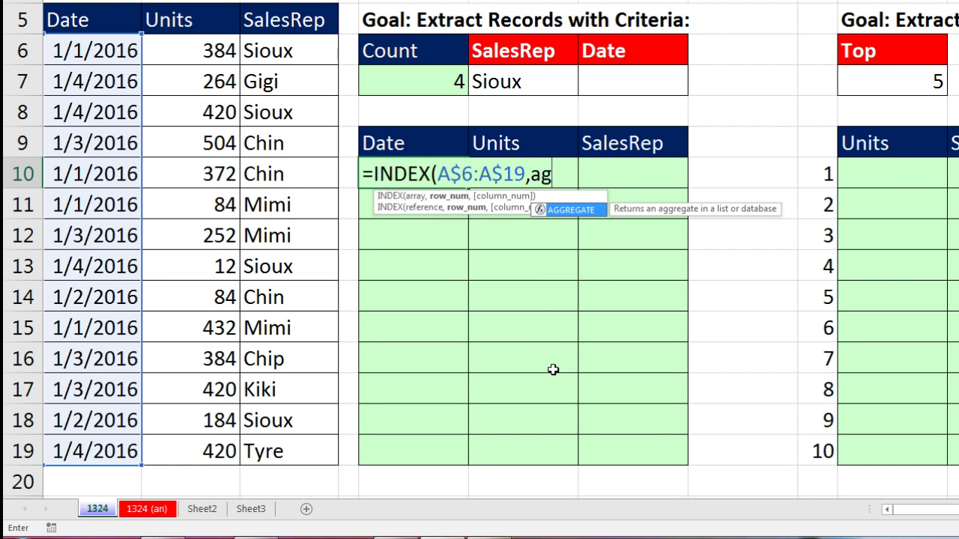
{"action": "key", "text": "Tab"}
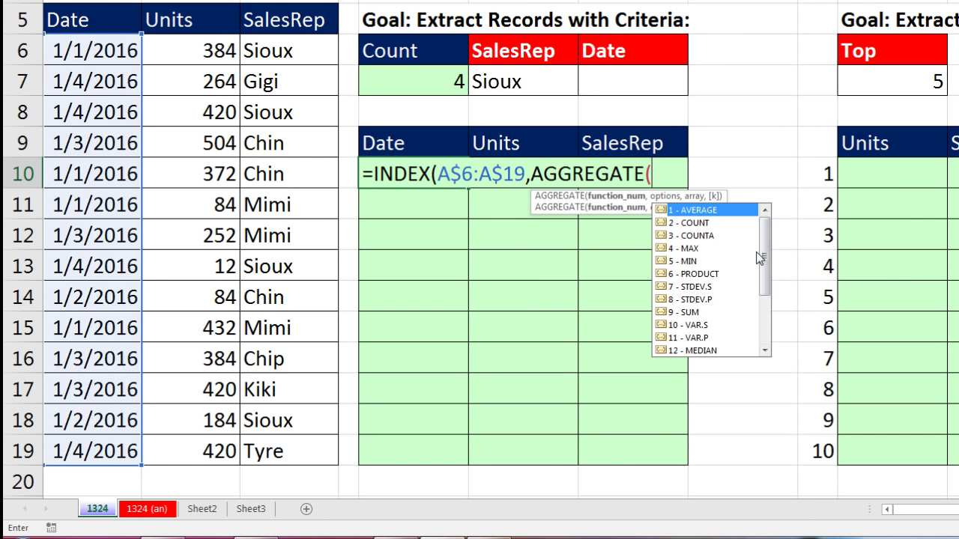
{"action": "left_click_drag", "start_coordinate": [764, 248], "coordinate": [764, 299]}
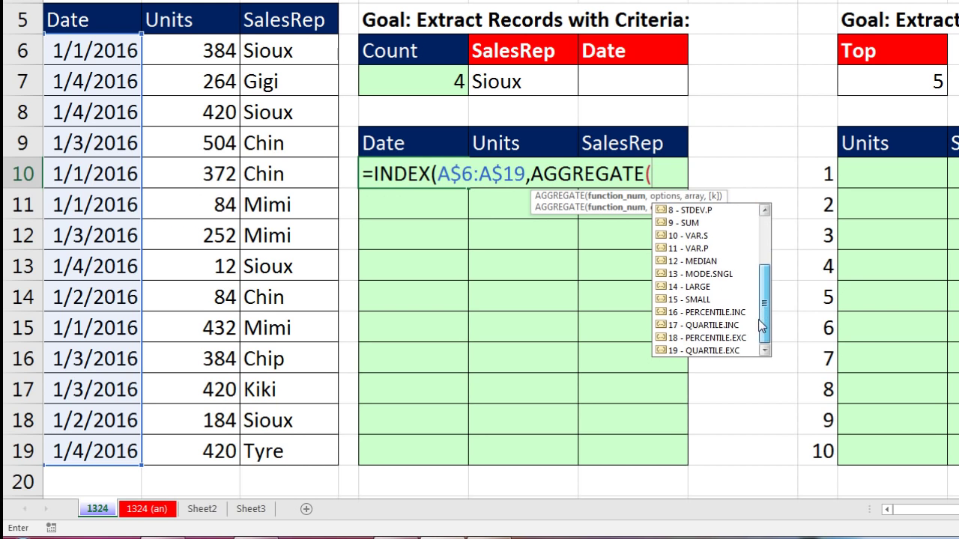
{"action": "left_click", "coordinate": [696, 301]}
{"action": "double_click", "coordinate": [695, 299]}
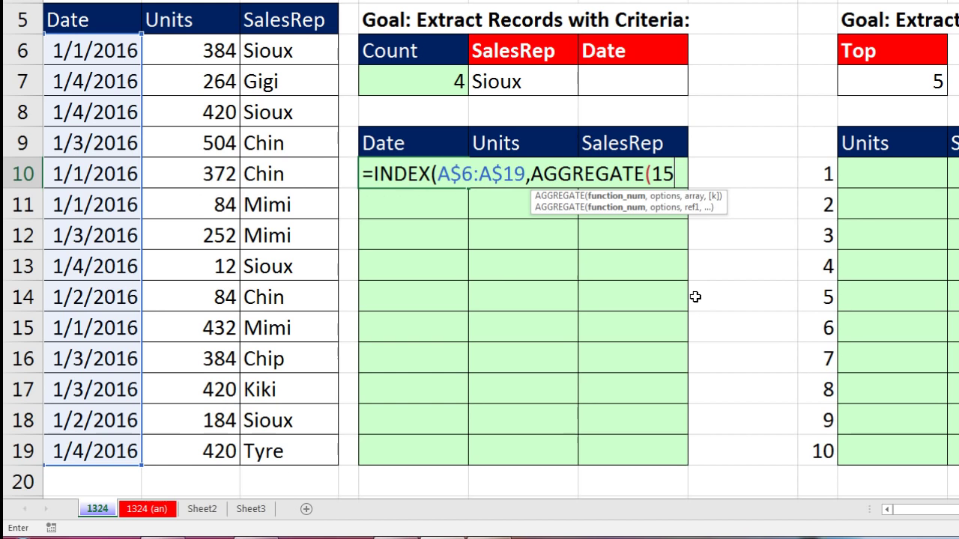
{"action": "type", "text": ","}
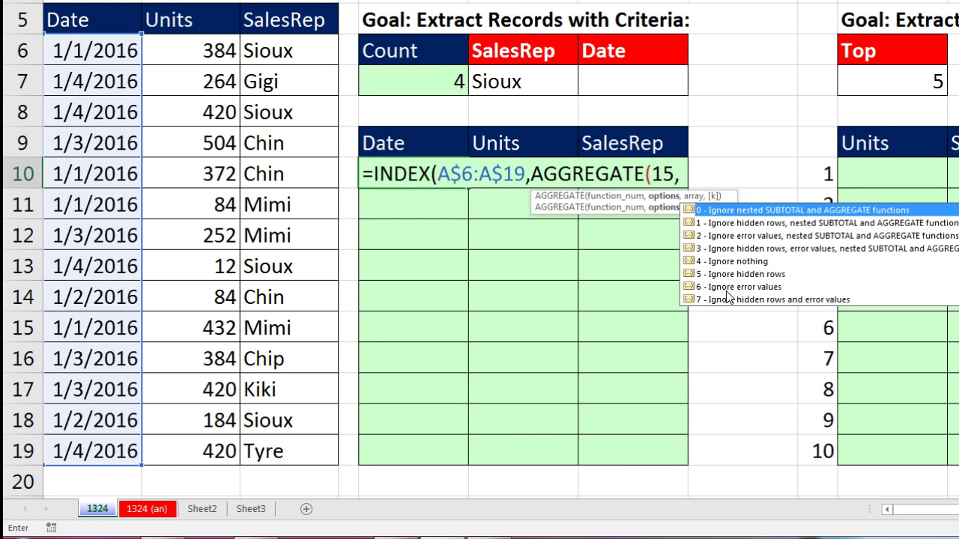
{"action": "type", "text": "6"}
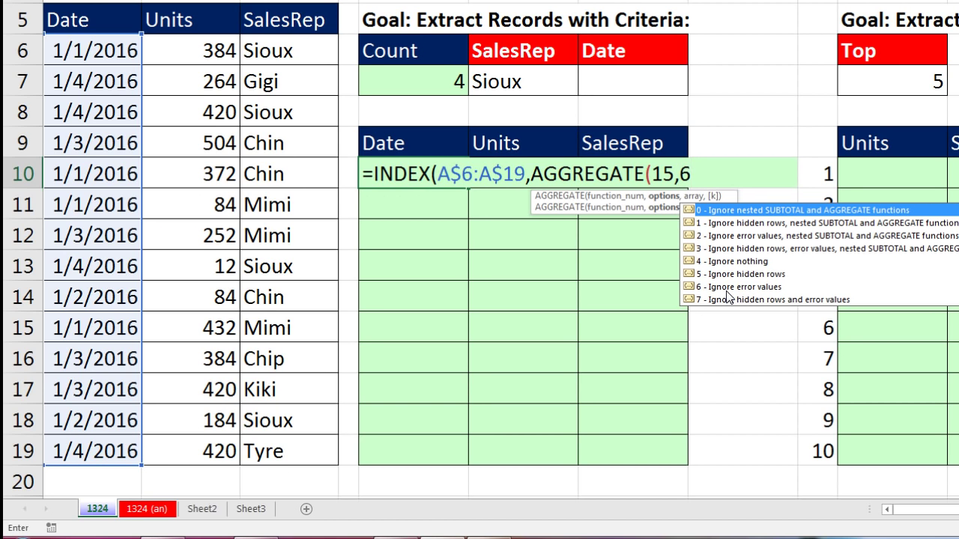
Step: Begin AGGREGATE's array argument with an opening parenthesis followed by ROW($A$6:$A$19)
{"action": "type", "text": ",("}
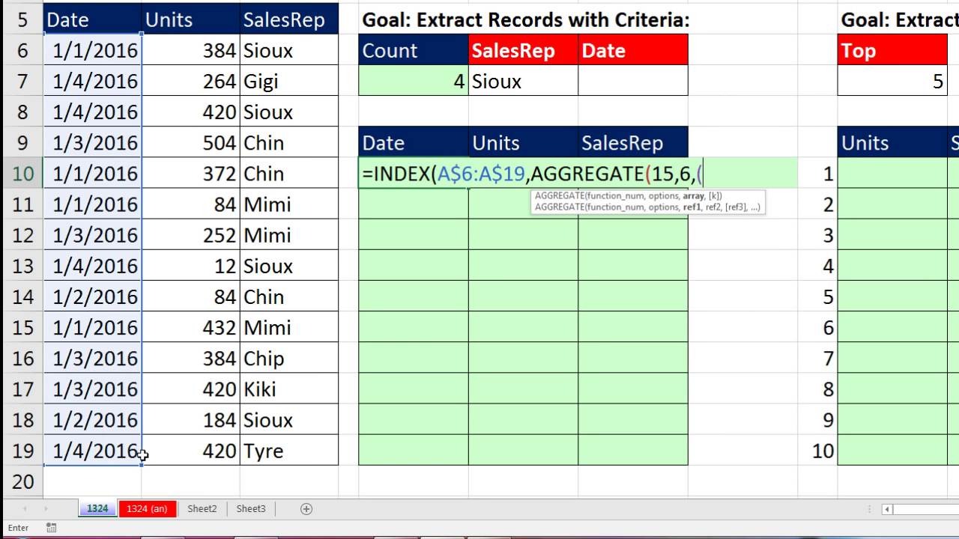
{"action": "type", "text": "row("}
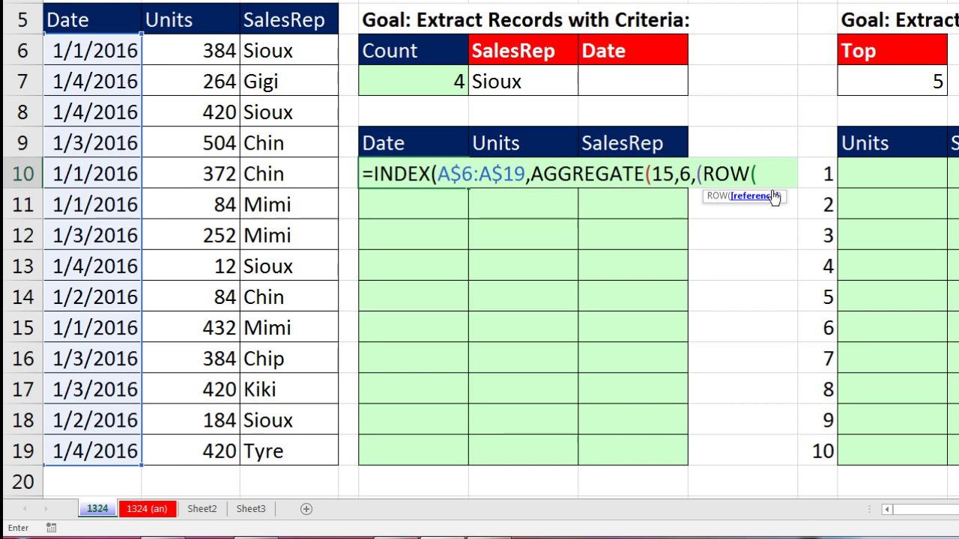
{"action": "left_click_drag", "start_coordinate": [79, 48], "coordinate": [81, 452]}
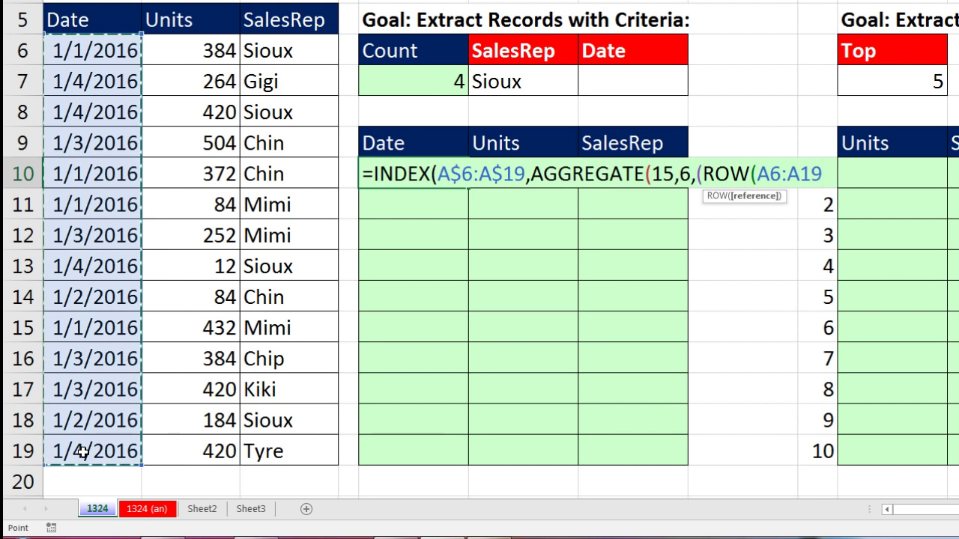
{"action": "key", "text": "F4"}
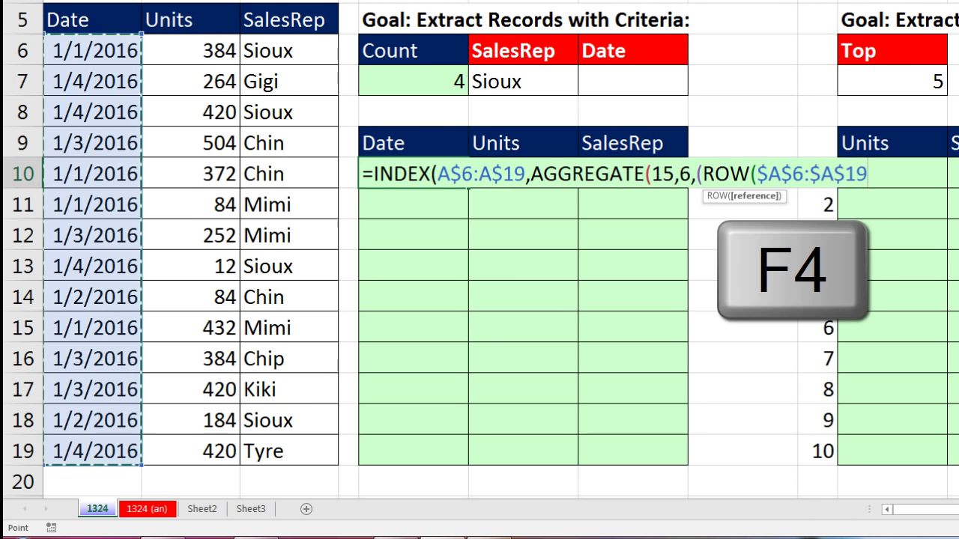
{"action": "type", "text": ")"}
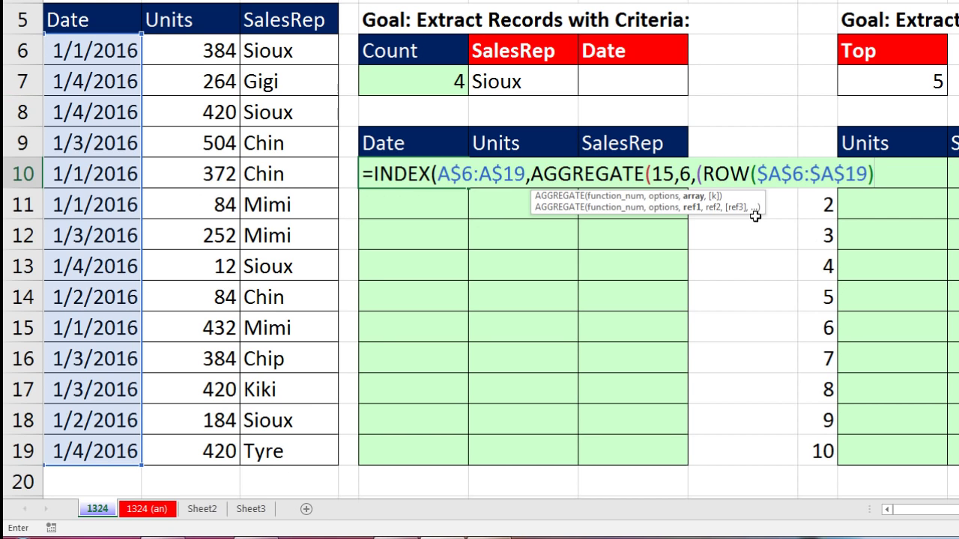
Step: Evaluate ROW($A$6:$A$19) inside the E10 formula to inspect its array, and restore the expression
{"action": "left_click", "coordinate": [792, 175]}
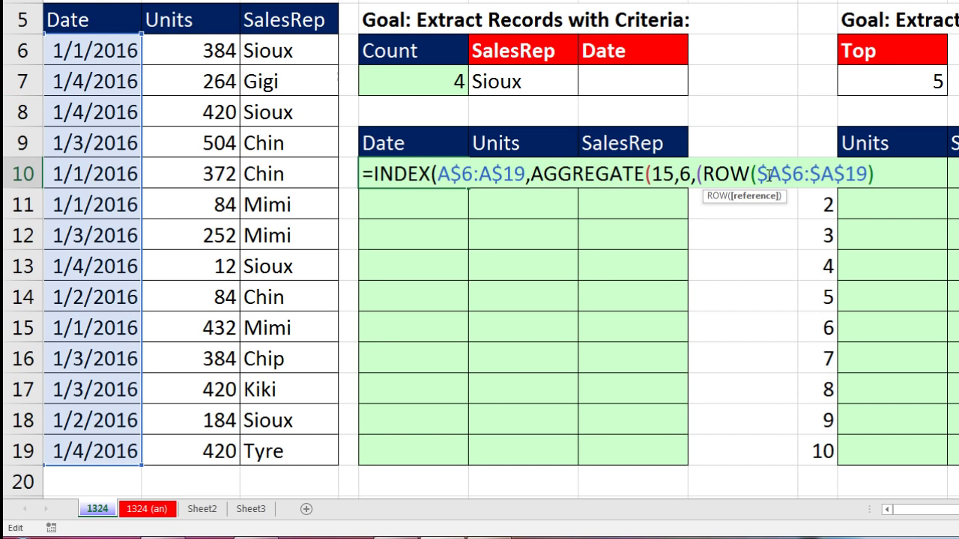
{"action": "left_click", "coordinate": [757, 197]}
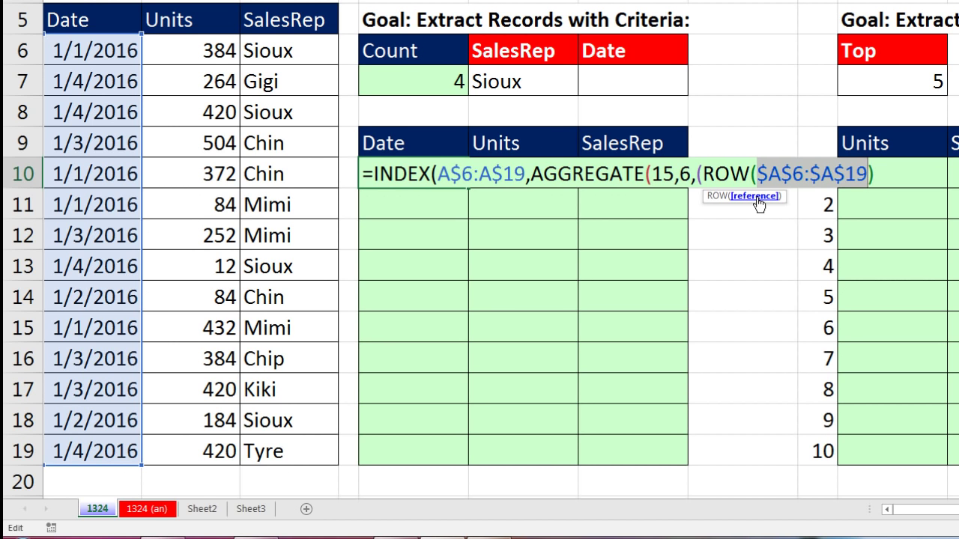
{"action": "left_click", "coordinate": [705, 174]}
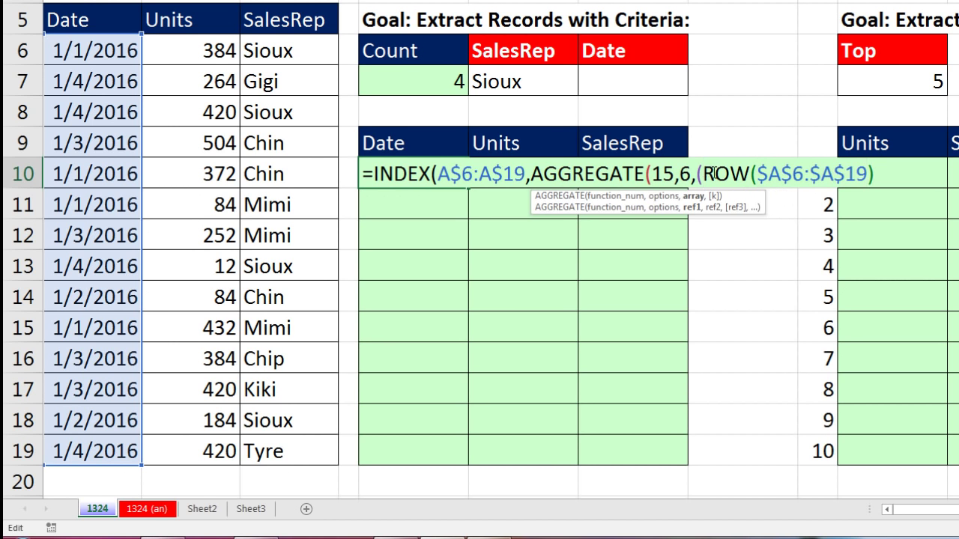
{"action": "left_click_drag", "start_coordinate": [712, 174], "coordinate": [884, 177]}
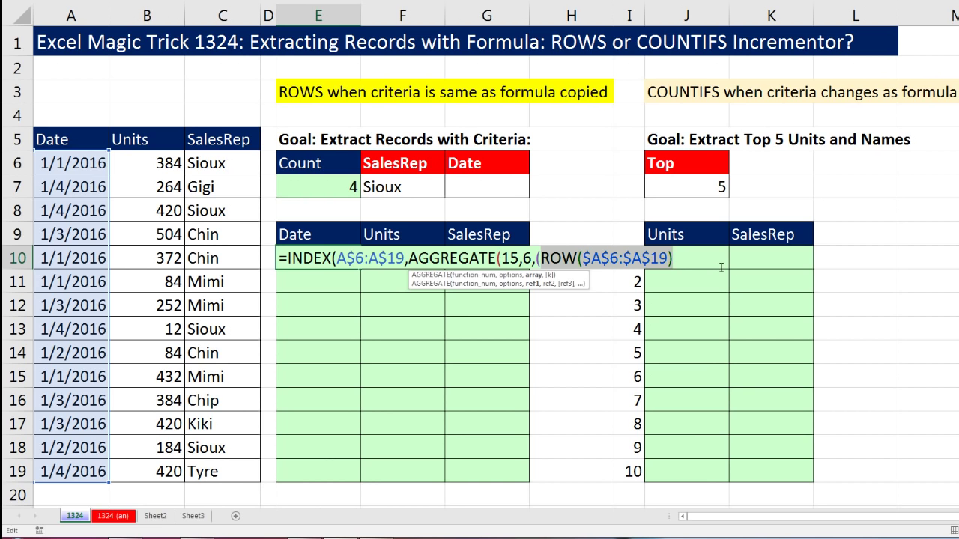
{"action": "key", "text": "F9"}
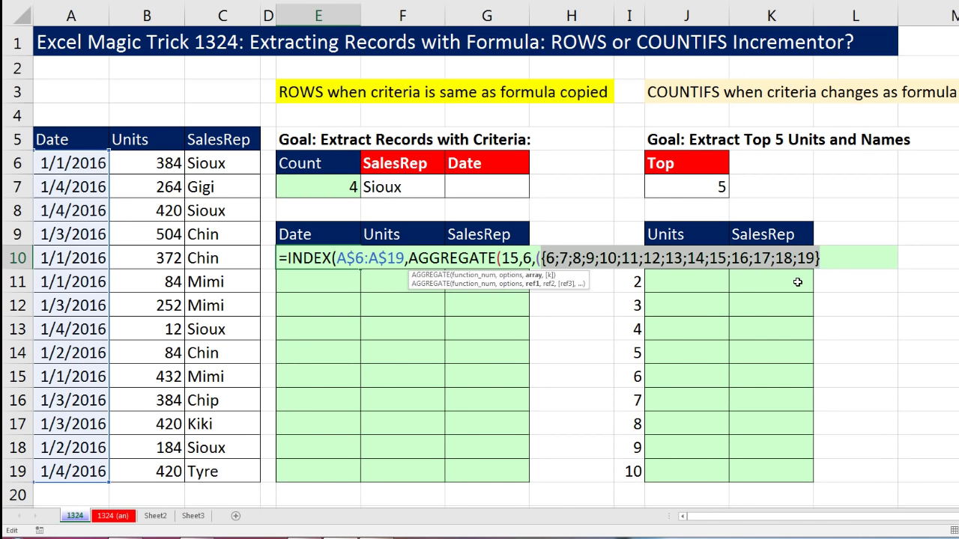
{"action": "key", "text": "ctrl+z"}
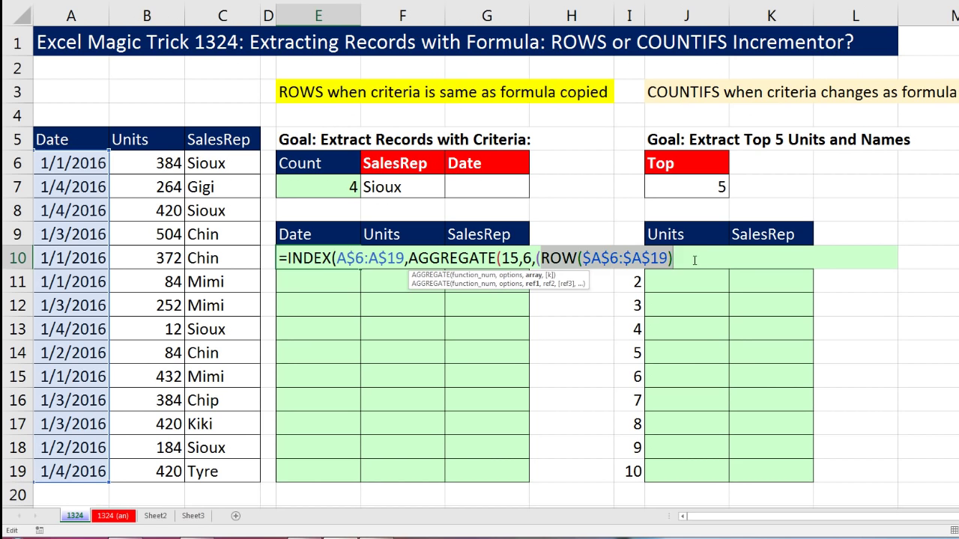
Step: Subtract ROW($A$5) with an absolute reference to the Date header, and close the parentheses around the row-number subtraction
{"action": "type", "text": "row"}
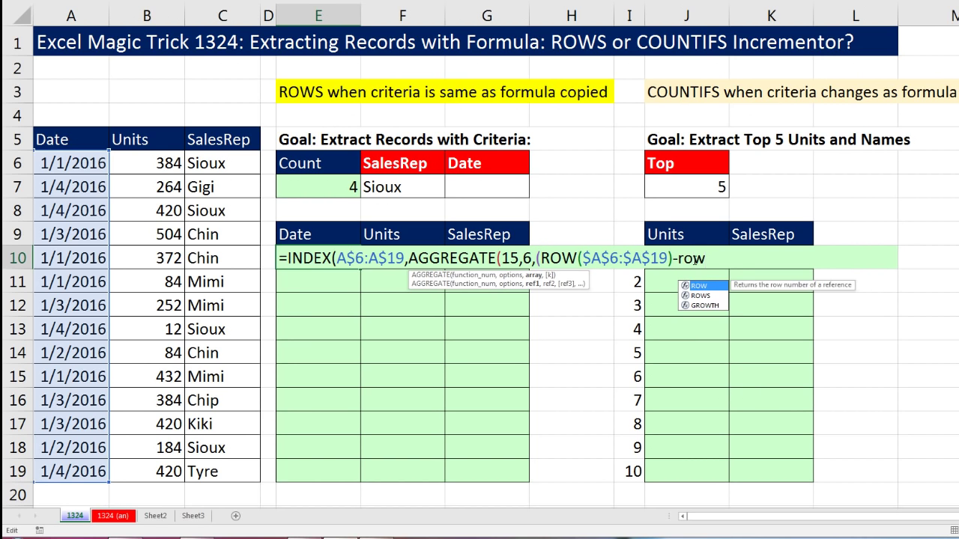
{"action": "key", "text": "Tab"}
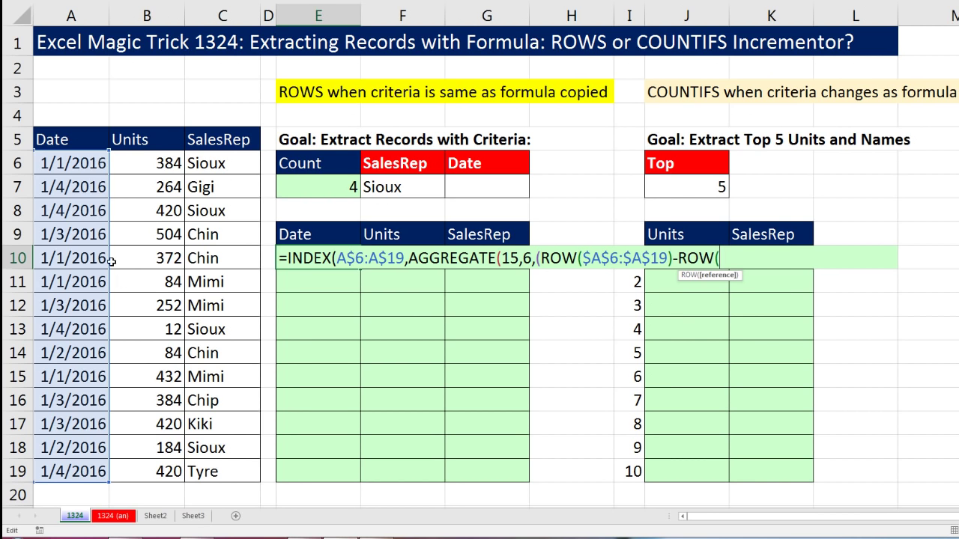
{"action": "left_click", "coordinate": [57, 133]}
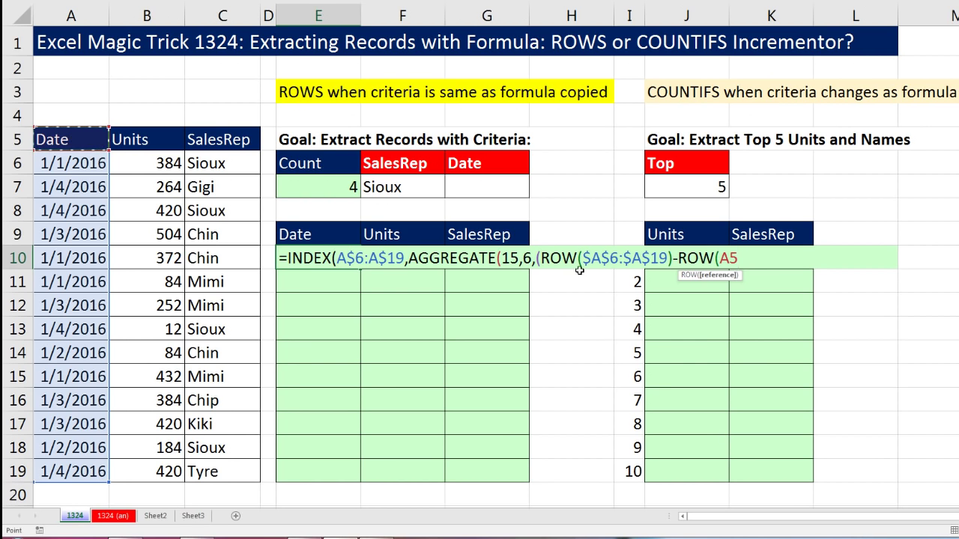
{"action": "key", "text": "F4"}
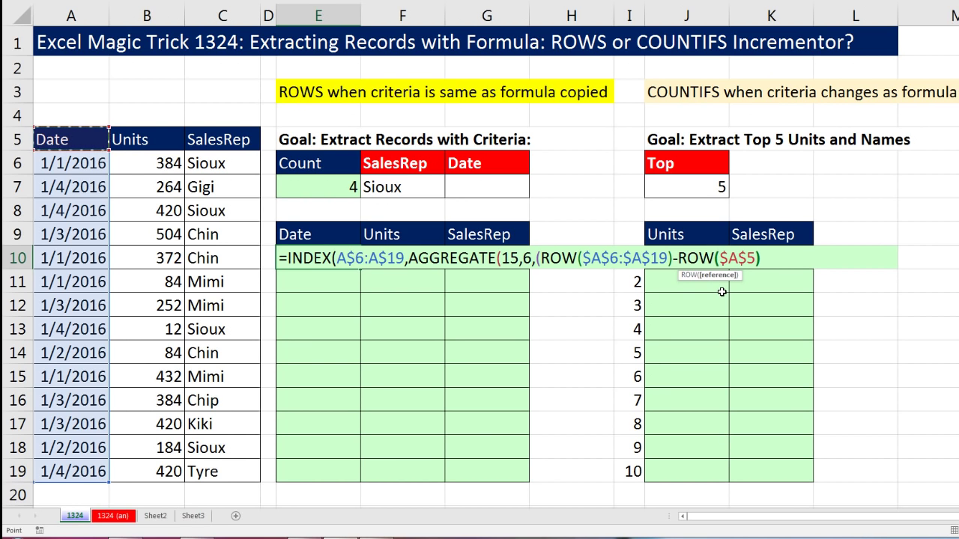
{"action": "type", "text": ")"}
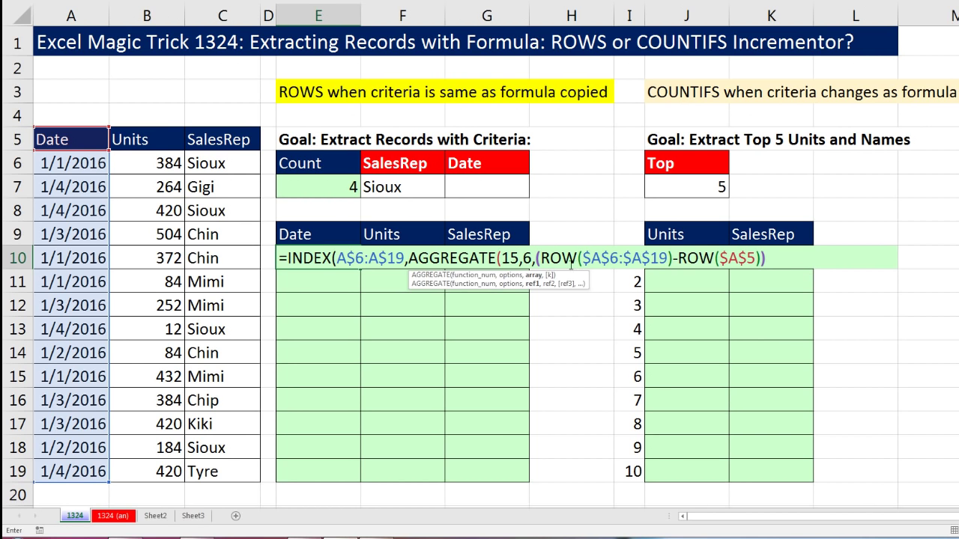
Step: Evaluate the row-number subtraction in AGGREGATE's array argument to inspect its values, and restore the expression
{"action": "left_click", "coordinate": [534, 275]}
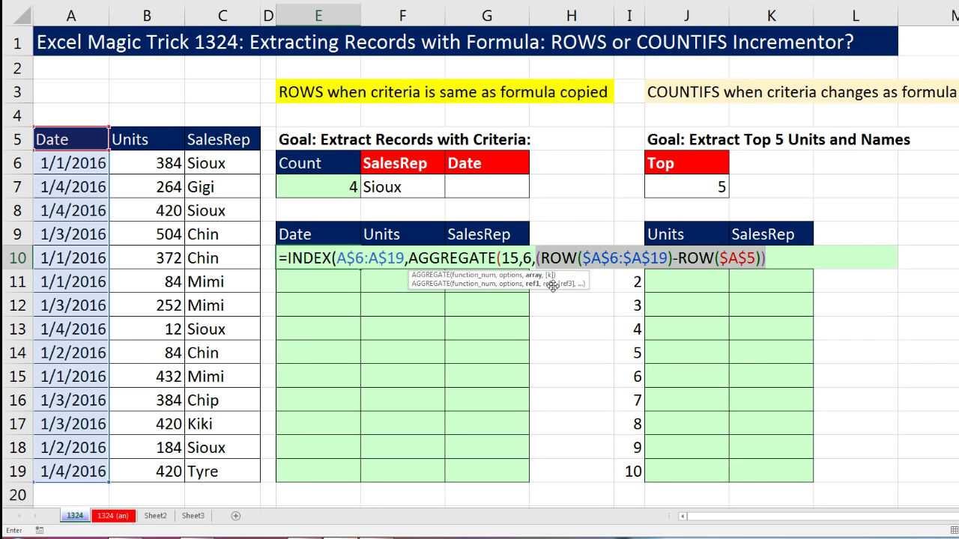
{"action": "key", "text": "F9"}
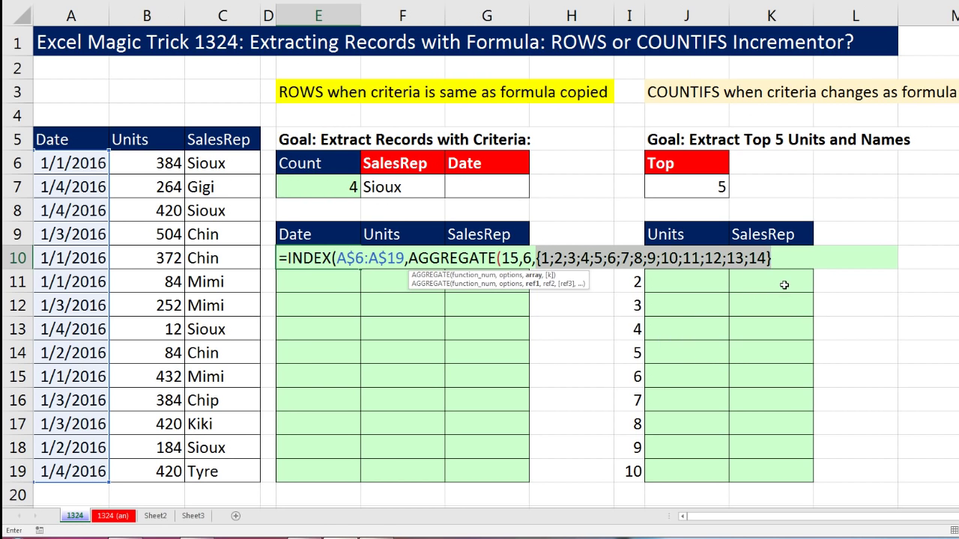
{"action": "key", "text": "ctrl+z"}
Step: Divide the relative row numbers by the SalesRep test ($C$6:$C$19=$F$7), using absolute references
{"action": "left_click", "coordinate": [772, 262]}
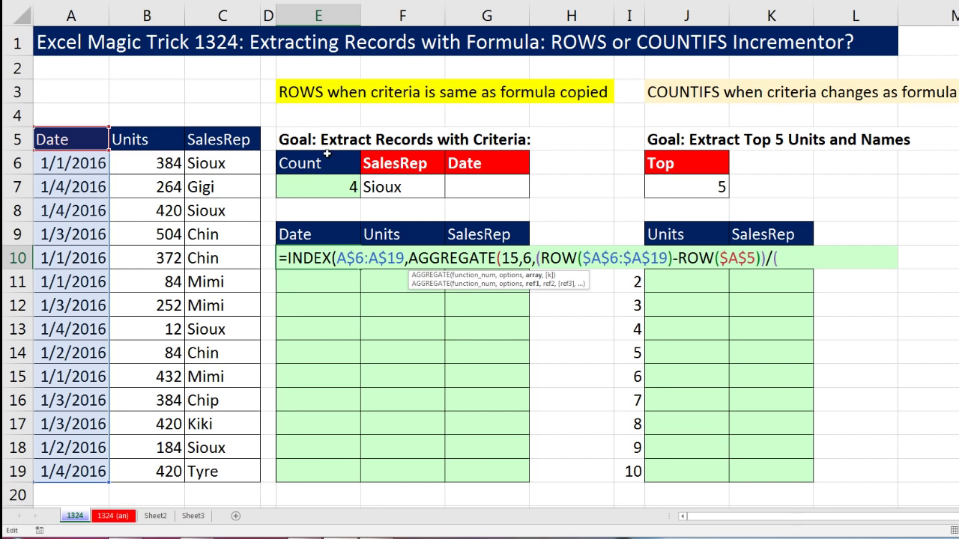
{"action": "left_click_drag", "start_coordinate": [221, 158], "coordinate": [276, 466]}
{"action": "key", "text": "F4"}
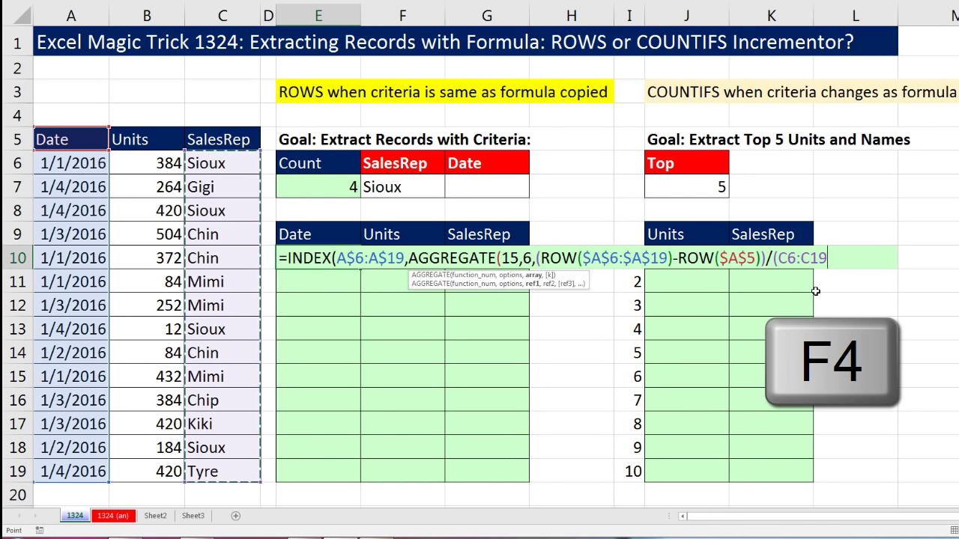
{"action": "type", "text": "="}
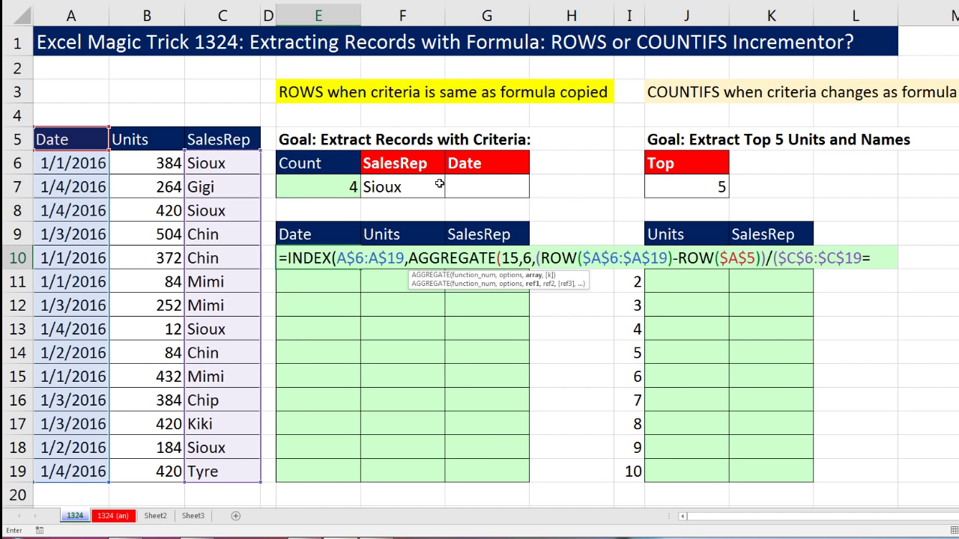
{"action": "left_click", "coordinate": [403, 186]}
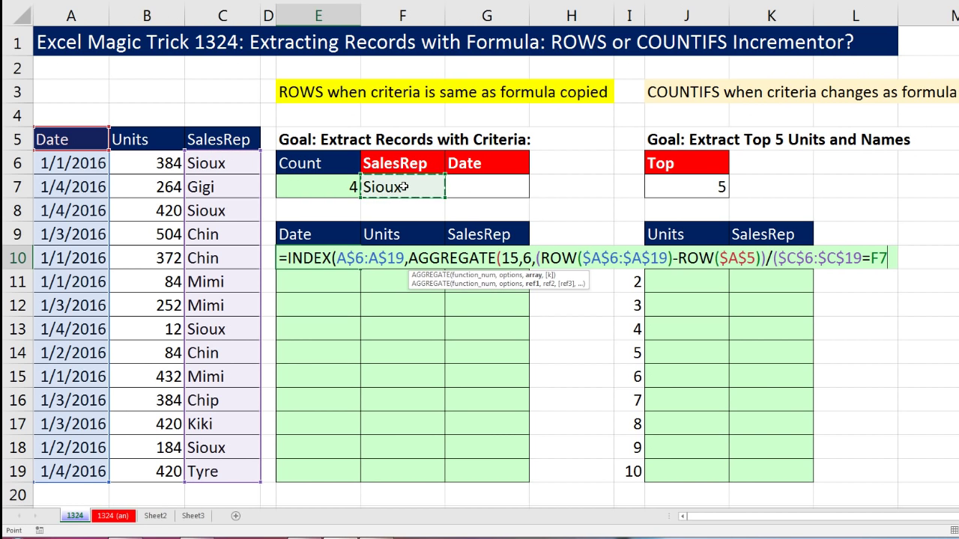
{"action": "key", "text": "F4"}
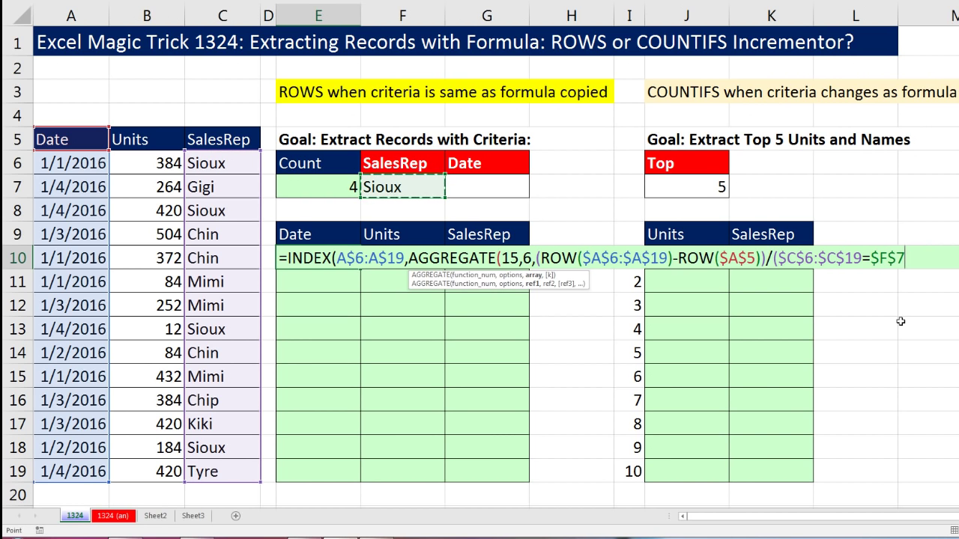
{"action": "type", "text": ")"}
Step: Evaluate the SalesRep test and the whole AGGREGATE array argument to inspect their results, restoring the formula each time
{"action": "left_click_drag", "start_coordinate": [774, 259], "coordinate": [940, 263]}
{"action": "key", "text": "F9"}
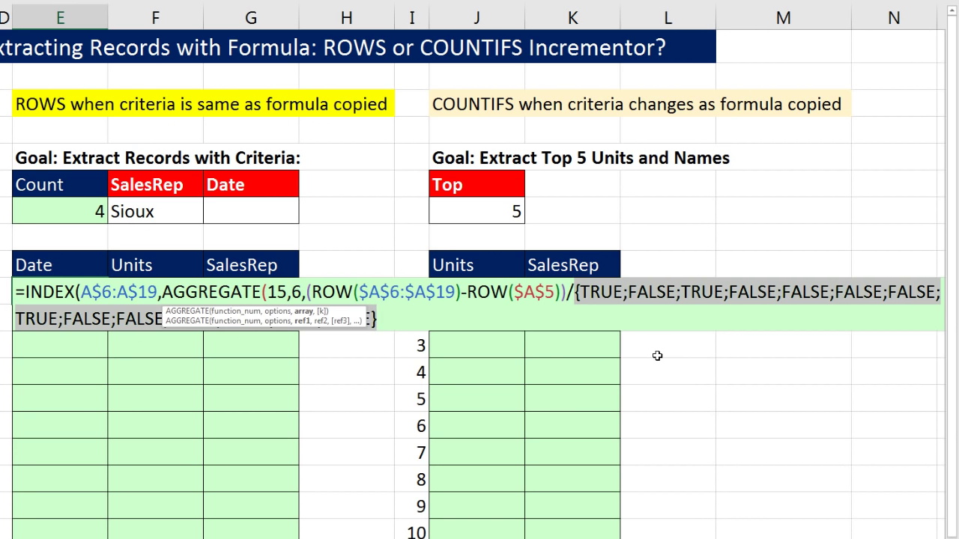
{"action": "key", "text": "ctrl+z"}
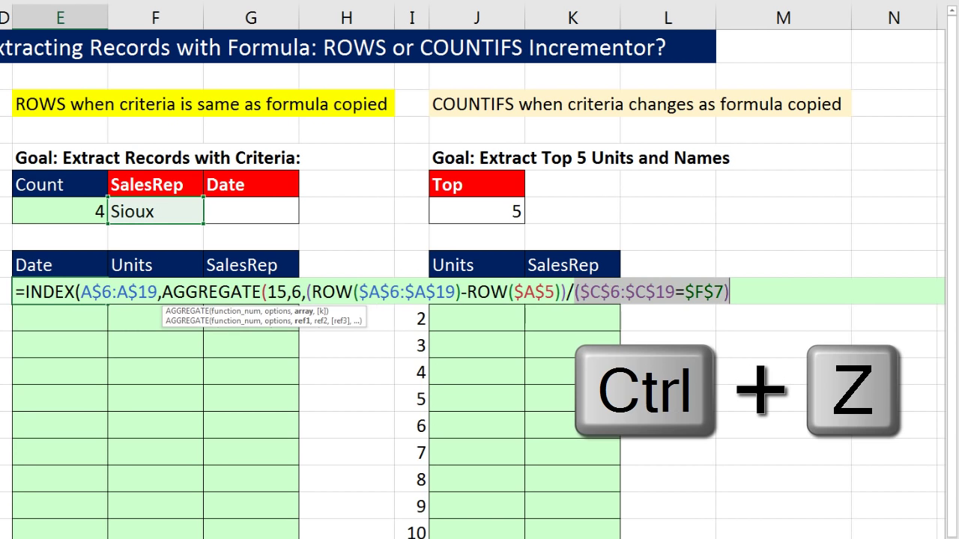
{"action": "left_click", "coordinate": [303, 311]}
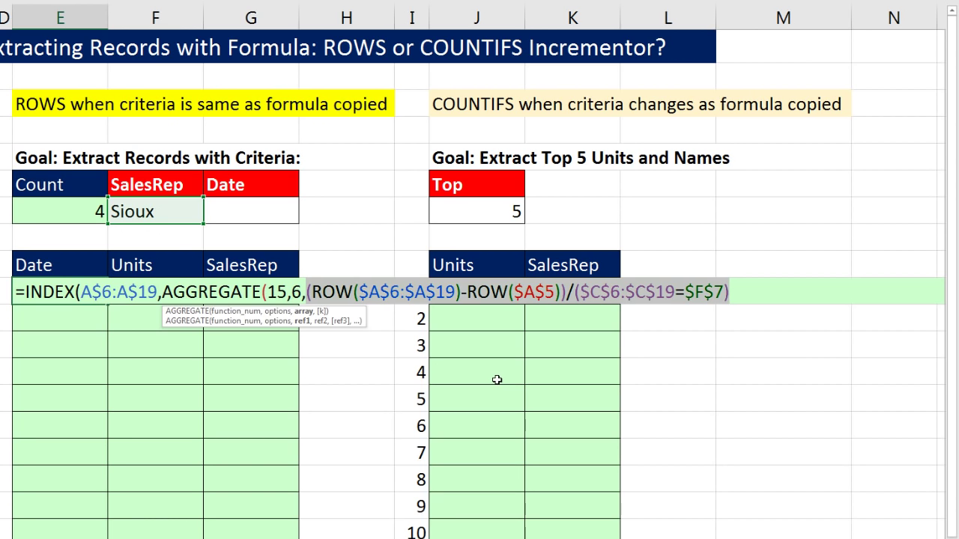
{"action": "key", "text": "F9"}
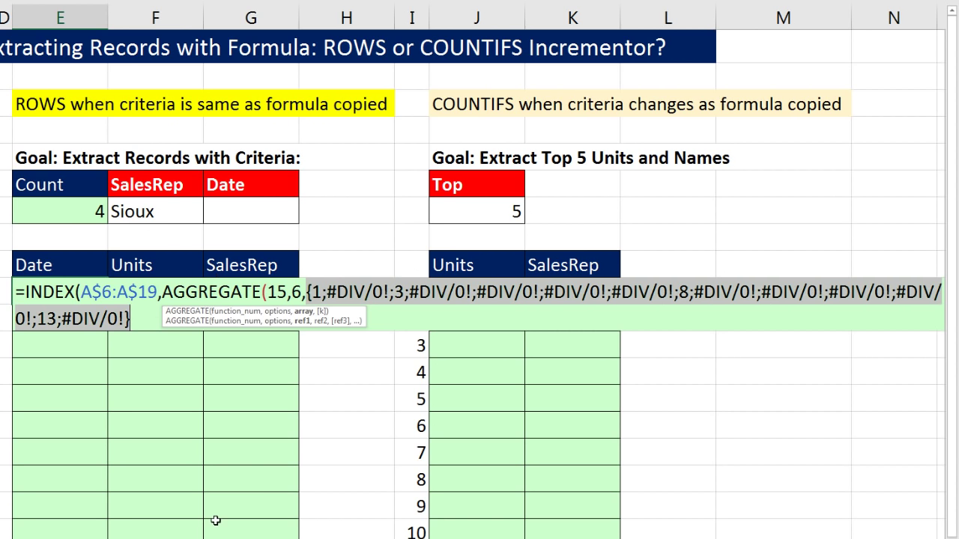
{"action": "key", "text": "ctrl+z"}
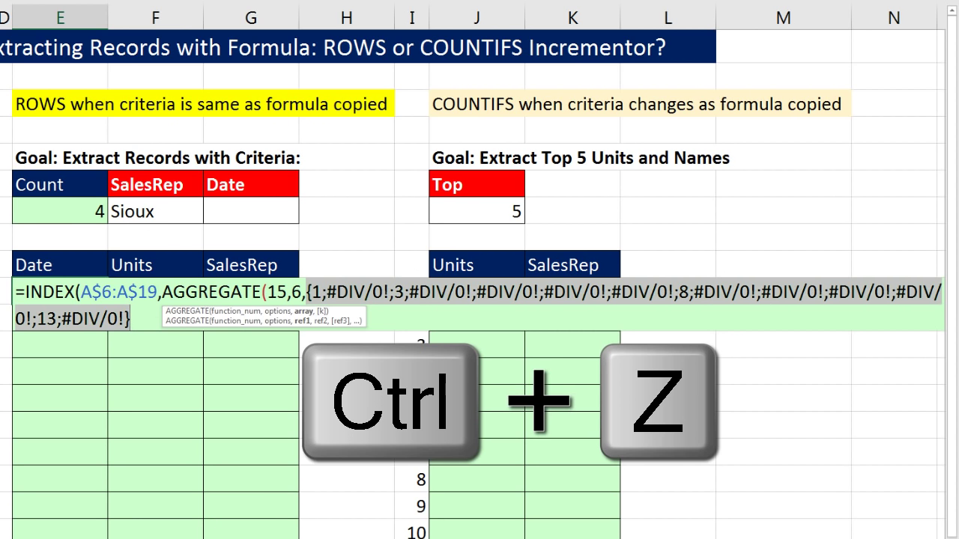
Step: Add ROWS(E$10:E10) as AGGREGATE's k argument, with an expandable range as the incrementor
{"action": "type", "text": ","}
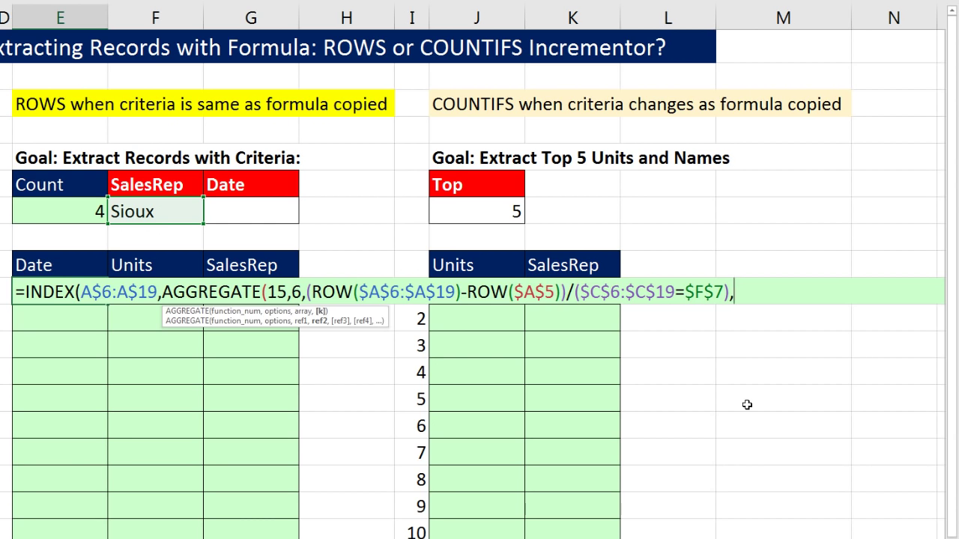
{"action": "type", "text": "rows"}
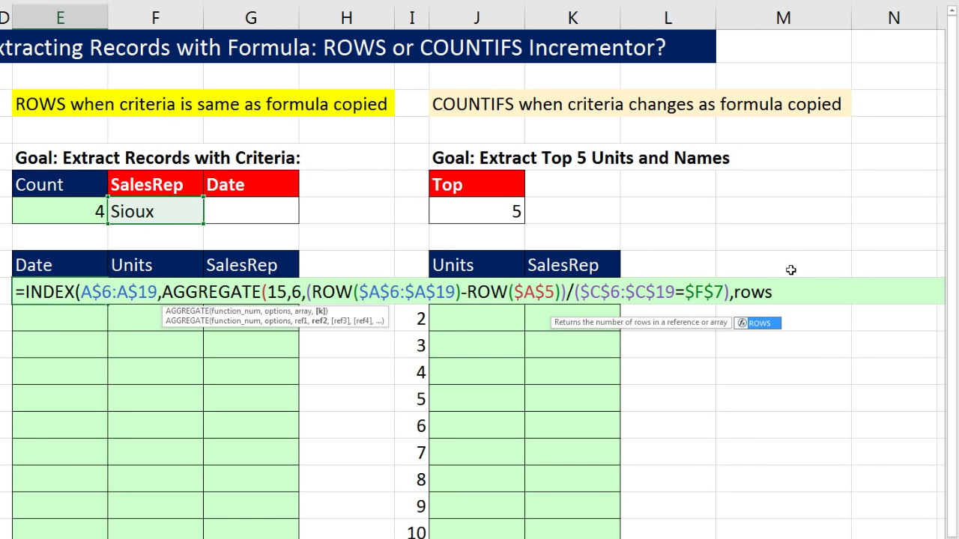
{"action": "key", "text": "Tab"}
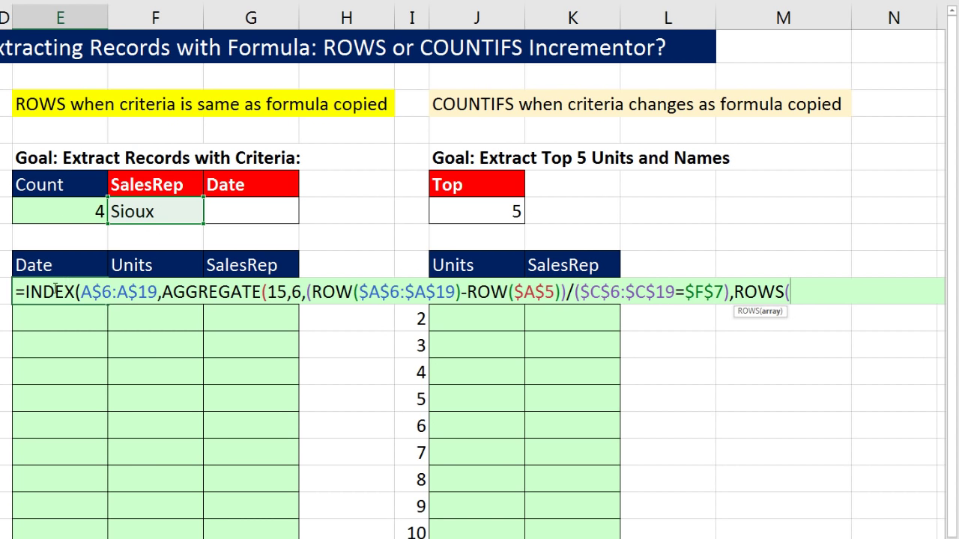
{"action": "type", "text": "E$10:E10"}
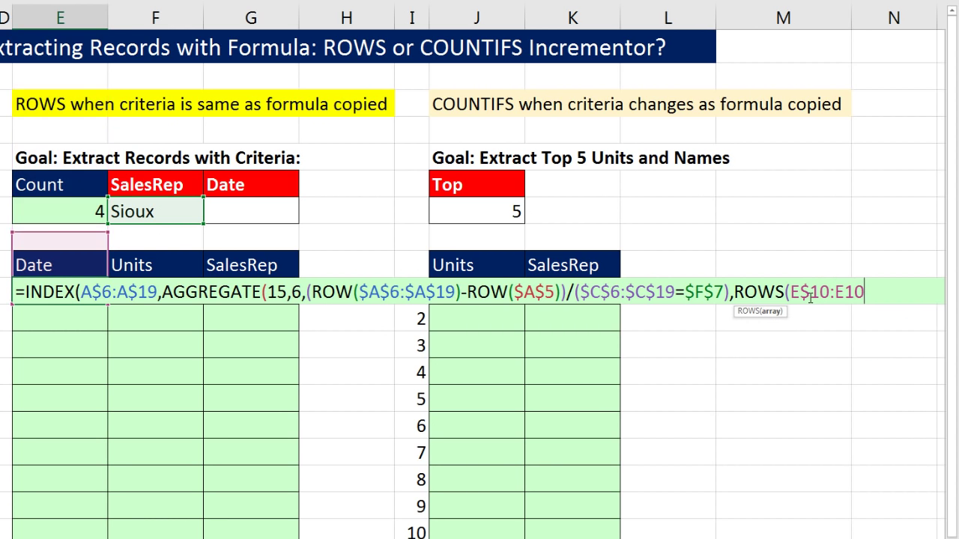
{"action": "type", "text": ")"}
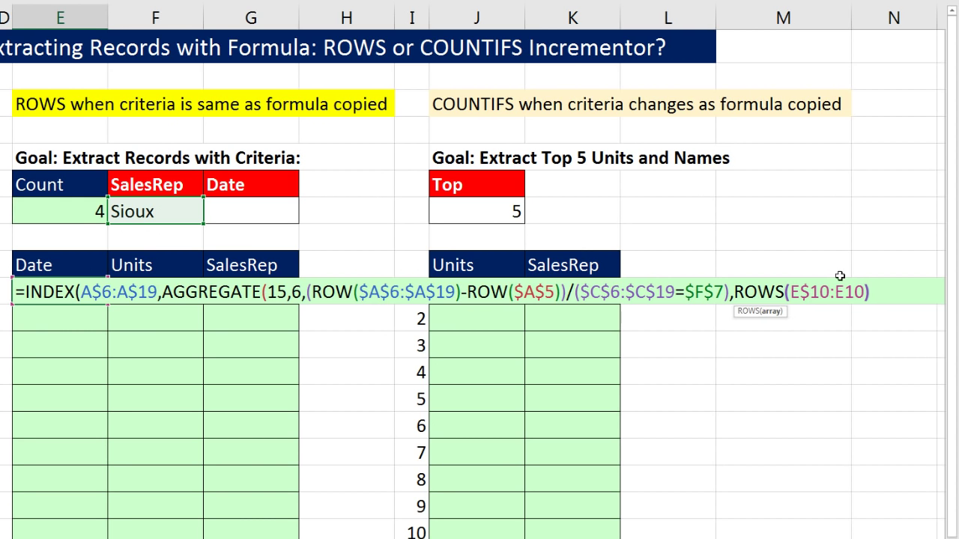
Step: Check which part of the formula serves as AGGREGATE's k argument, and close the AGGREGATE function with a parenthesis
{"action": "left_click", "coordinate": [811, 292]}
{"action": "left_click", "coordinate": [758, 292]}
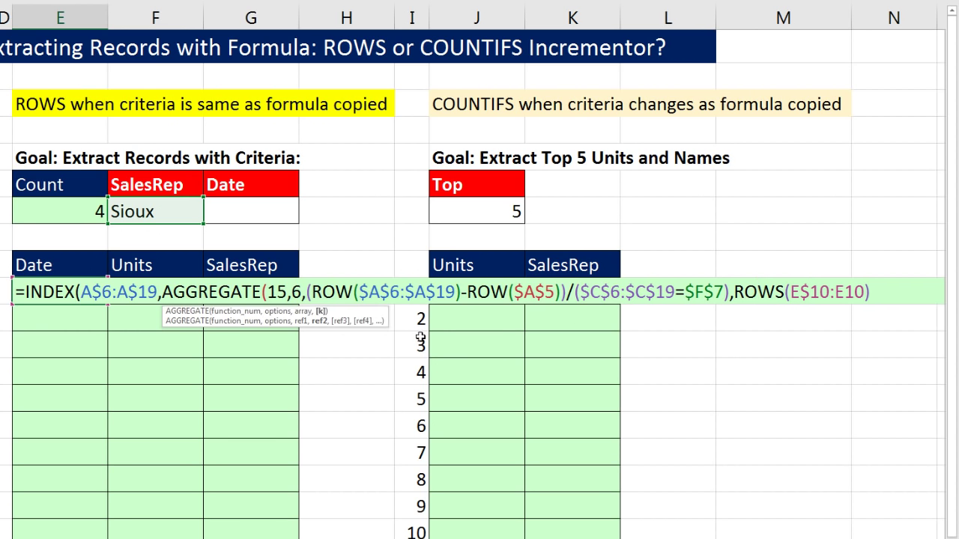
{"action": "left_click_drag", "start_coordinate": [360, 318], "coordinate": [777, 323]}
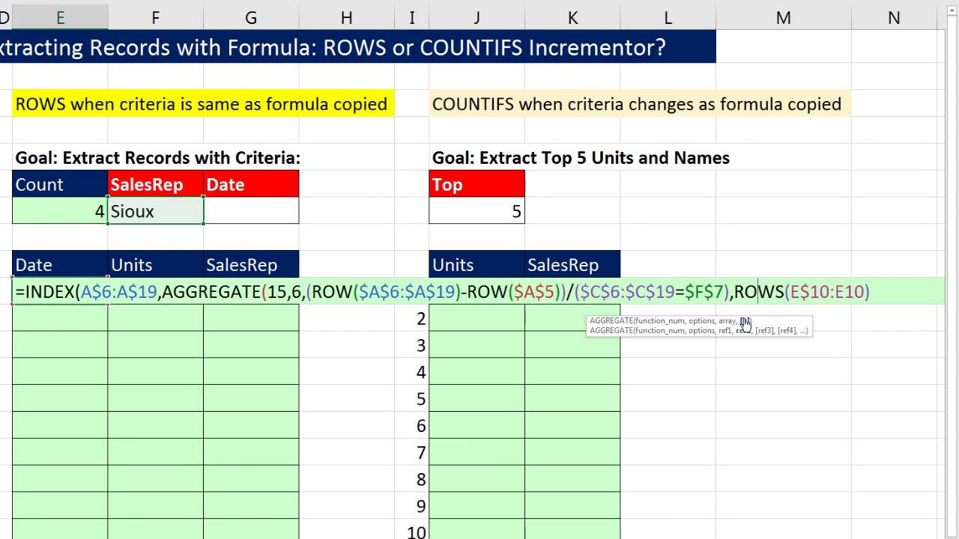
{"action": "left_click", "coordinate": [745, 322]}
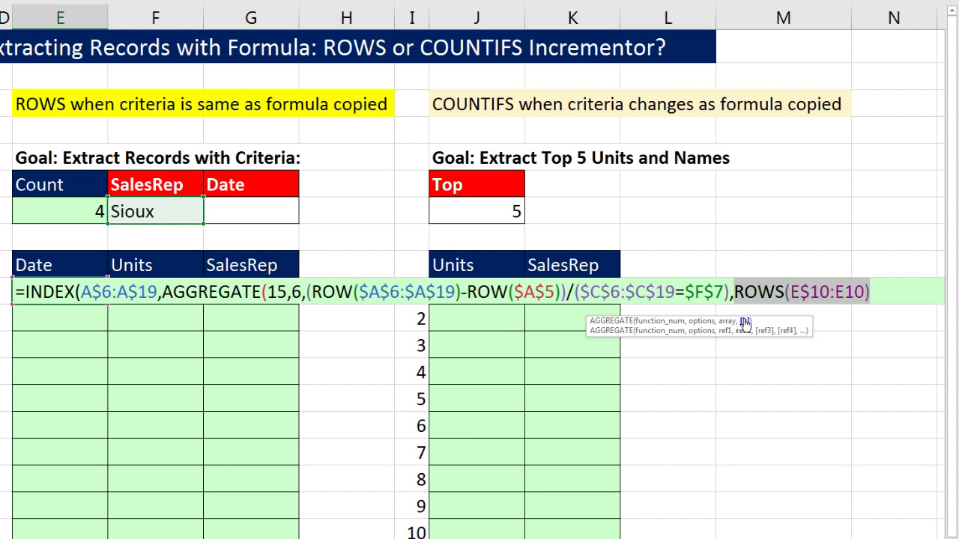
{"action": "left_click", "coordinate": [874, 293]}
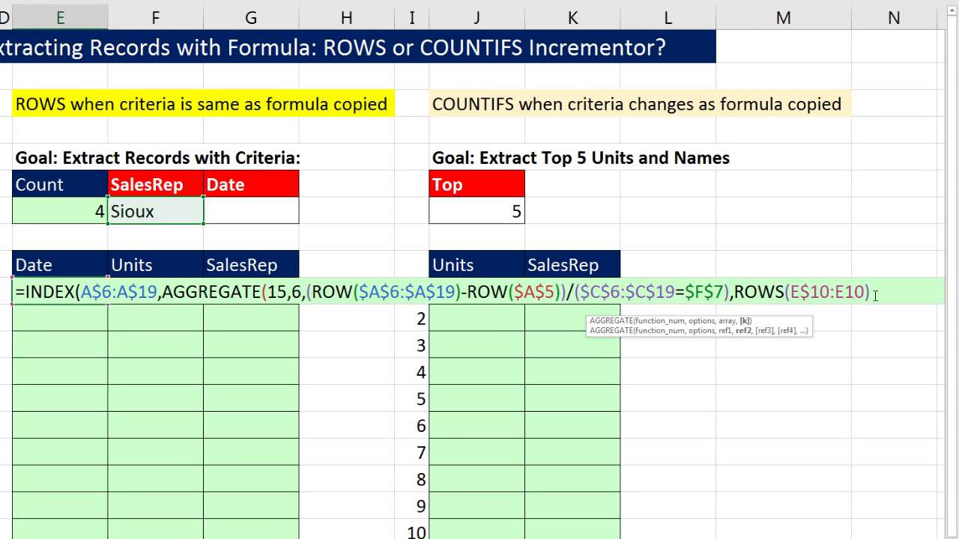
{"action": "type", "text": ")"}
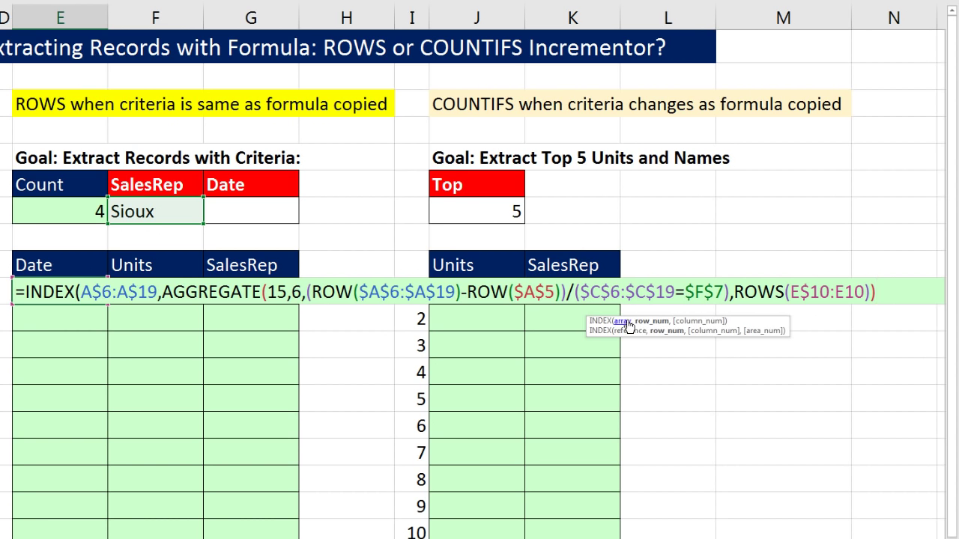
Step: Evaluate the AGGREGATE expression used as INDEX's row_num argument to inspect its result, and restore the formula
{"action": "left_click", "coordinate": [652, 323]}
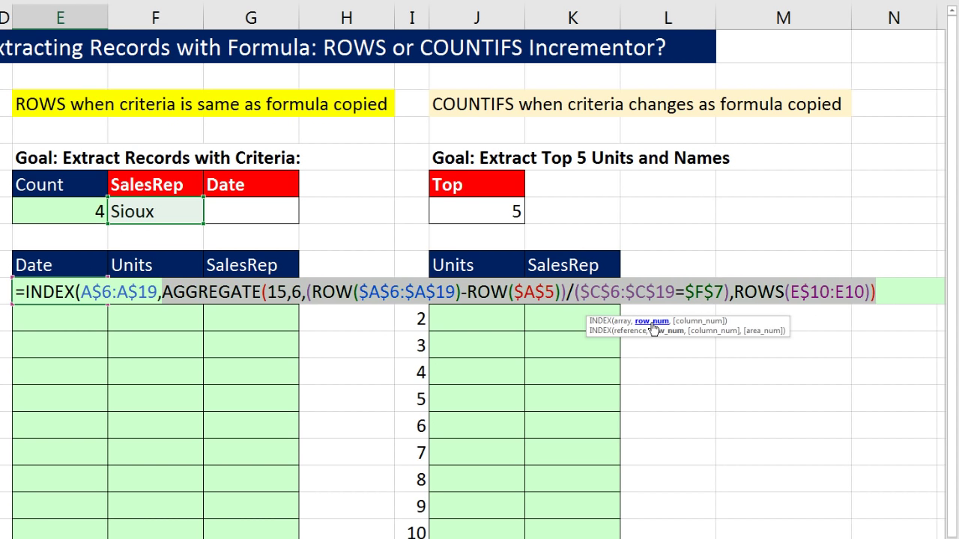
{"action": "key", "text": "F9"}
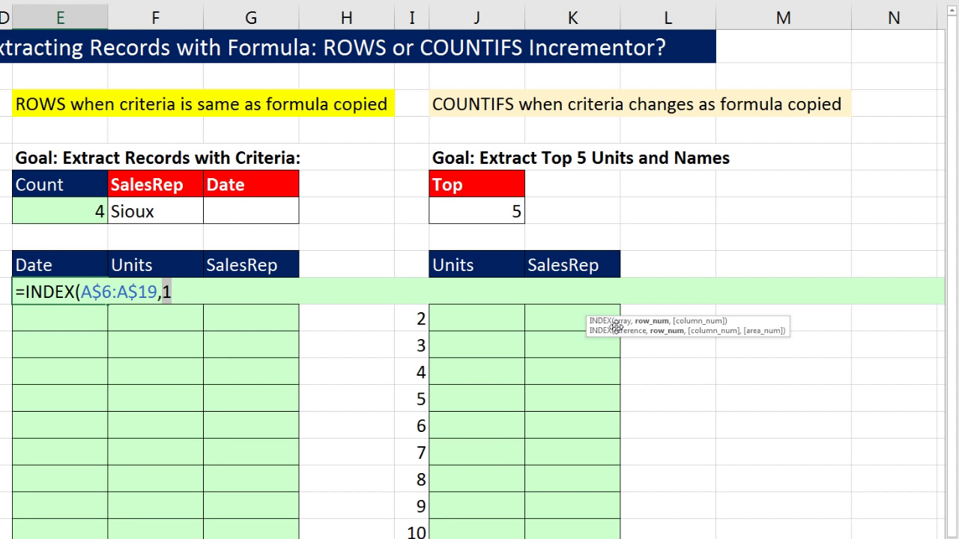
{"action": "left_click_drag", "start_coordinate": [595, 325], "coordinate": [137, 334]}
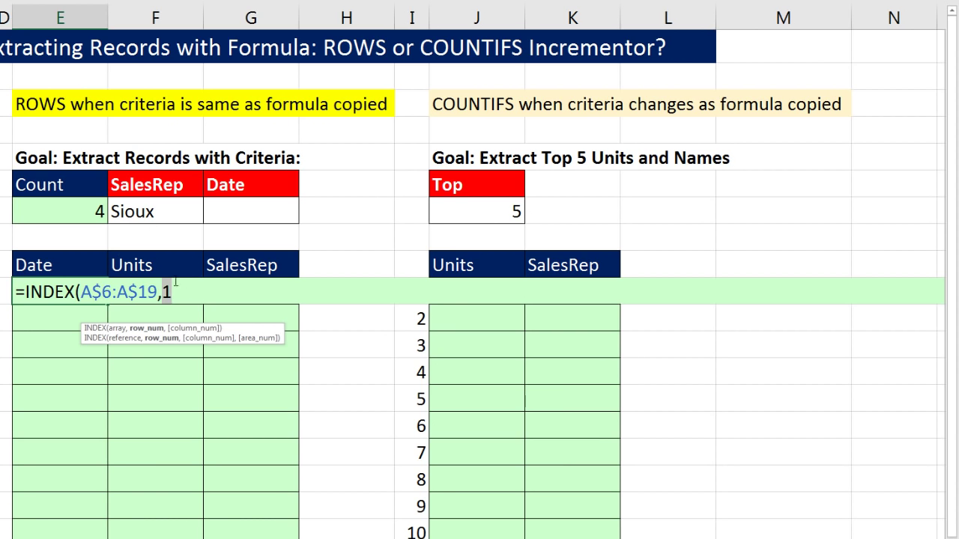
{"action": "key", "text": "ctrl+z"}
{"action": "key", "text": "ctrl+z"}
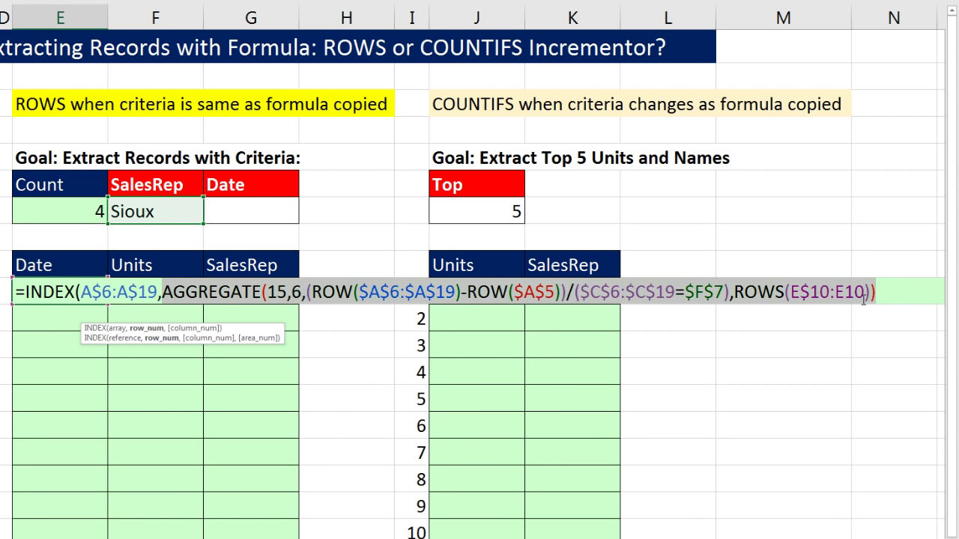
Step: Close the INDEX function with a parenthesis, enter the formula in E10 and copy it down the Date column to E19
{"action": "left_click", "coordinate": [887, 296]}
{"action": "type", "text": ")"}
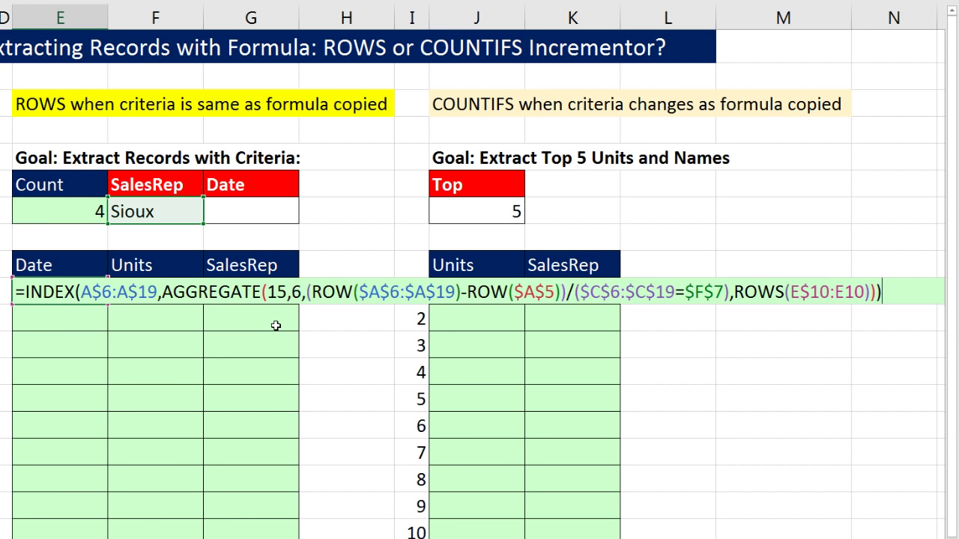
{"action": "key", "text": "ctrl+Return"}
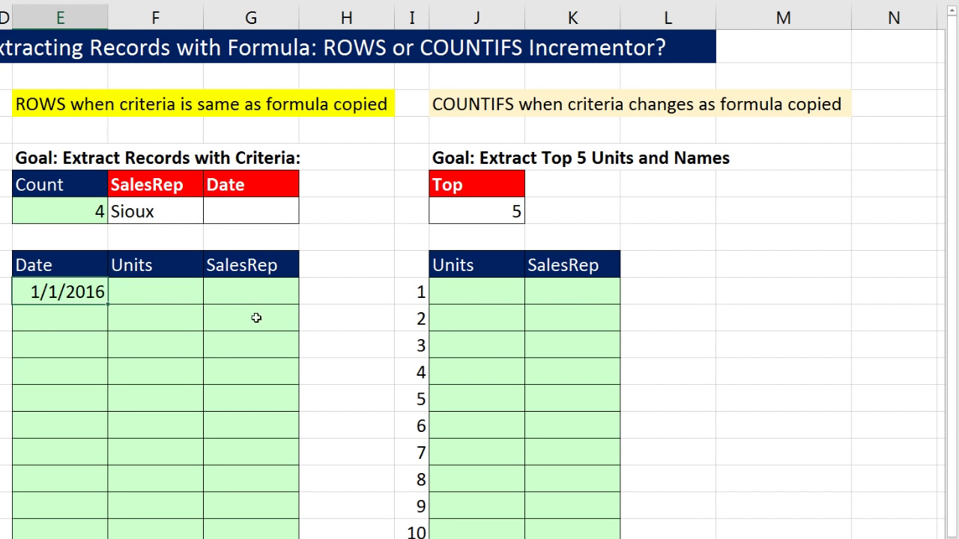
{"action": "left_click_drag", "start_coordinate": [109, 305], "coordinate": [103, 538]}
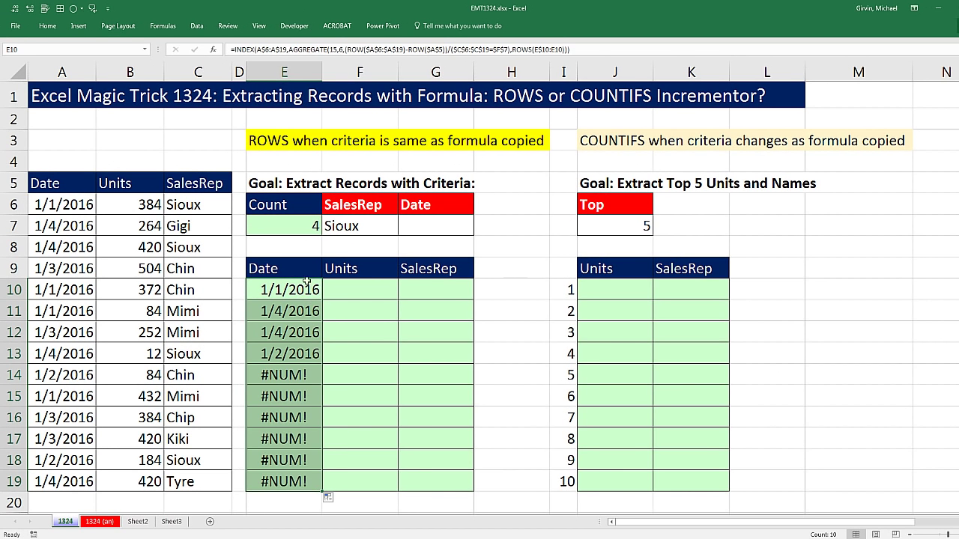
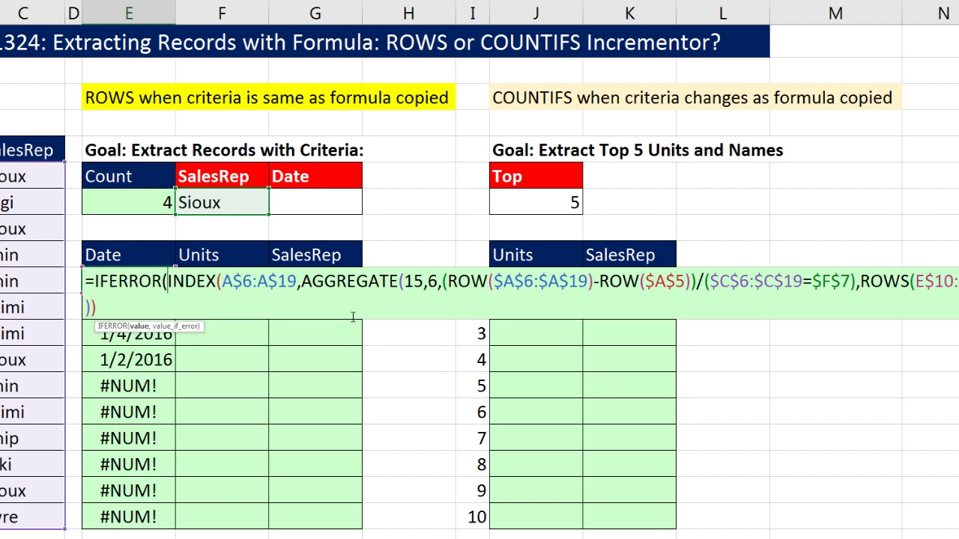
Step: Remove the IFERROR function from the beginning of the formula in E10, so that it starts with INDEX again
{"action": "key", "text": "BackSpace"}
{"action": "key", "text": "BackSpace"}
{"action": "key", "text": "BackSpace"}
{"action": "key", "text": "BackSpace"}
{"action": "key", "text": "BackSpace"}
{"action": "key", "text": "BackSpace"}
{"action": "key", "text": "BackSpace"}
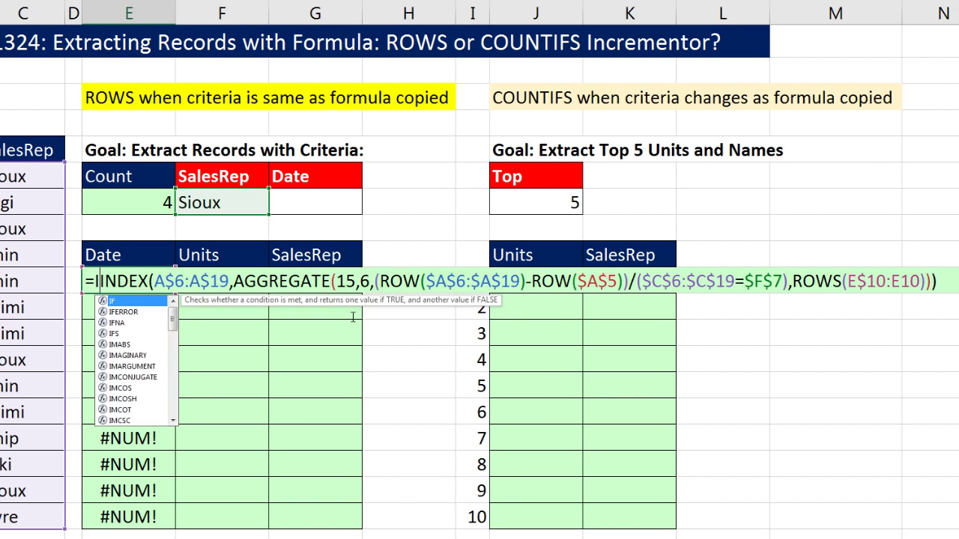
{"action": "key", "text": "BackSpace"}
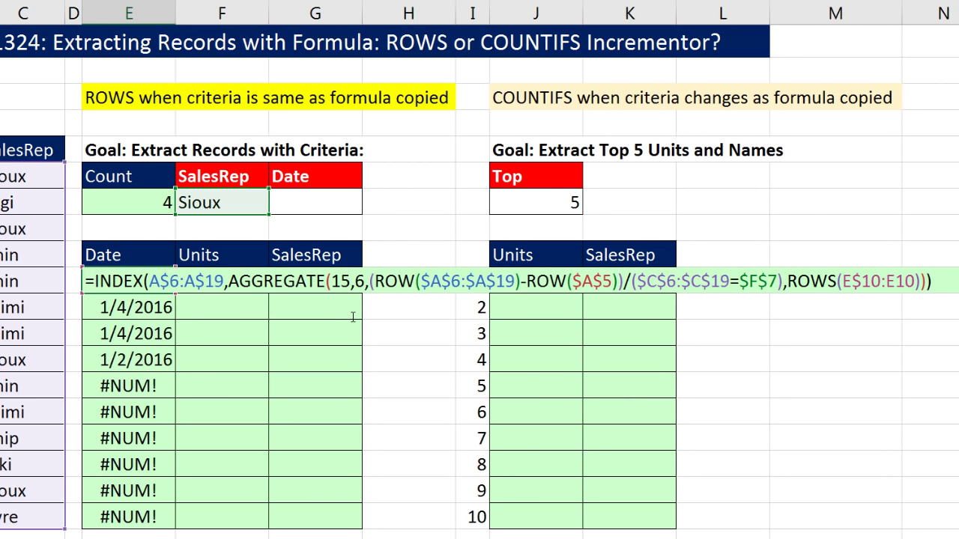
Step: Wrap the INDEX formula in an IF function and begin its logical test with a copy of ROWS(E$10:E10)
{"action": "type", "text": "if"}
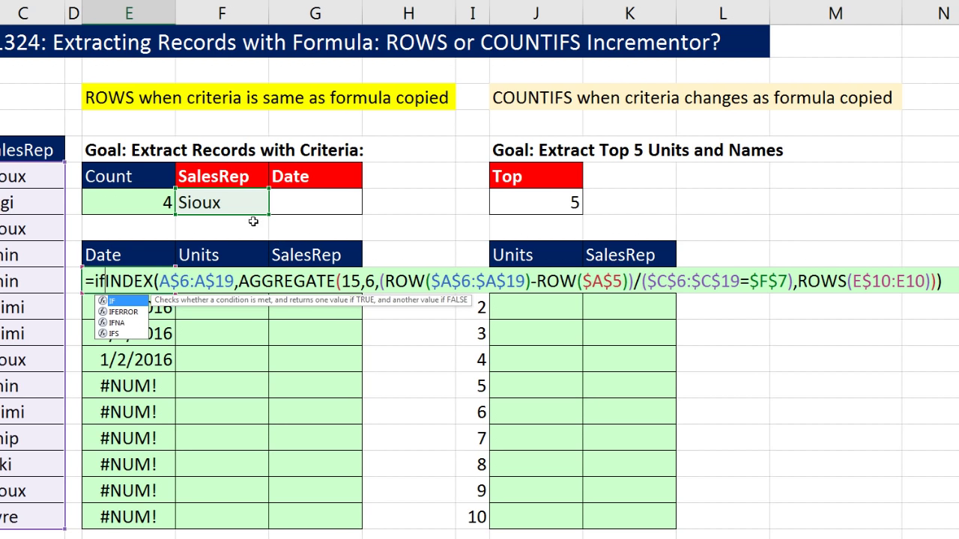
{"action": "key", "text": "Tab"}
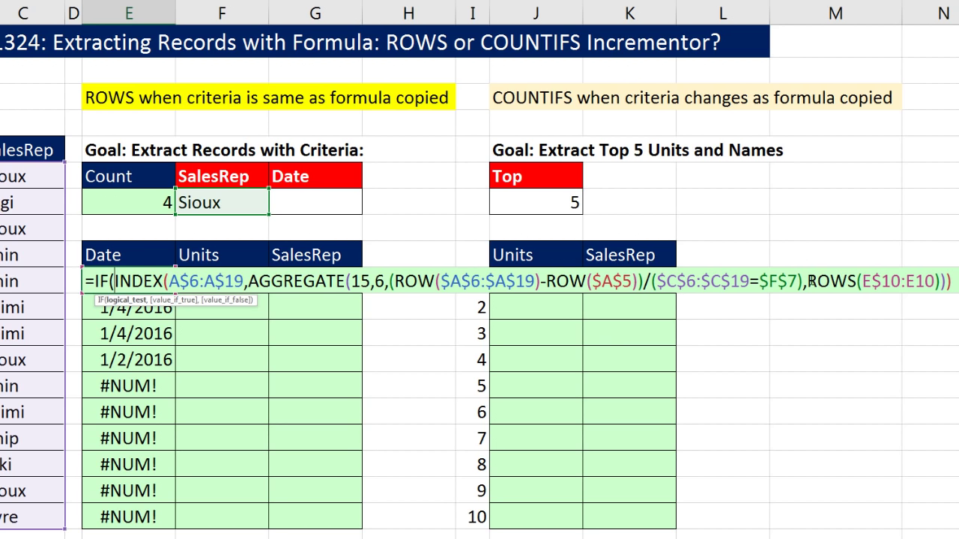
{"action": "left_click_drag", "start_coordinate": [807, 280], "coordinate": [941, 280]}
{"action": "key", "text": "ctrl+c"}
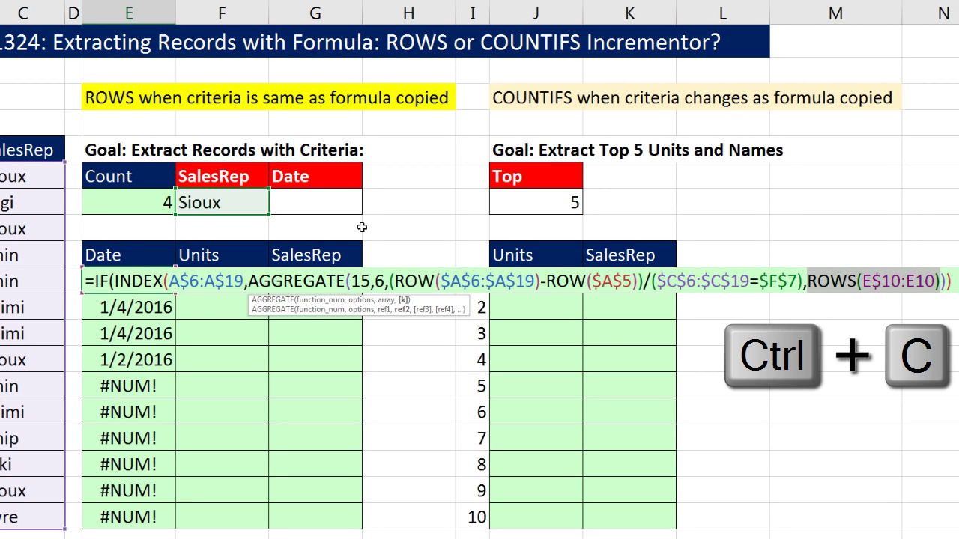
{"action": "left_click", "coordinate": [114, 281]}
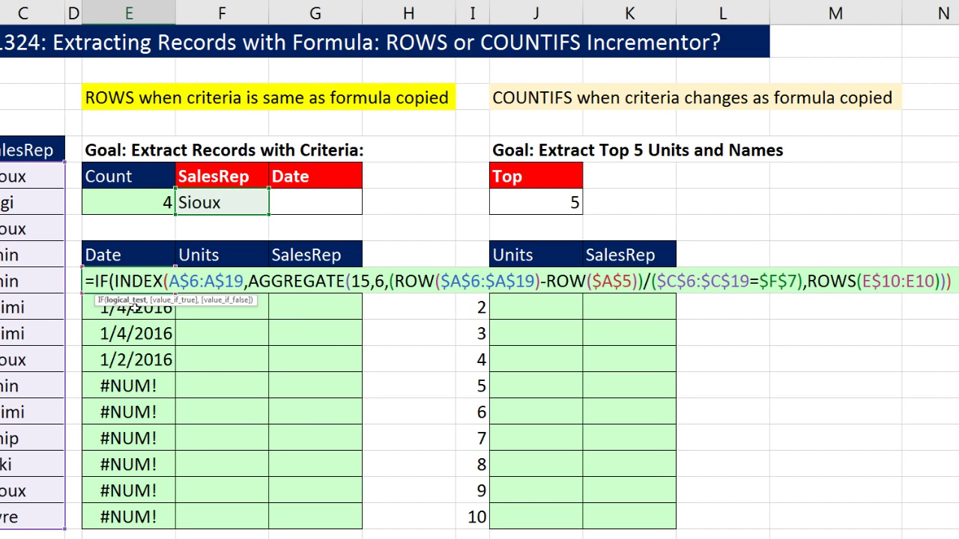
{"action": "key", "text": "ctrl+v"}
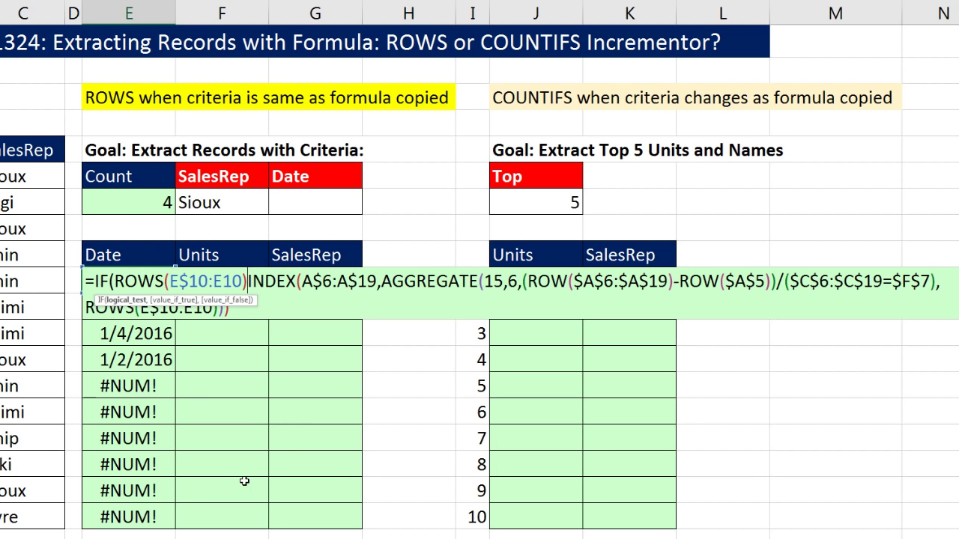
Step: Complete the logical test with >$E$7 as an absolute reference, and add "" as IF's value_if_true argument
{"action": "type", "text": ">"}
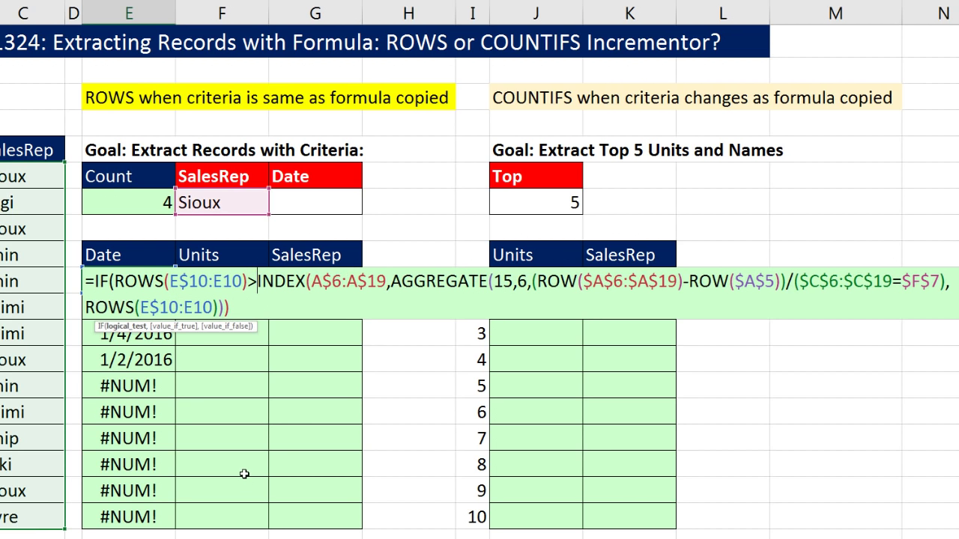
{"action": "left_click", "coordinate": [163, 213]}
{"action": "key", "text": "F4"}
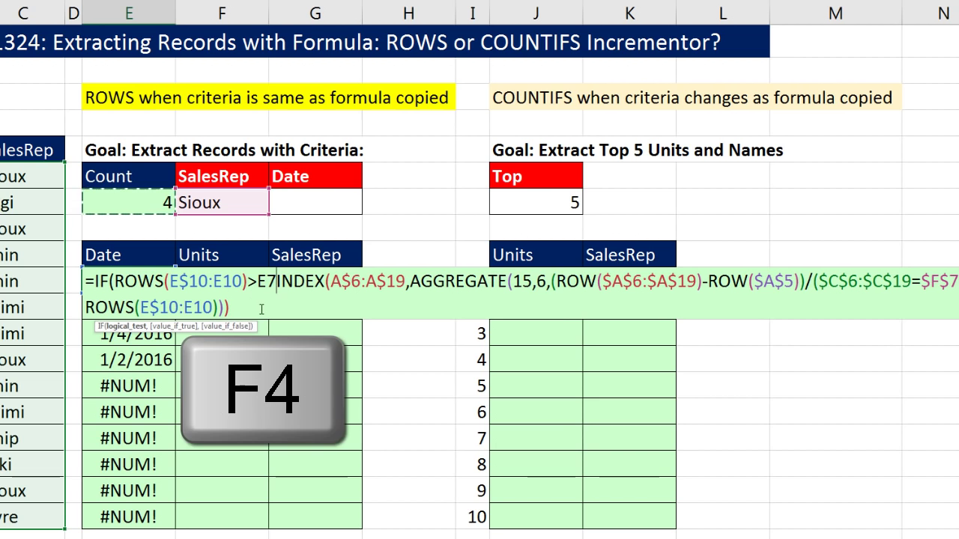
{"action": "type", "text": ","}
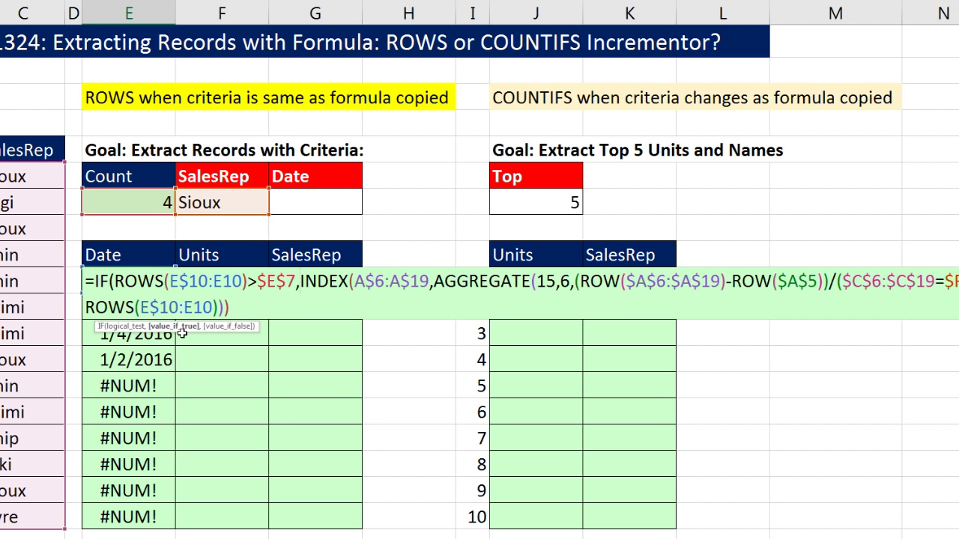
{"action": "type", "text": "\"\""}
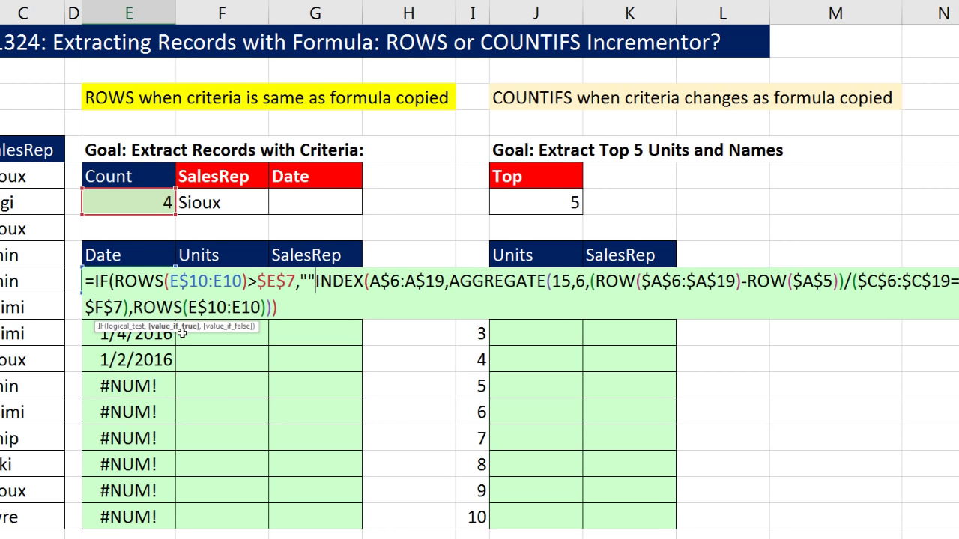
{"action": "type", "text": ","}
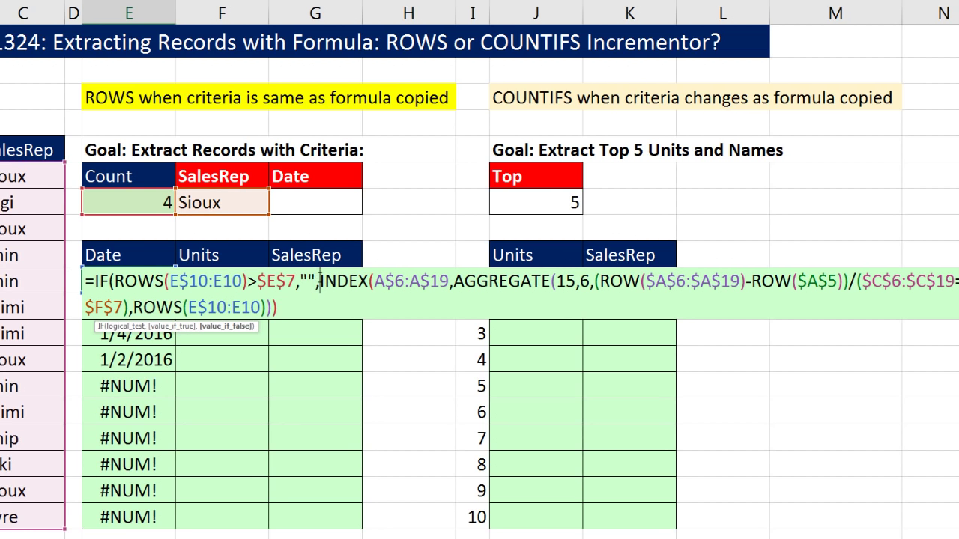
Step: Close the IF function after checking its arguments, and copy the revised E10 formula down the Date column to E19
{"action": "left_click", "coordinate": [224, 329]}
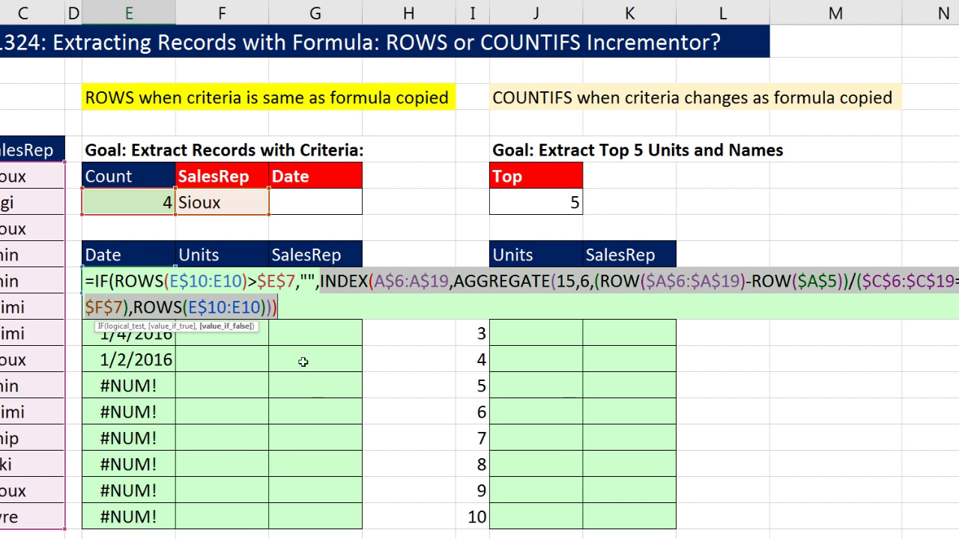
{"action": "double_click", "coordinate": [308, 281]}
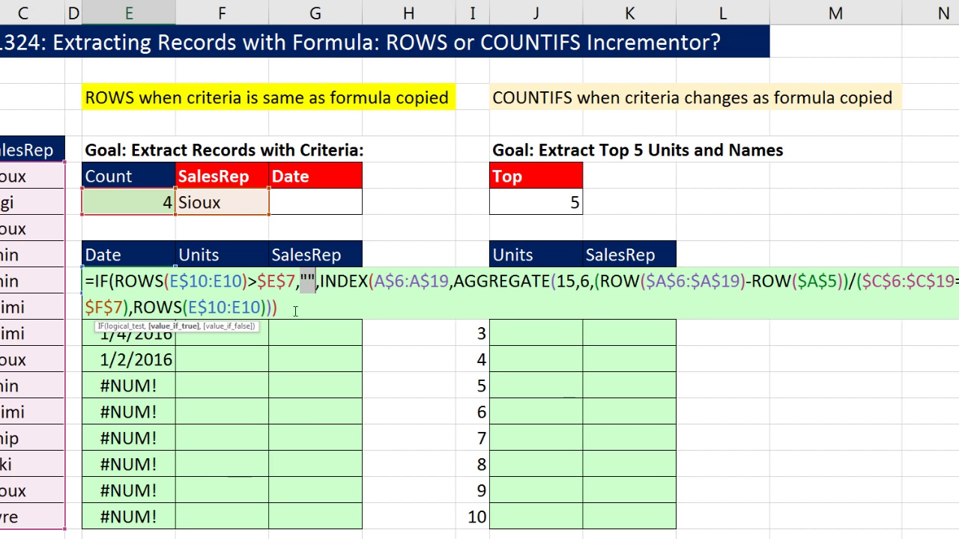
{"action": "left_click", "coordinate": [296, 310]}
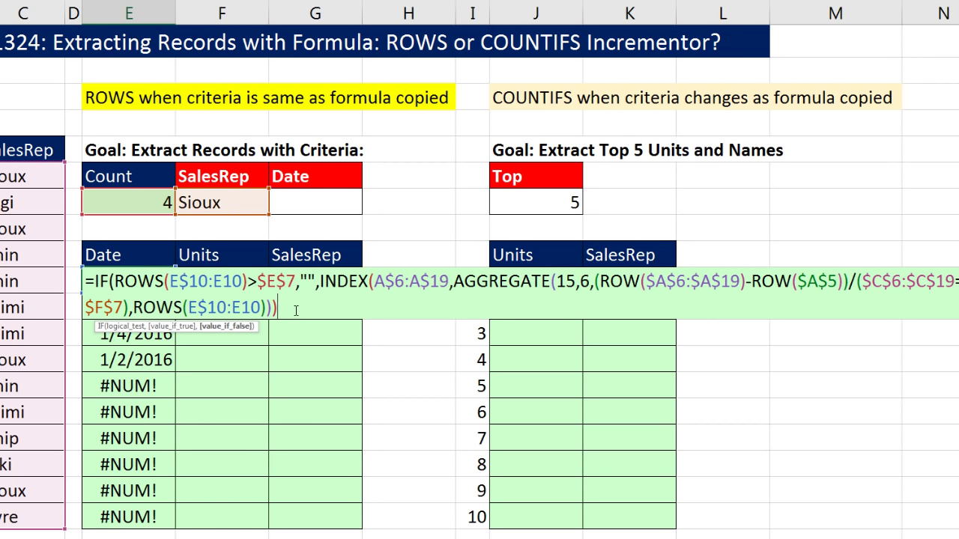
{"action": "type", "text": ")"}
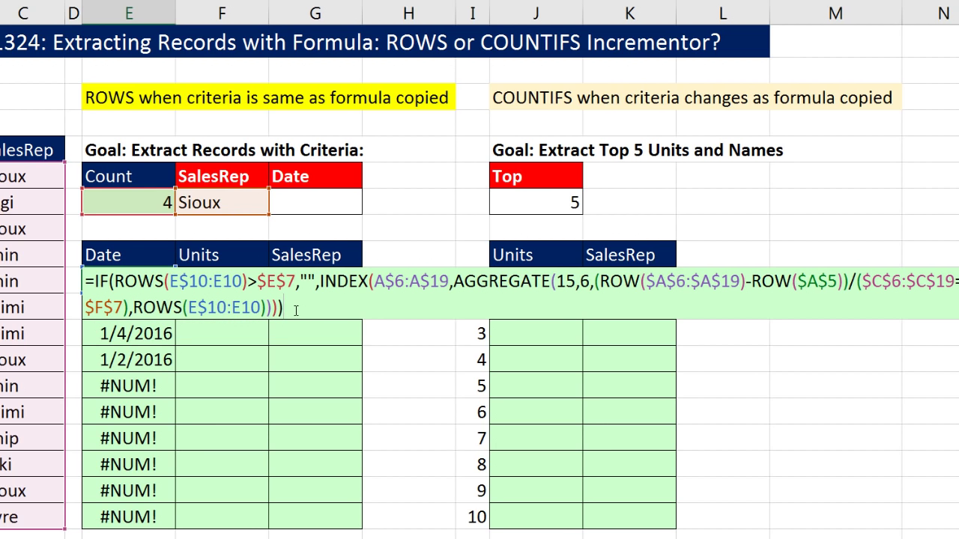
{"action": "key", "text": "ctrl+Return"}
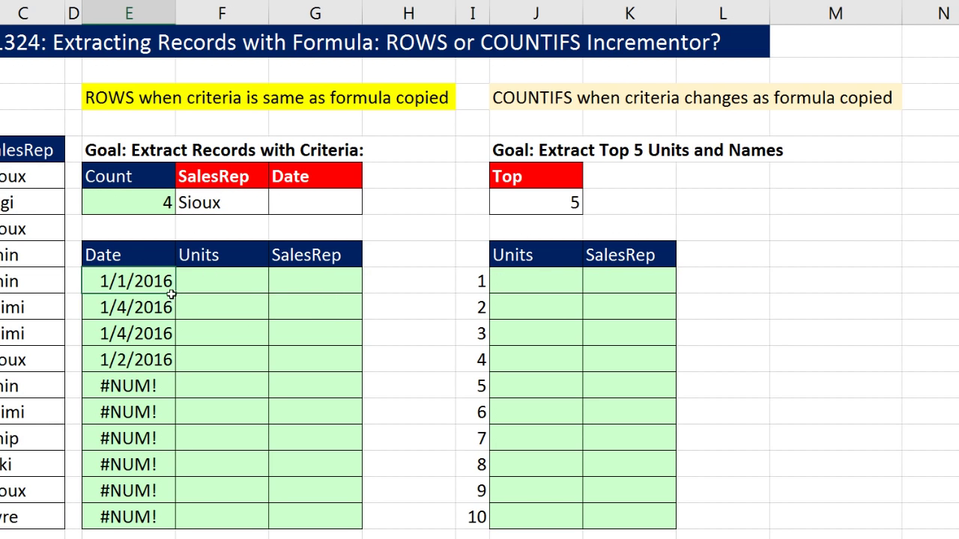
{"action": "key", "text": "ctrl+shift+Down"}
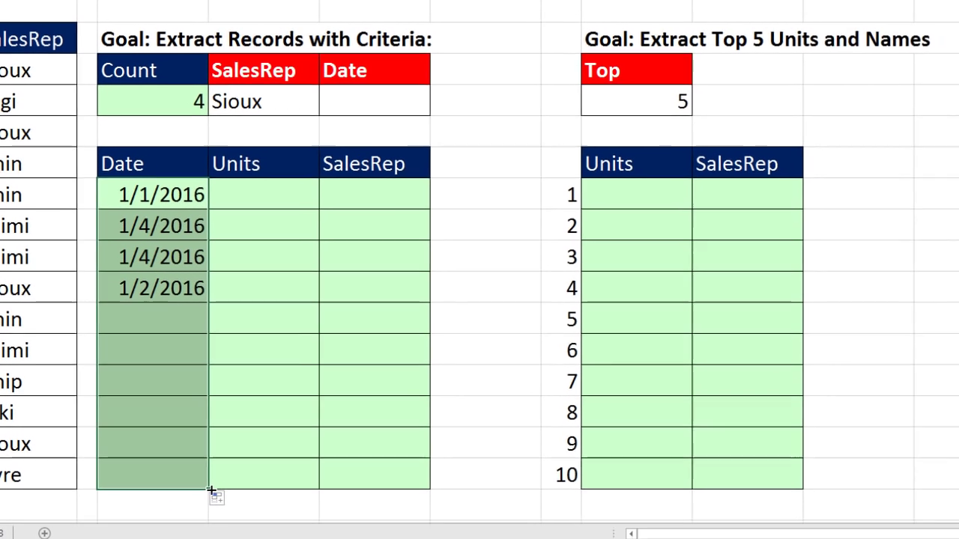
Step: Copy the Date column formulas across the Units and SalesRep columns, filling without formatting
{"action": "left_click_drag", "start_coordinate": [193, 513], "coordinate": [370, 519]}
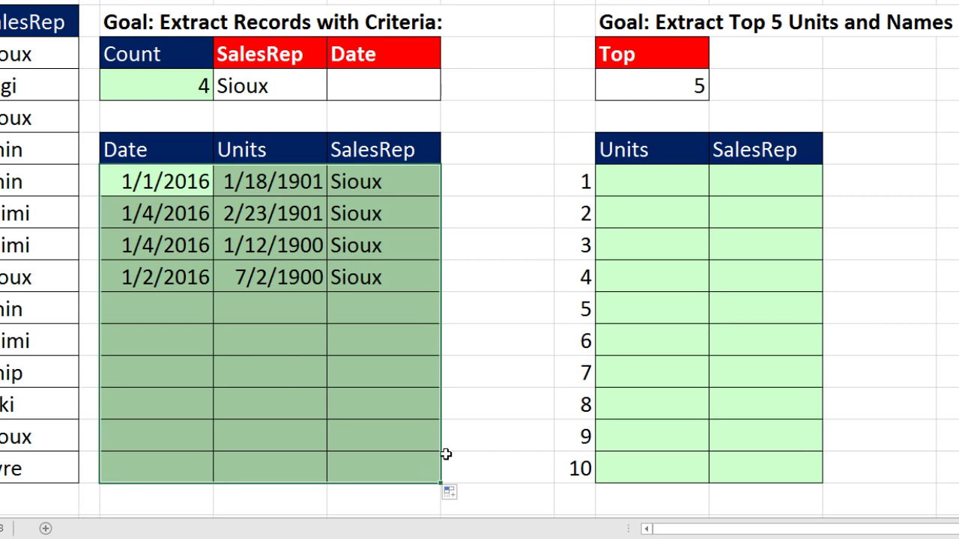
{"action": "left_click", "coordinate": [460, 495]}
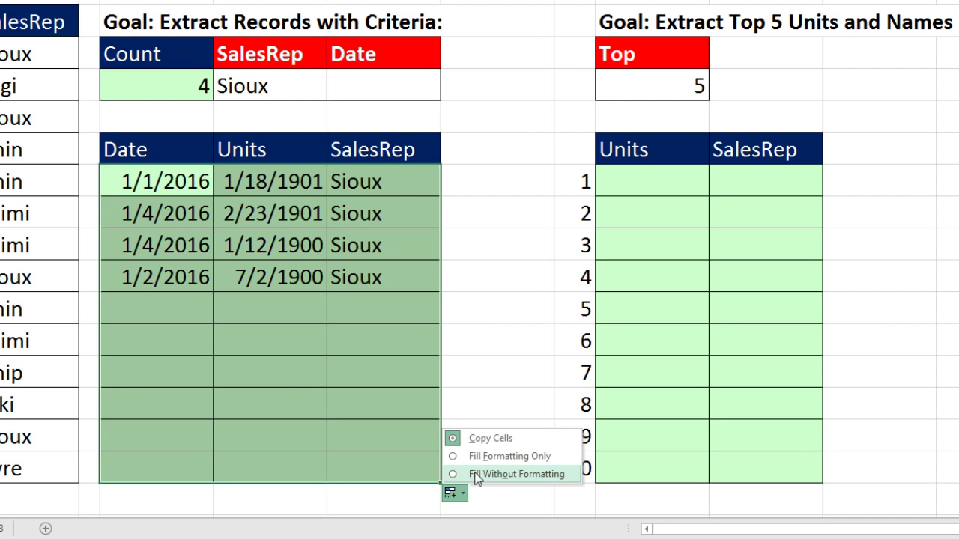
{"action": "left_click", "coordinate": [477, 476]}
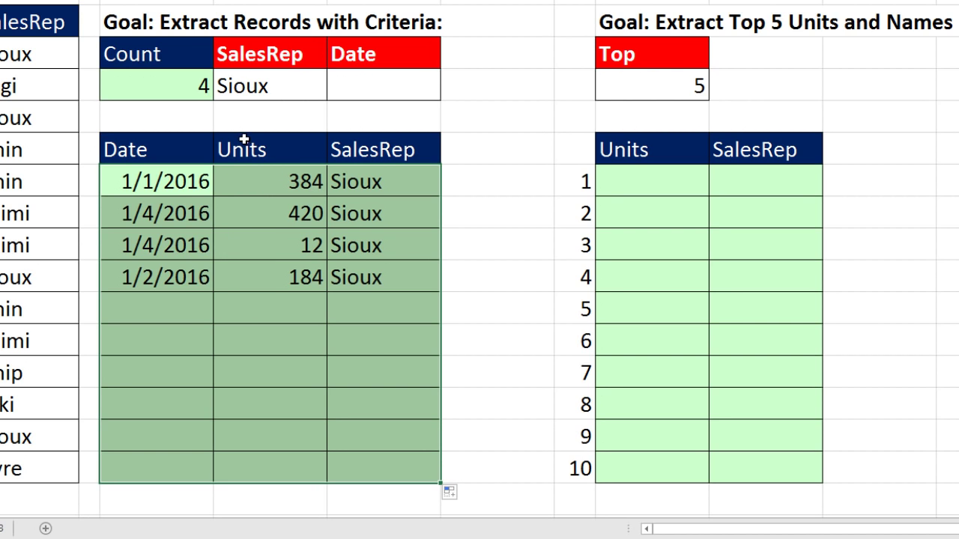
Step: Change the SalesRep criterion in F7 to the third name in its validation list
{"action": "left_click", "coordinate": [244, 88]}
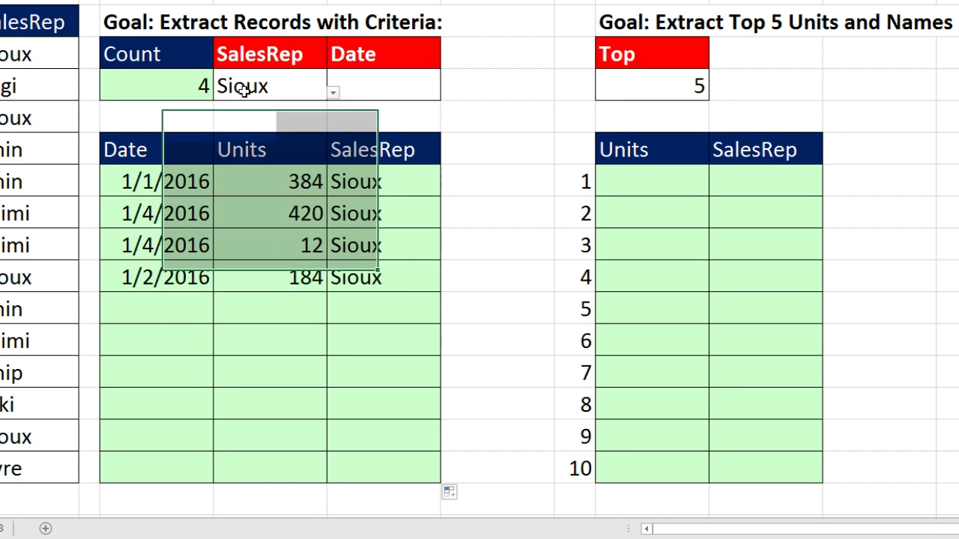
{"action": "left_click", "coordinate": [333, 93]}
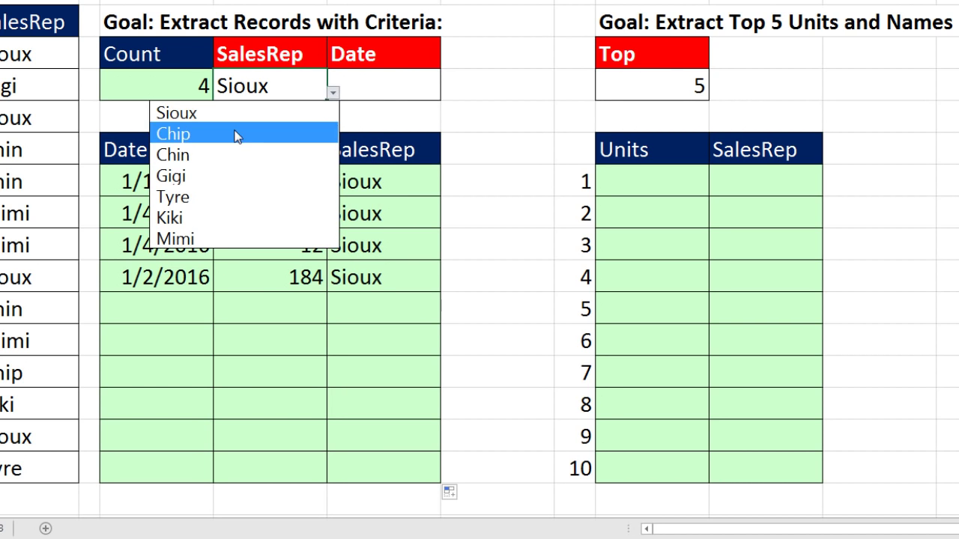
{"action": "left_click", "coordinate": [223, 154]}
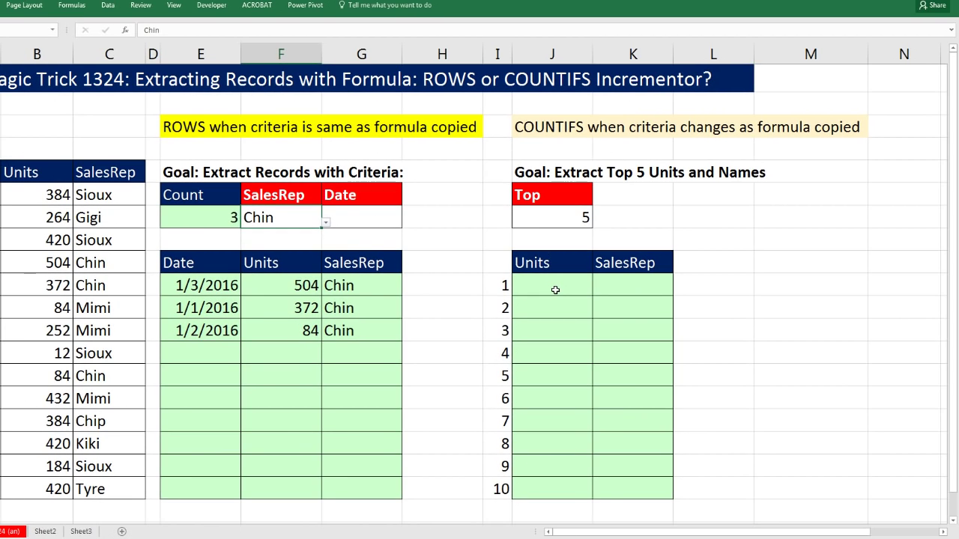
Step: Enter =LARGE($B$6:$B$19,I10) in J10 and copy it down the top-units column to J19
{"action": "left_click", "coordinate": [555, 290]}
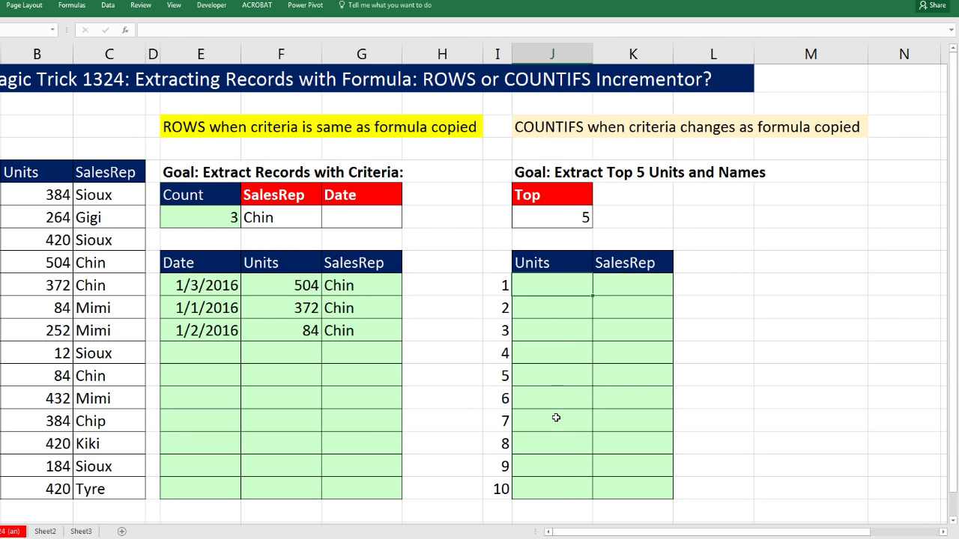
{"action": "type", "text": "=la"}
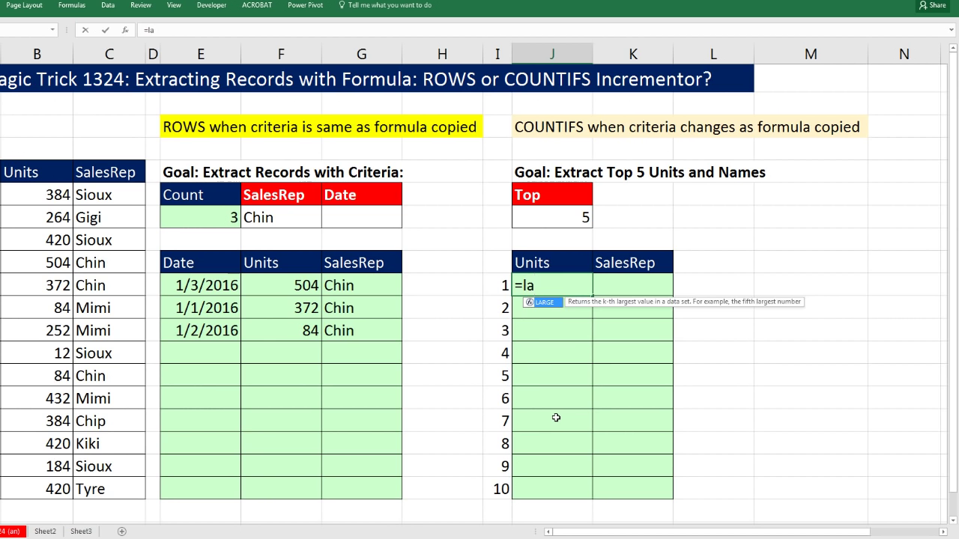
{"action": "key", "text": "Tab"}
{"action": "left_click_drag", "start_coordinate": [34, 201], "coordinate": [61, 491]}
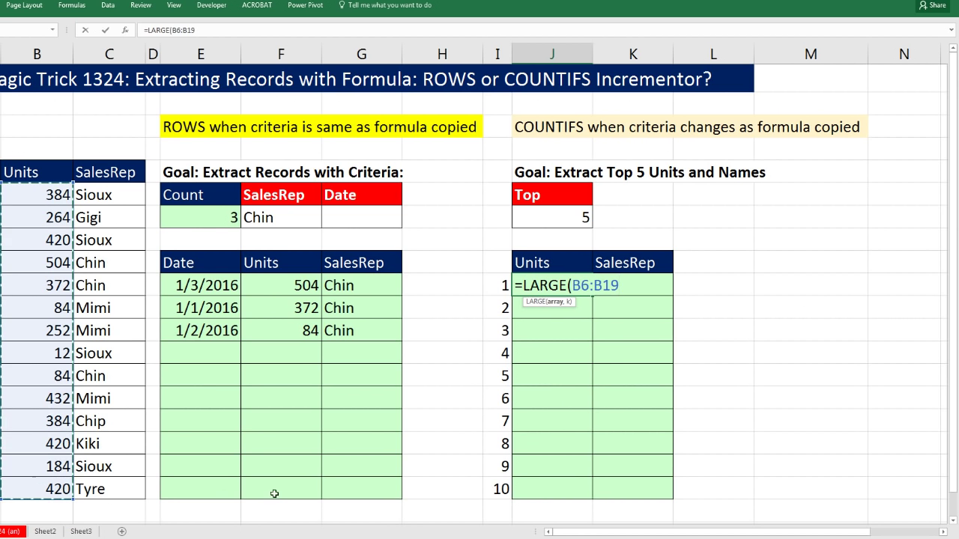
{"action": "key", "text": "F4"}
{"action": "type", "text": ","}
{"action": "left_click", "coordinate": [489, 283]}
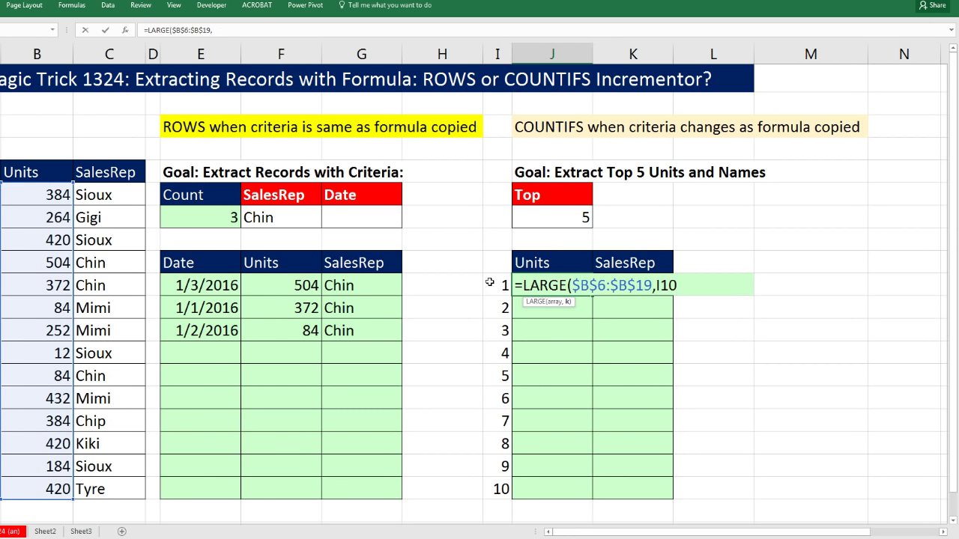
{"action": "key", "text": "ctrl+Return"}
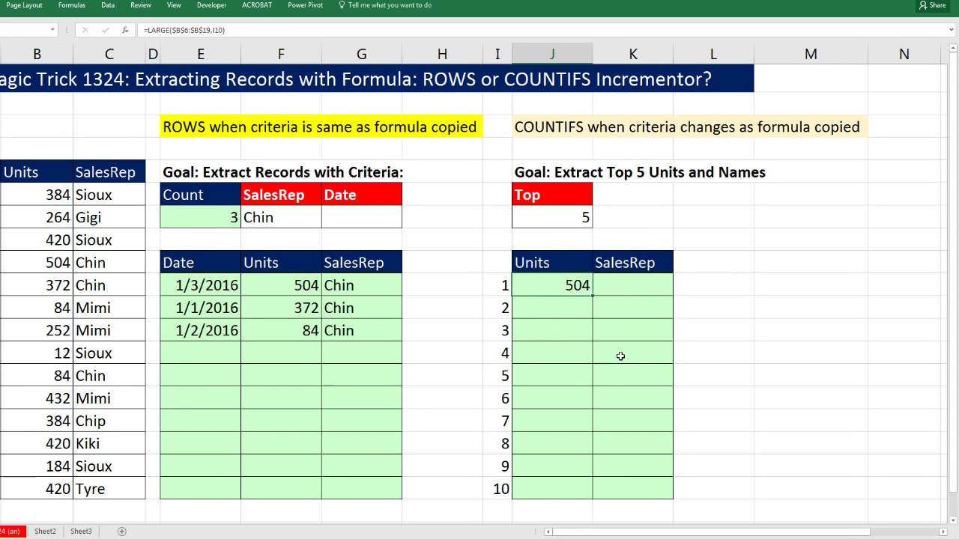
{"action": "double_click", "coordinate": [592, 297]}
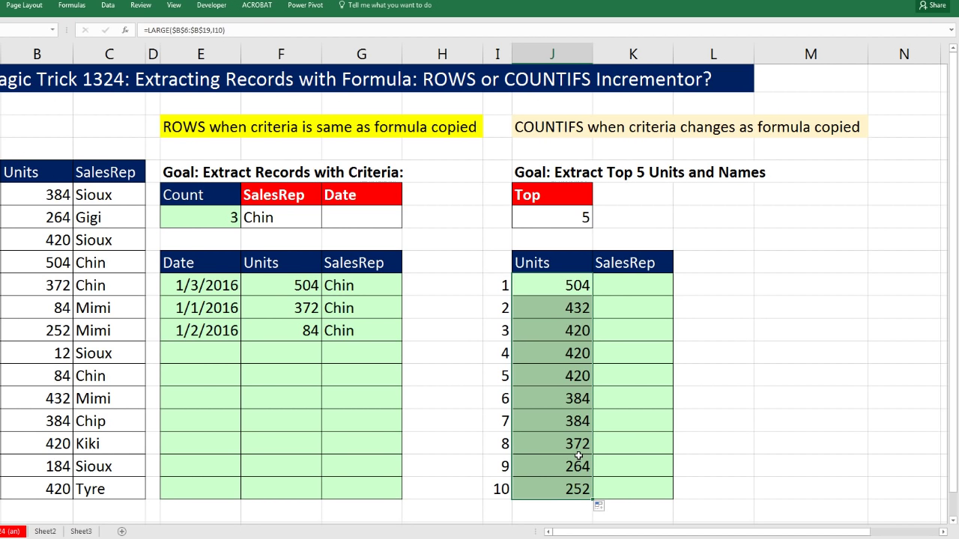
Step: Revise the J10 formula to =IF(I10>$J$7,"",LARGE($B$6:$B$19,I10)) and copy it down to J19
{"action": "double_click", "coordinate": [555, 288]}
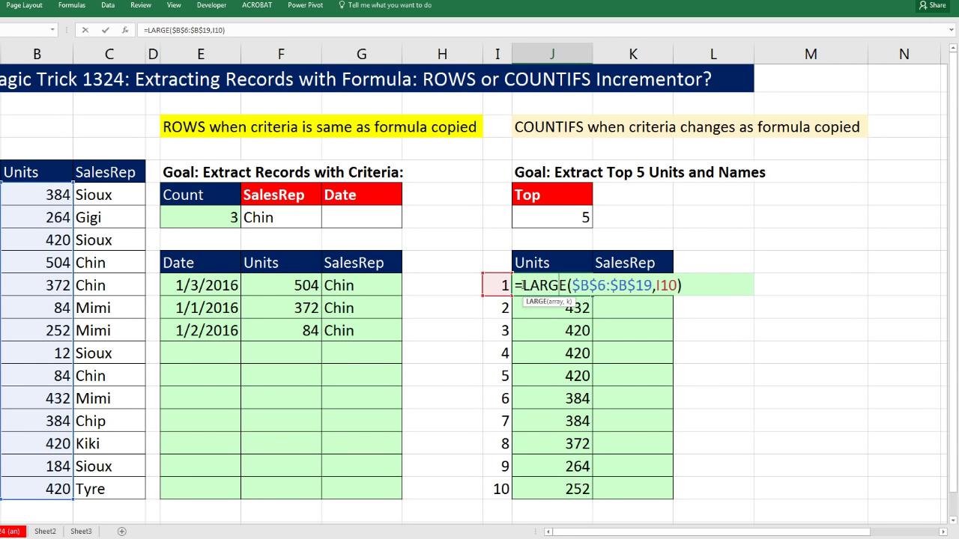
{"action": "type", "text": "IF("}
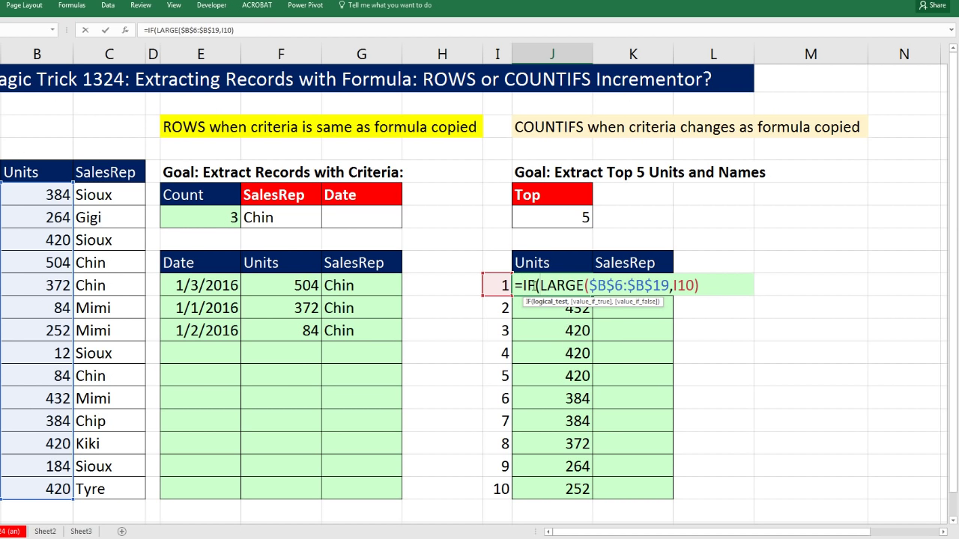
{"action": "left_click", "coordinate": [500, 285]}
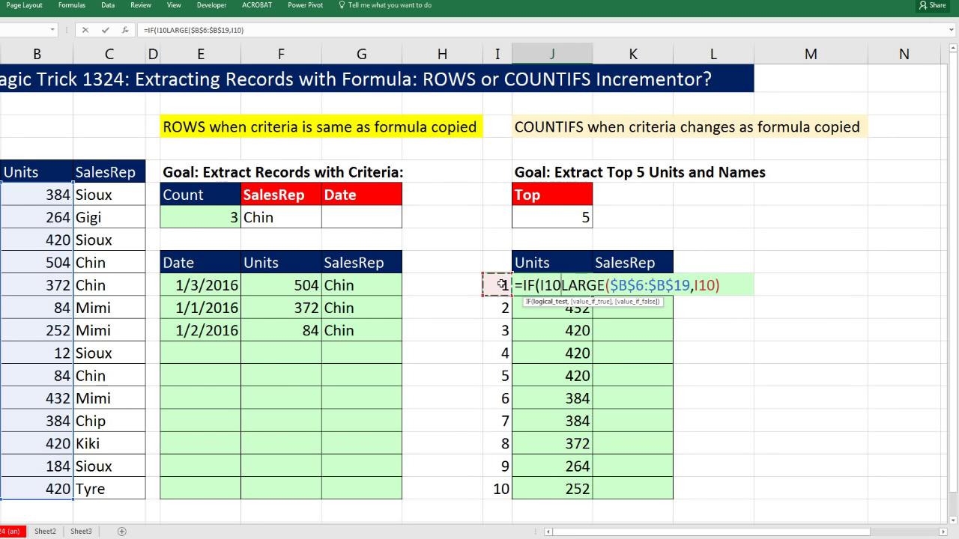
{"action": "type", "text": ">"}
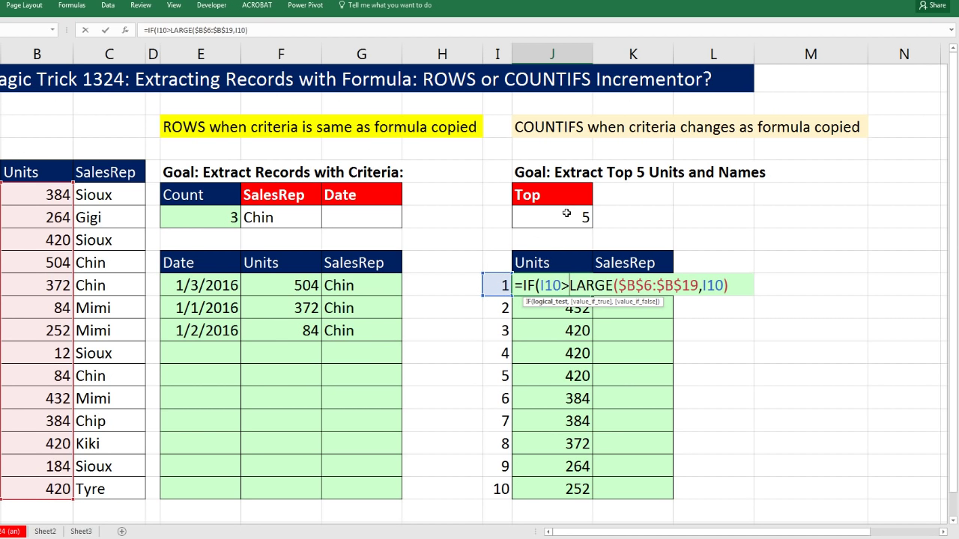
{"action": "left_click", "coordinate": [567, 215]}
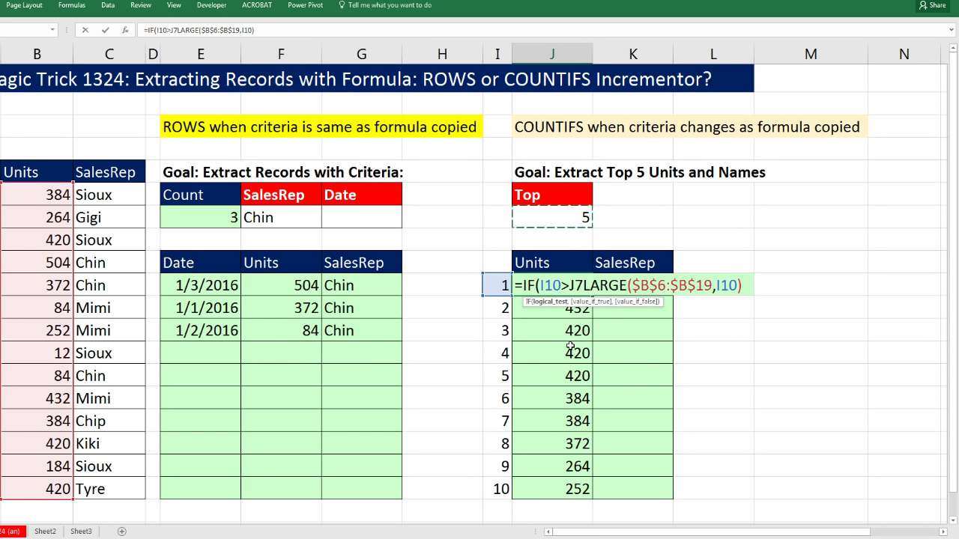
{"action": "key", "text": "F4"}
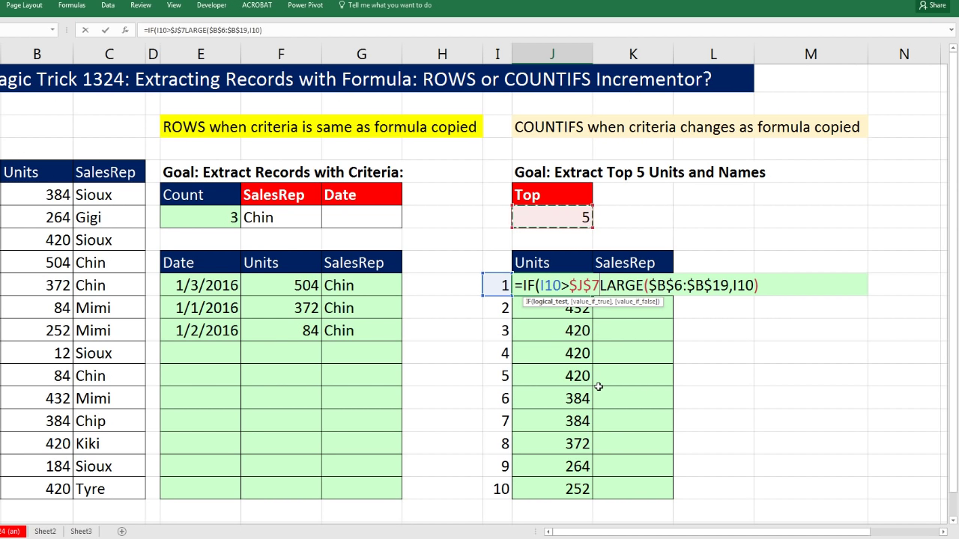
{"action": "type", "text": ",\"\""}
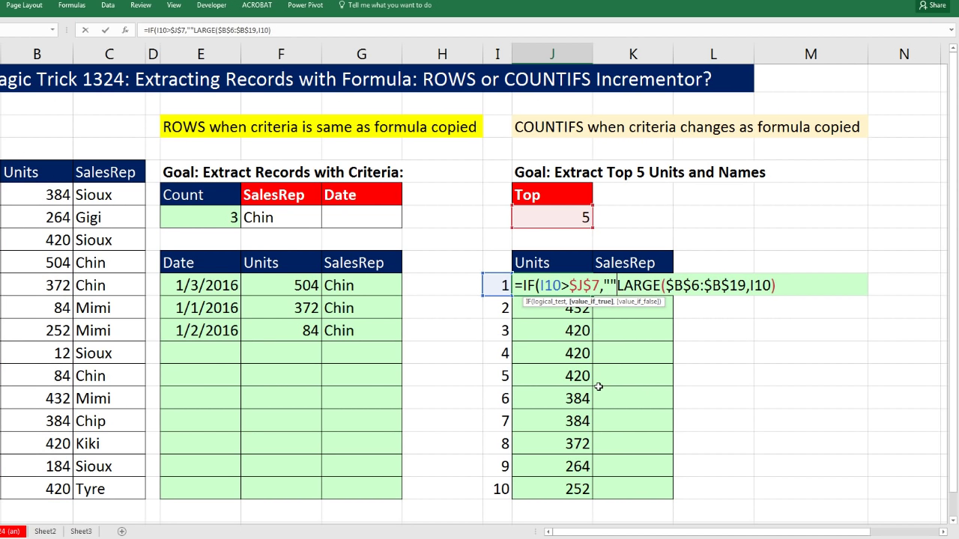
{"action": "type", "text": ","}
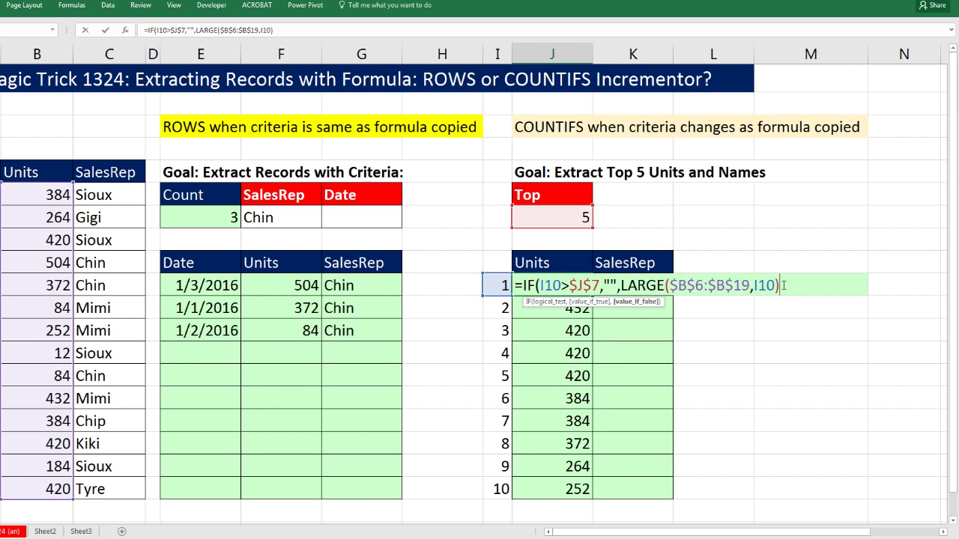
{"action": "key", "text": "ctrl+Return"}
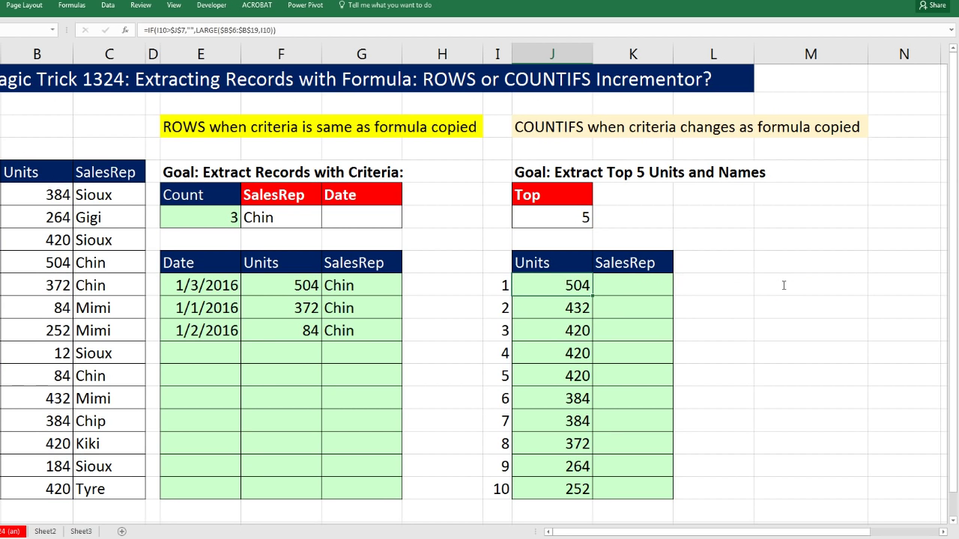
{"action": "double_click", "coordinate": [593, 296]}
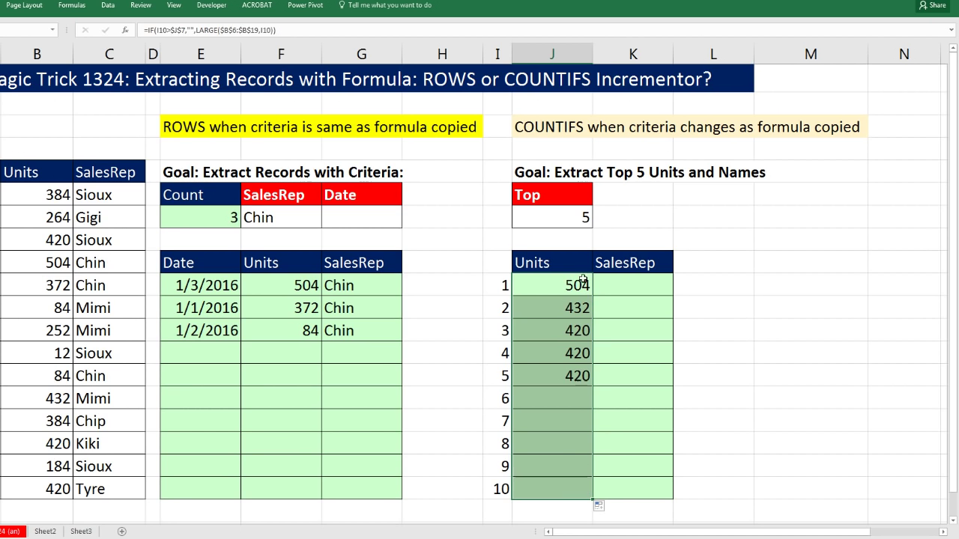
Step: Examine the copied formula in J15, including its value_if_true argument, and leave it as is
{"action": "left_click", "coordinate": [552, 391]}
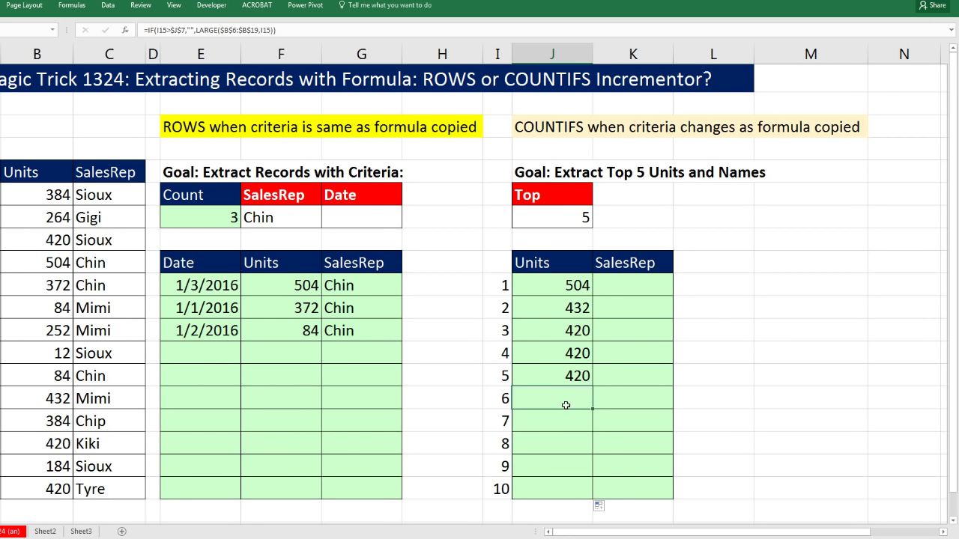
{"action": "double_click", "coordinate": [568, 401]}
{"action": "left_click", "coordinate": [611, 398]}
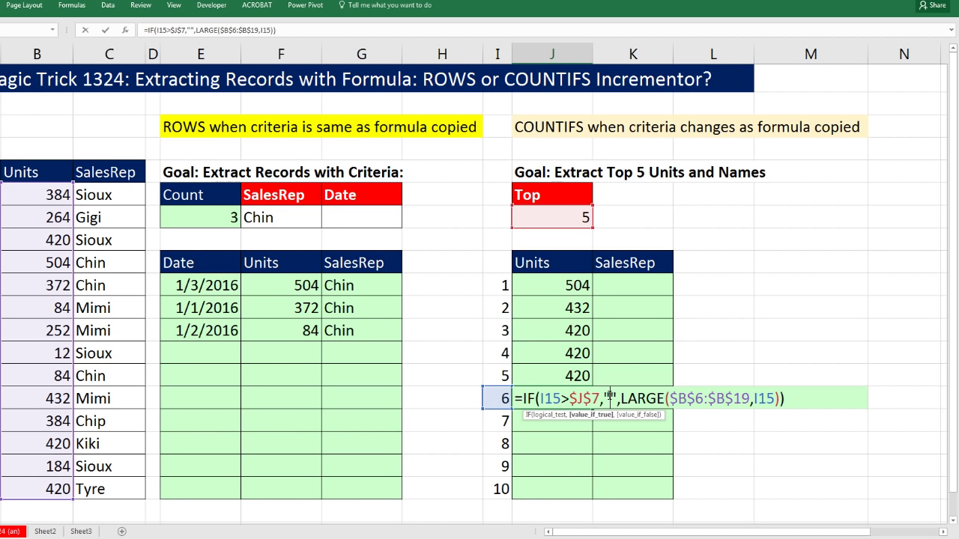
{"action": "key", "text": "Return"}
Step: Test whether J15 is an empty cell by entering =ISBLANK(J15) in M15
{"action": "left_click", "coordinate": [842, 396]}
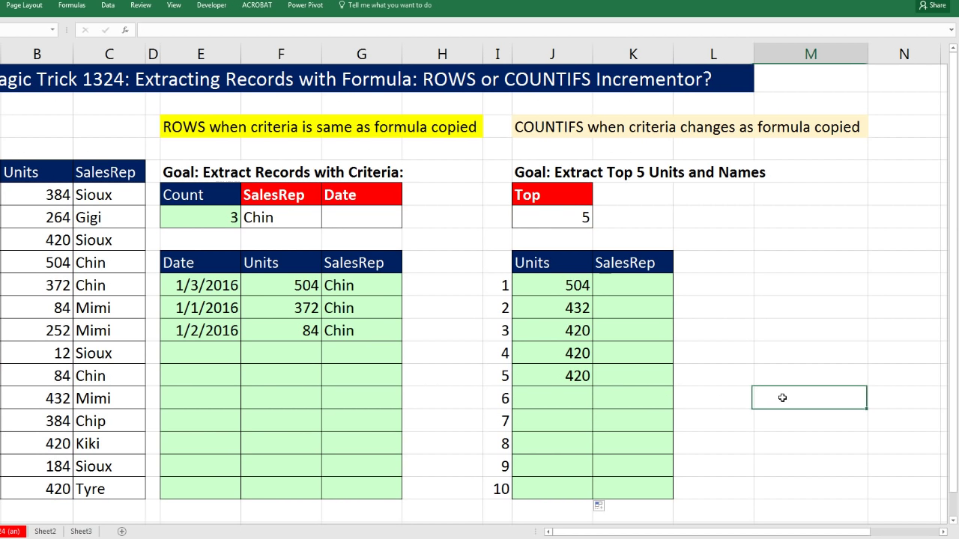
{"action": "type", "text": "=isb"}
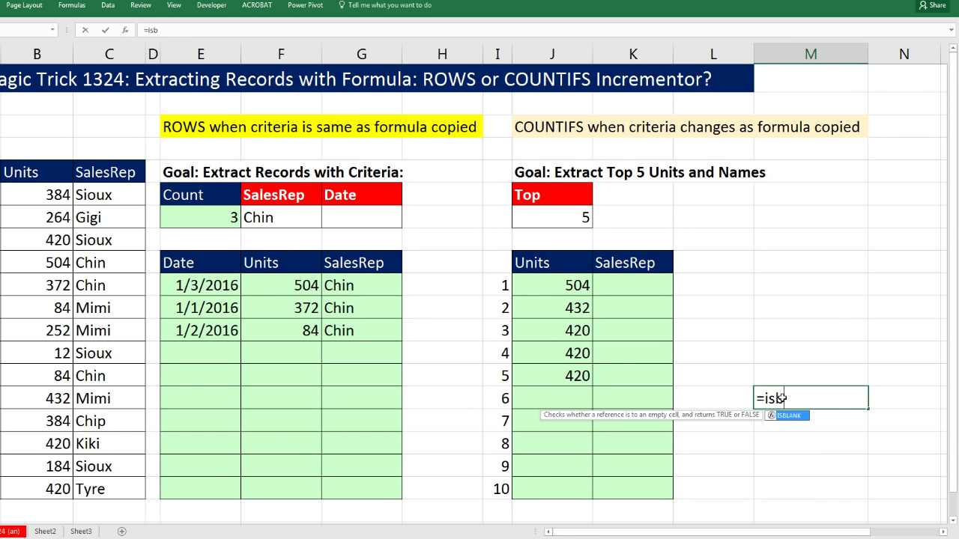
{"action": "key", "text": "Tab"}
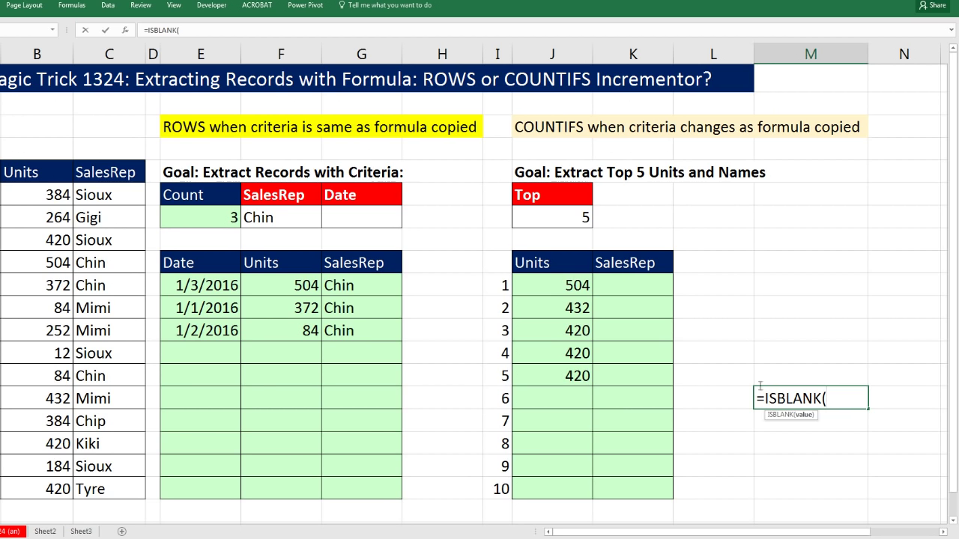
{"action": "left_click", "coordinate": [571, 395]}
{"action": "key", "text": "ctrl+Return"}
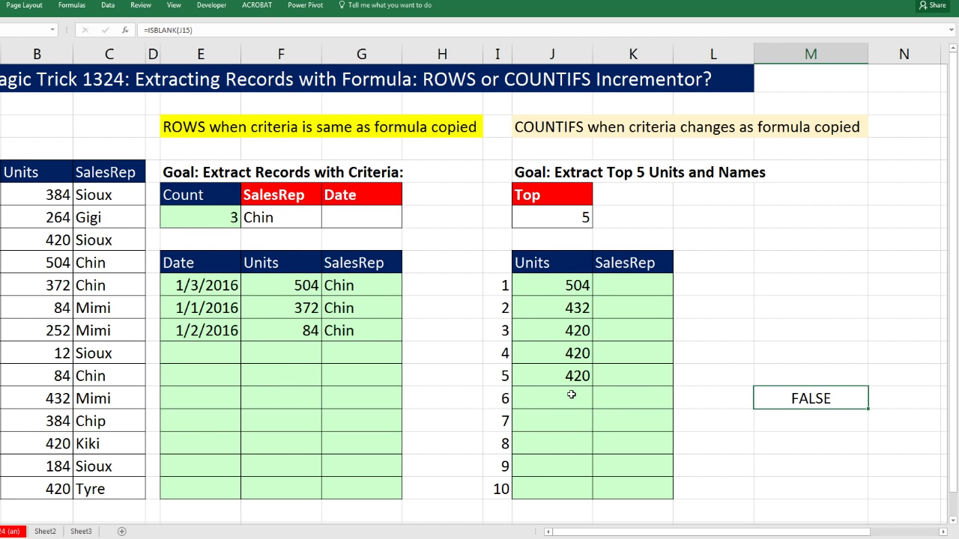
Step: Test whether J15 holds text by replacing the M15 formula with =ISTEXT(J15), and clear M15 after checking it
{"action": "type", "text": "=i"}
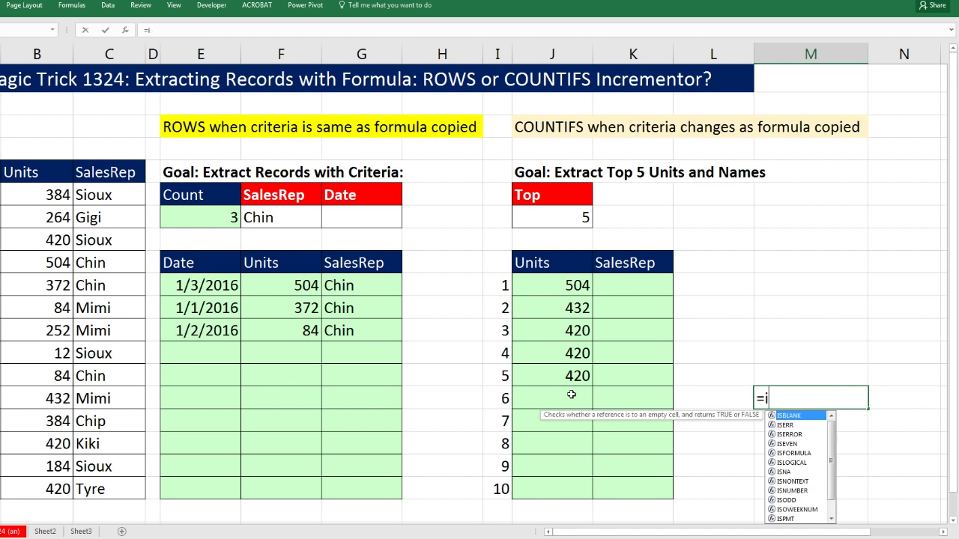
{"action": "type", "text": "ste"}
{"action": "key", "text": "Tab"}
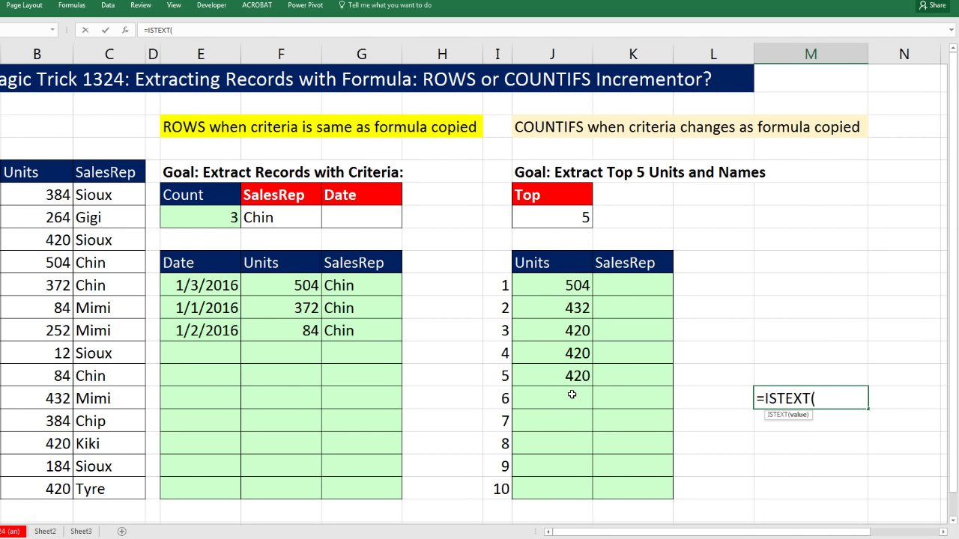
{"action": "left_click", "coordinate": [557, 392]}
{"action": "key", "text": "ctrl+Return"}
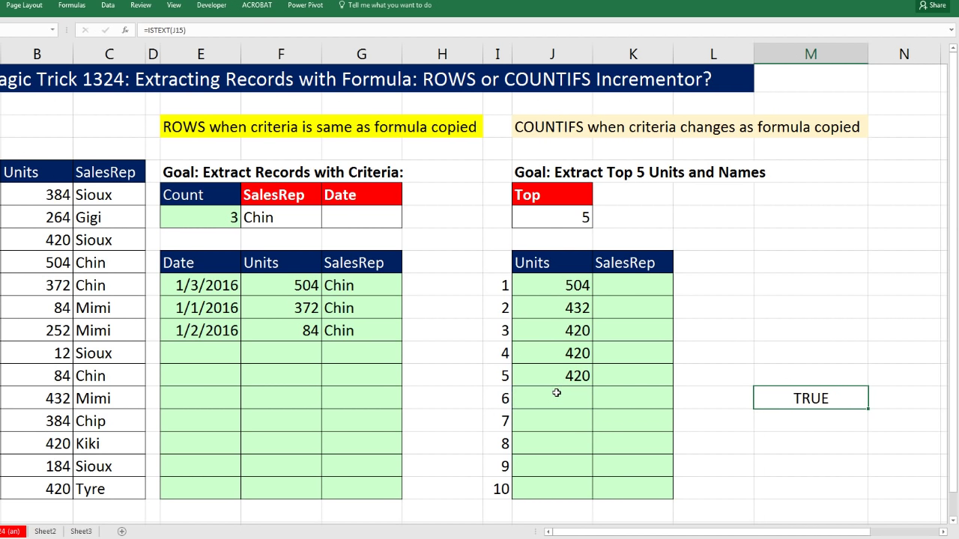
{"action": "key", "text": "Delete"}
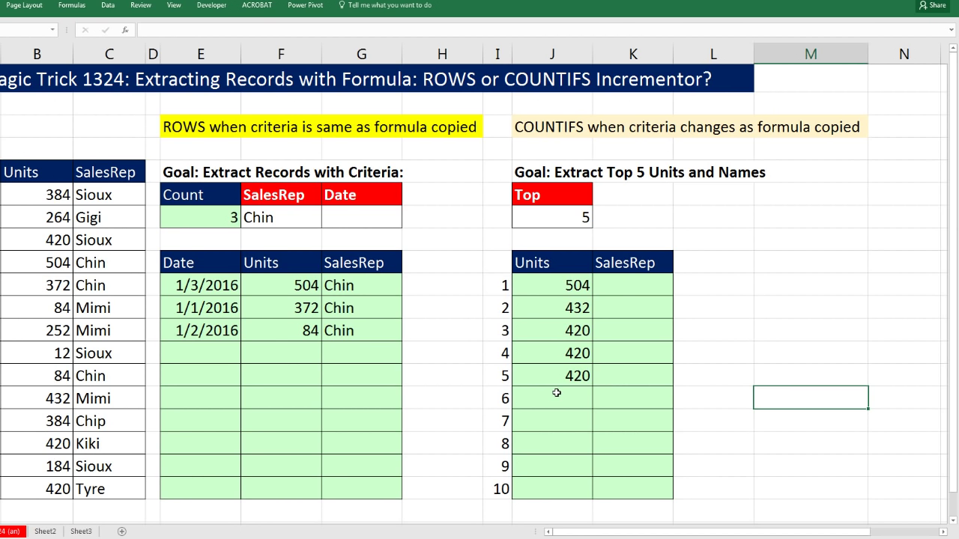
Step: Start an INDEX formula in K10 with the absolute SalesRep range $C$6:$C$19 as its array
{"action": "left_click", "coordinate": [613, 284]}
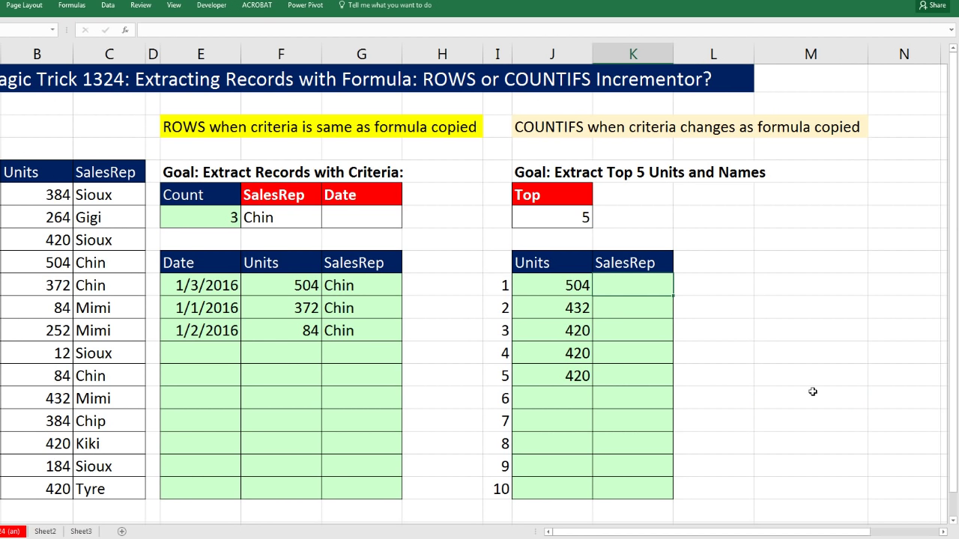
{"action": "type", "text": "=INDEX("}
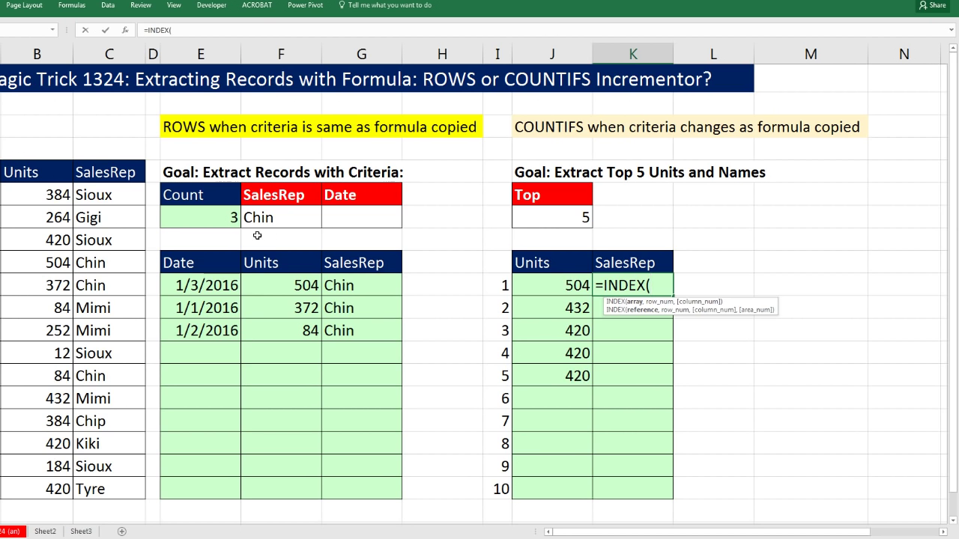
{"action": "left_click", "coordinate": [105, 200]}
{"action": "left_click_drag", "start_coordinate": [98, 229], "coordinate": [109, 492]}
{"action": "key", "text": "F4"}
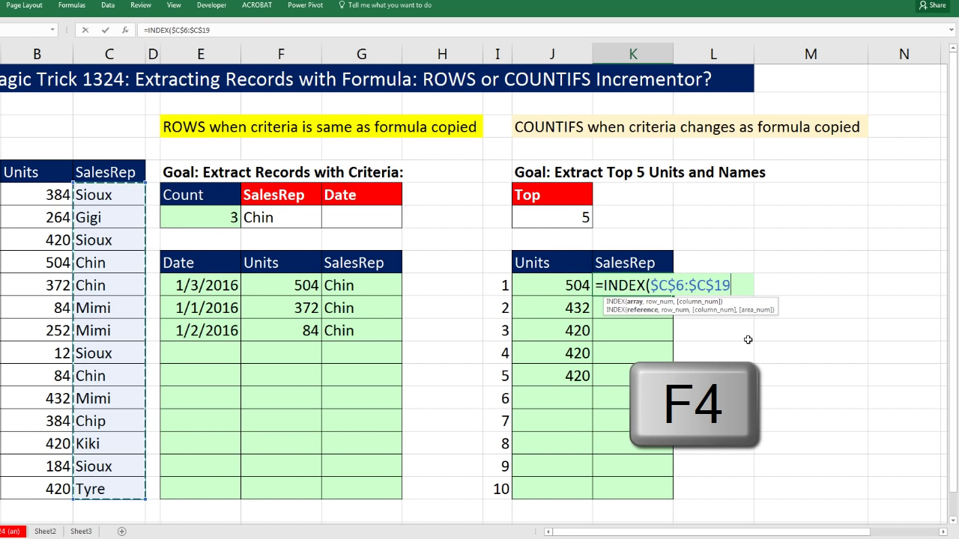
Step: Complete the K10 formula as =INDEX($C$6:$C$19,MATCH(J10,$B$6:$B$19,0)) and copy it down to K19
{"action": "type", "text": ",mat"}
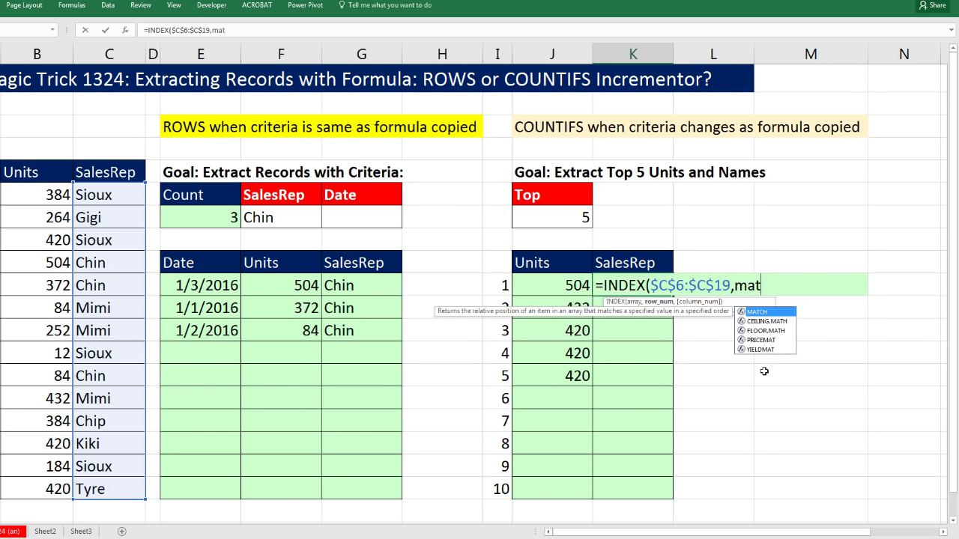
{"action": "key", "text": "Tab"}
{"action": "left_click", "coordinate": [567, 286]}
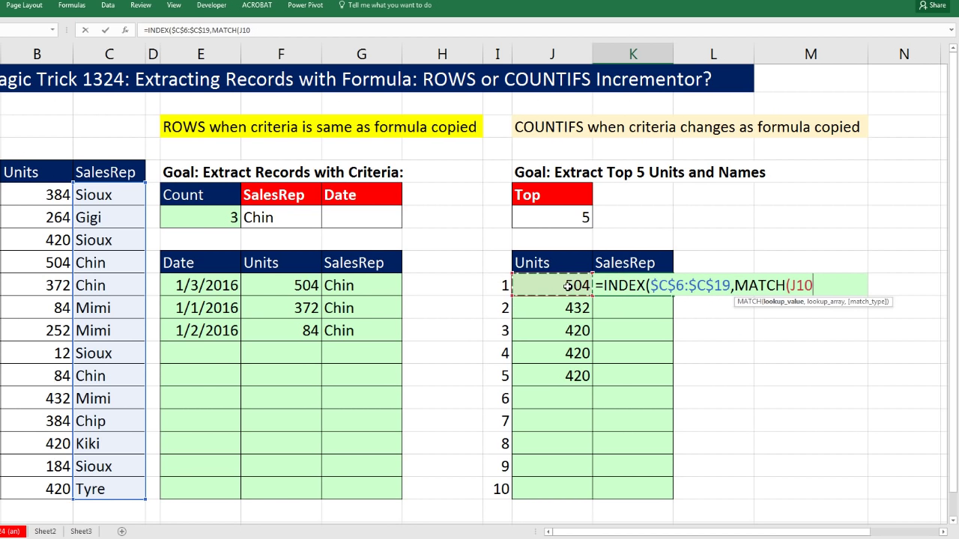
{"action": "type", "text": ","}
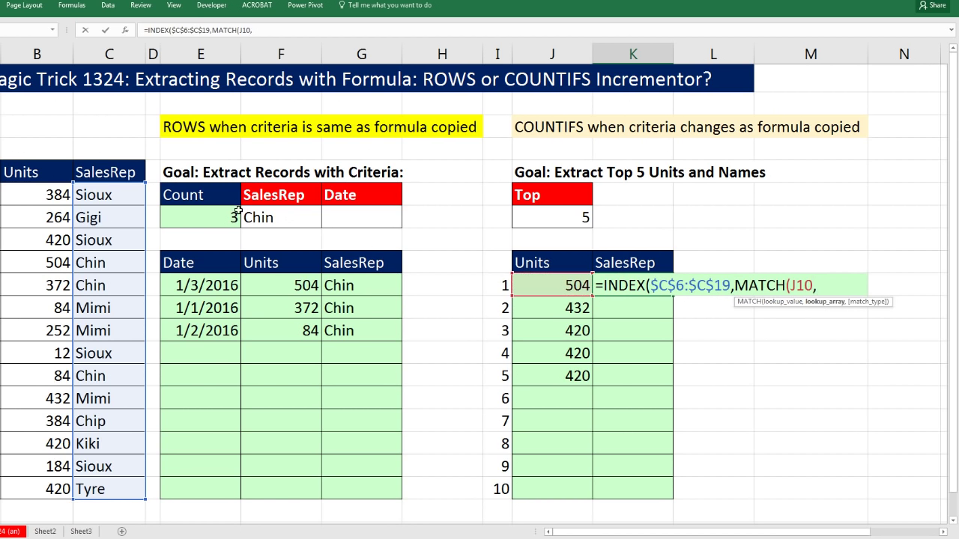
{"action": "left_click_drag", "start_coordinate": [52, 196], "coordinate": [48, 490]}
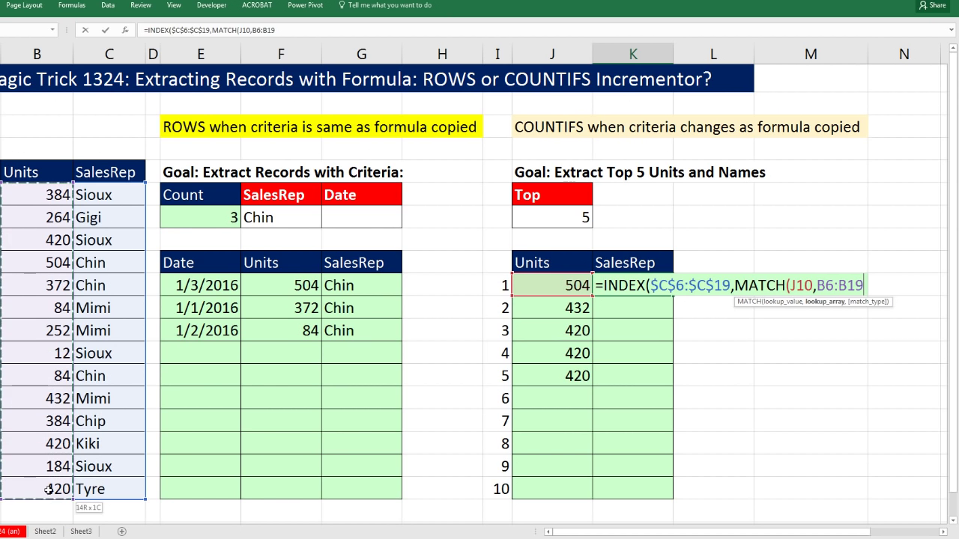
{"action": "key", "text": "F4"}
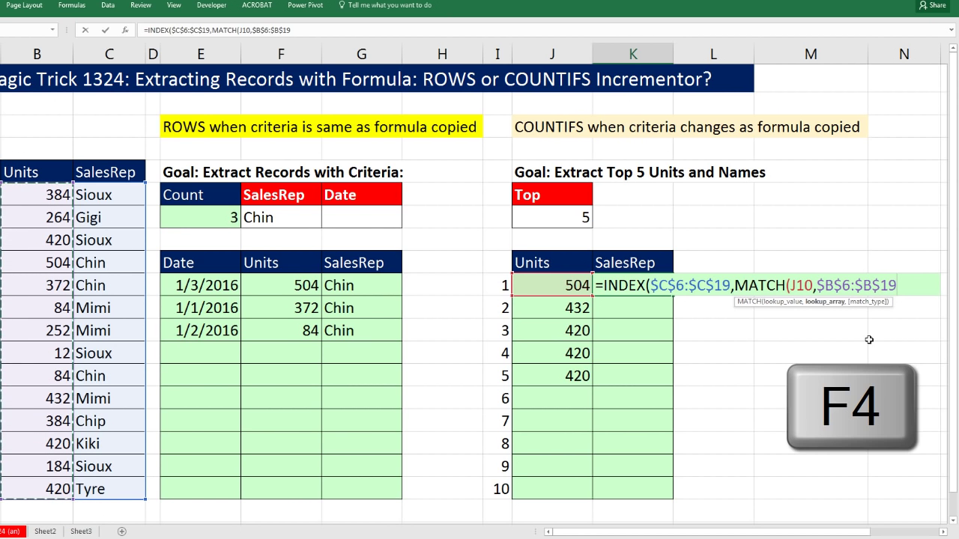
{"action": "type", "text": ",0"}
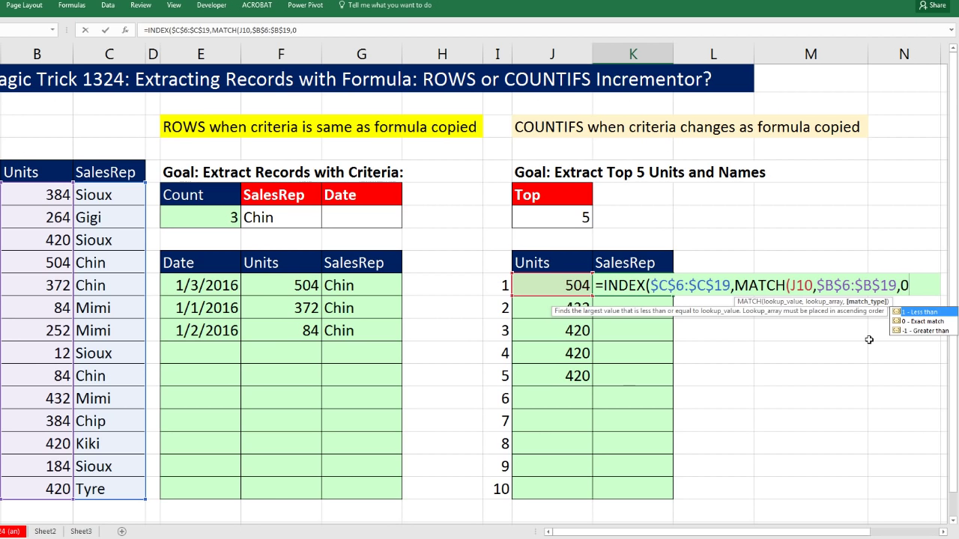
{"action": "type", "text": ")"}
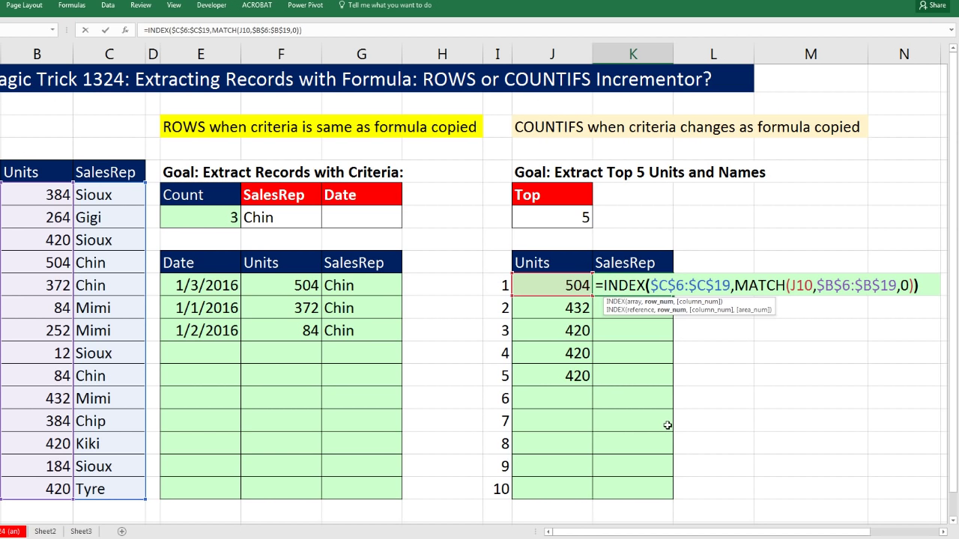
{"action": "key", "text": "ctrl+Return"}
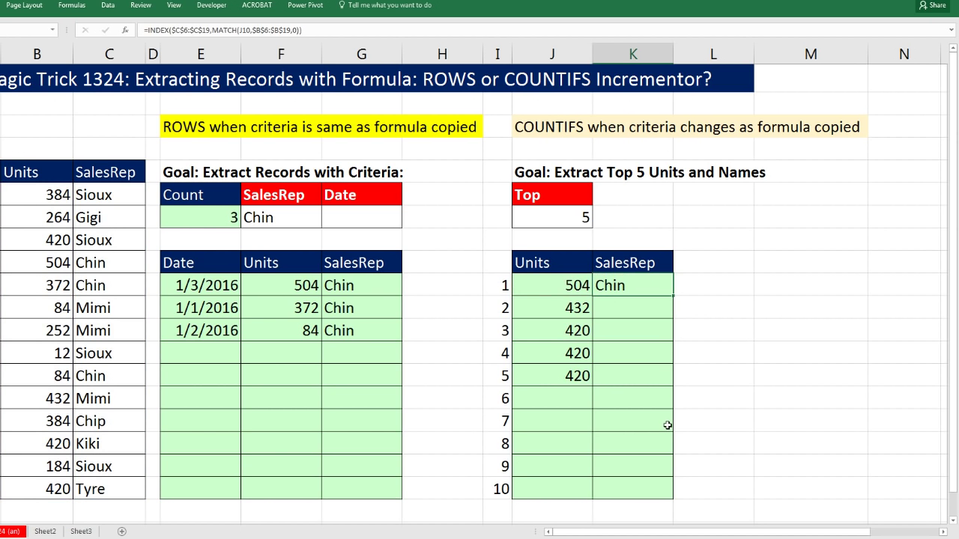
{"action": "double_click", "coordinate": [673, 296]}
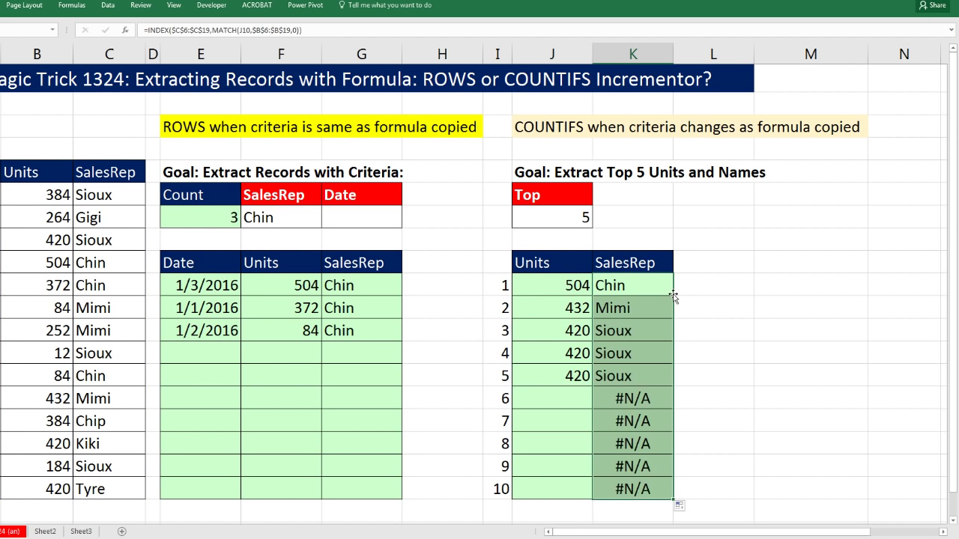
Step: Compare the names in K12:K14 with the source records that have 420 units, and review the MATCH lookup in K10
{"action": "left_click_drag", "start_coordinate": [634, 325], "coordinate": [635, 376]}
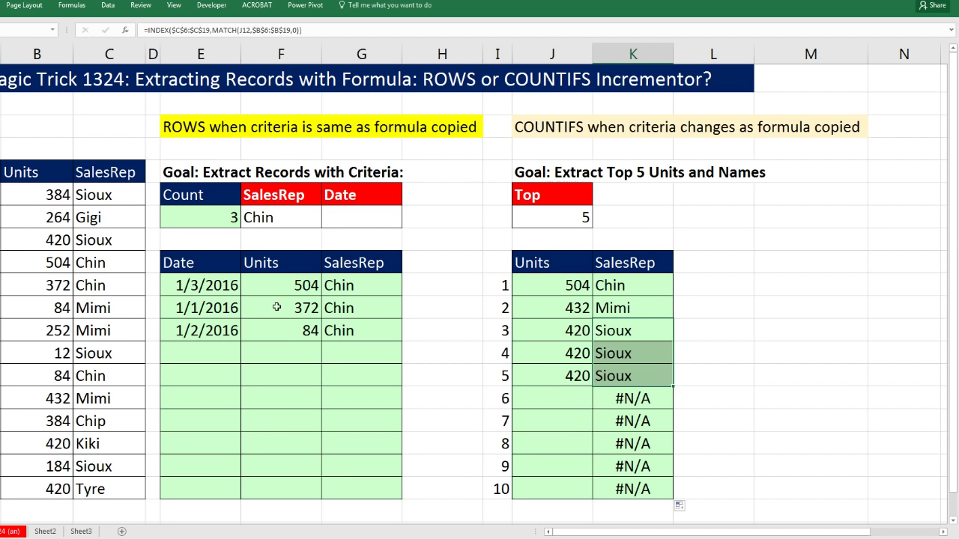
{"action": "left_click", "coordinate": [80, 239]}
{"action": "left_click_drag", "start_coordinate": [36, 448], "coordinate": [100, 448], "text": "ctrl"}
{"action": "left_click_drag", "start_coordinate": [46, 490], "coordinate": [109, 490], "text": "ctrl"}
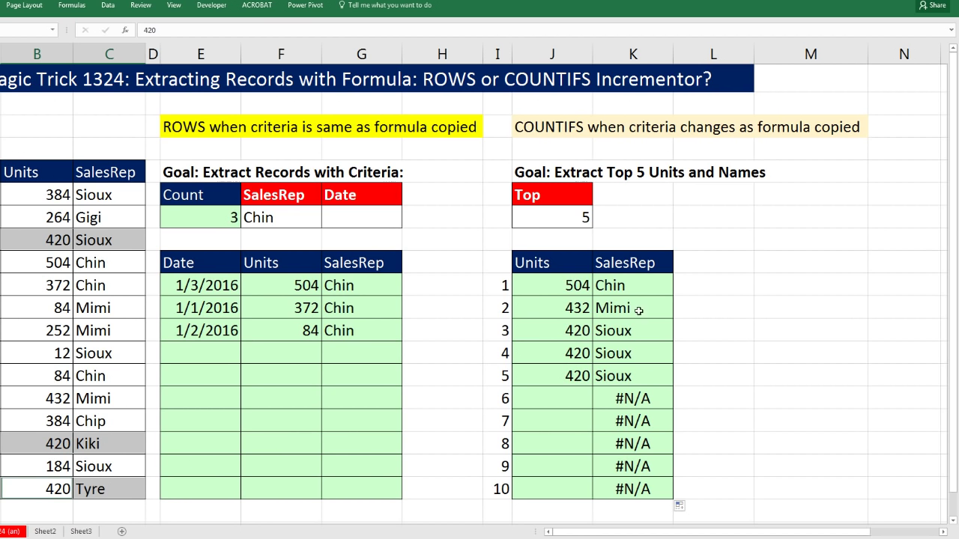
{"action": "double_click", "coordinate": [610, 289]}
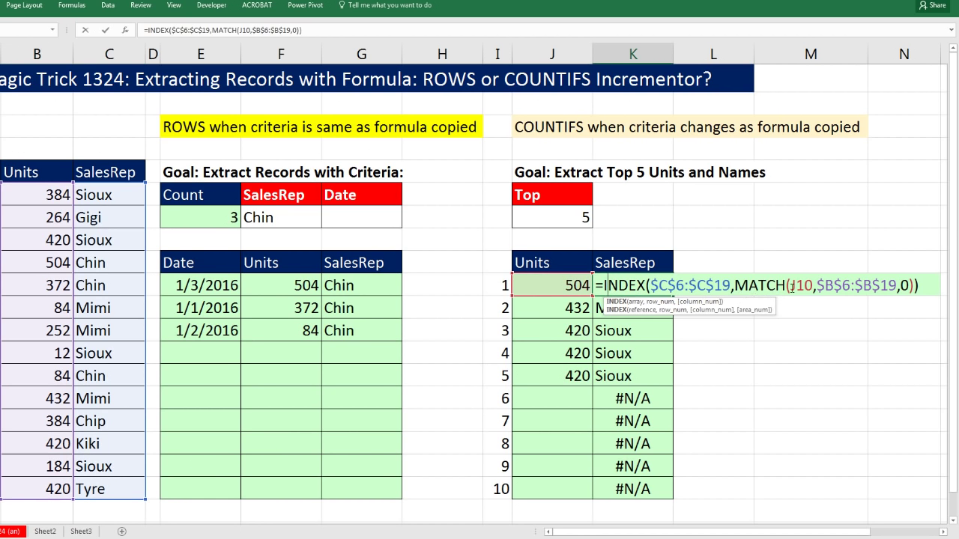
{"action": "key", "text": "Escape"}
{"action": "left_click", "coordinate": [581, 332]}
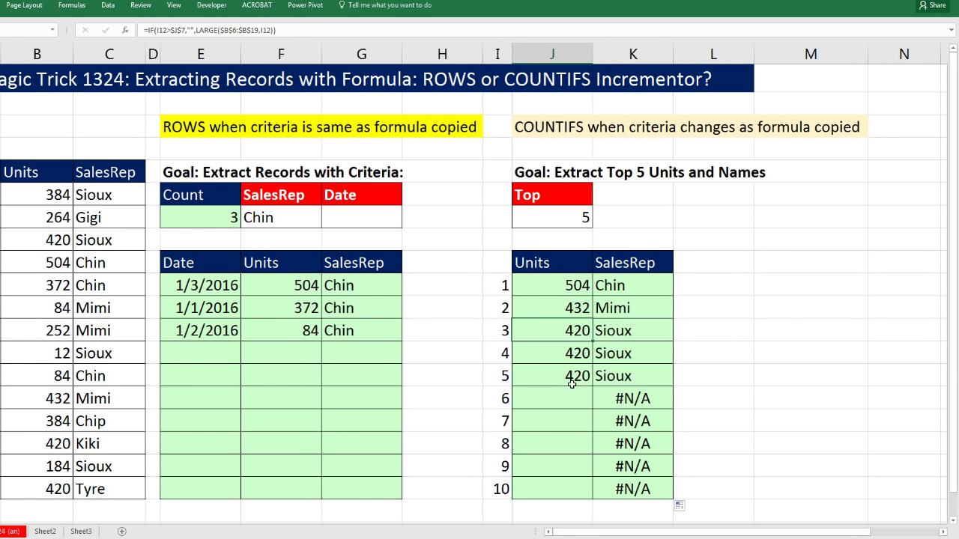
Step: Replace the MATCH part of the K10 formula with AGGREGATE(15,6,(ROW($A$6:$A$19)-ROW($A$5))/ copied from the E10 formula
{"action": "double_click", "coordinate": [215, 286]}
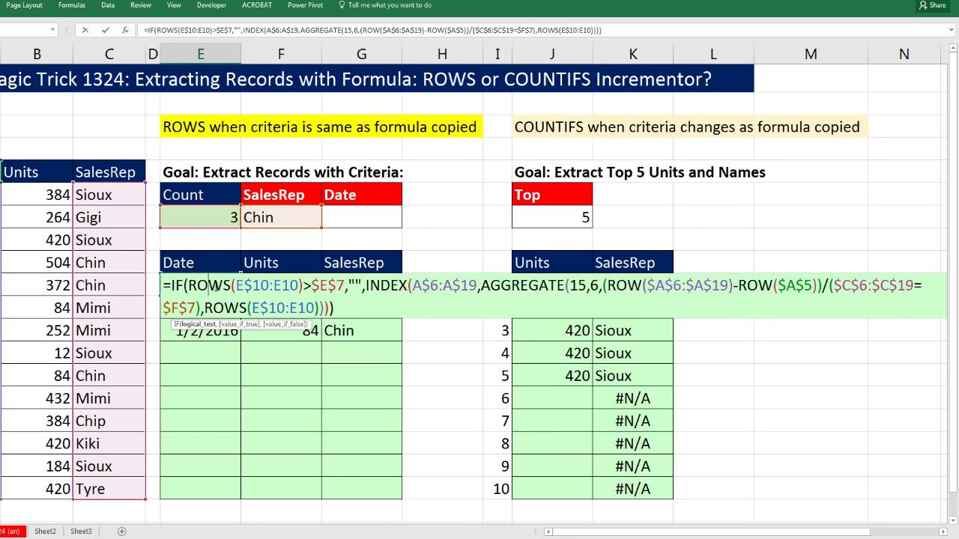
{"action": "left_click", "coordinate": [481, 286]}
{"action": "left_click_drag", "start_coordinate": [482, 287], "coordinate": [829, 292]}
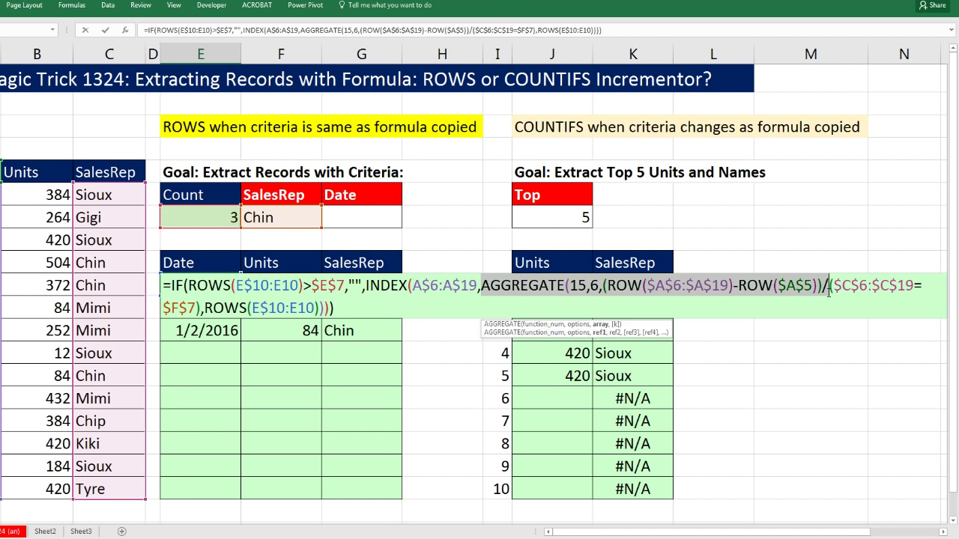
{"action": "key", "text": "ctrl+c"}
{"action": "key", "text": "Escape"}
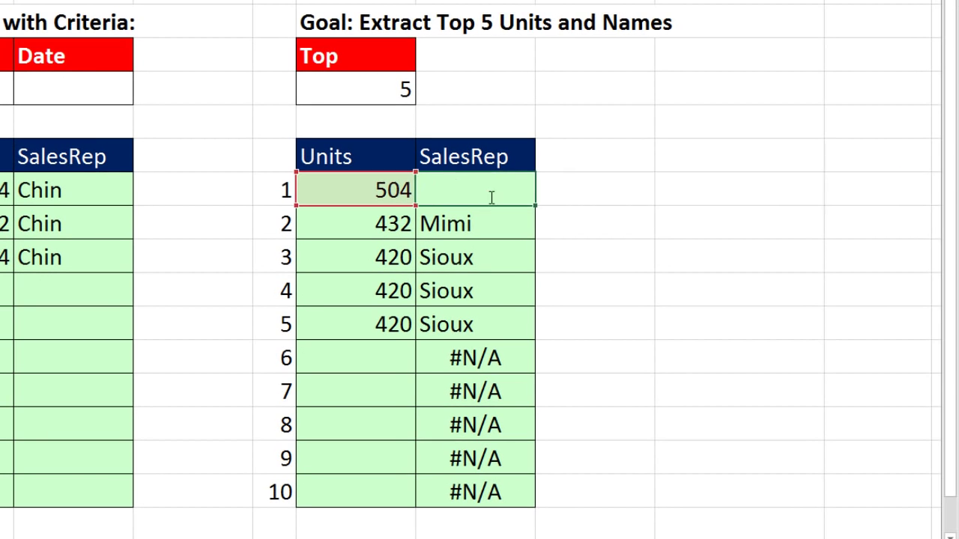
{"action": "double_click", "coordinate": [619, 285]}
{"action": "left_click_drag", "start_coordinate": [626, 190], "coordinate": [899, 190]}
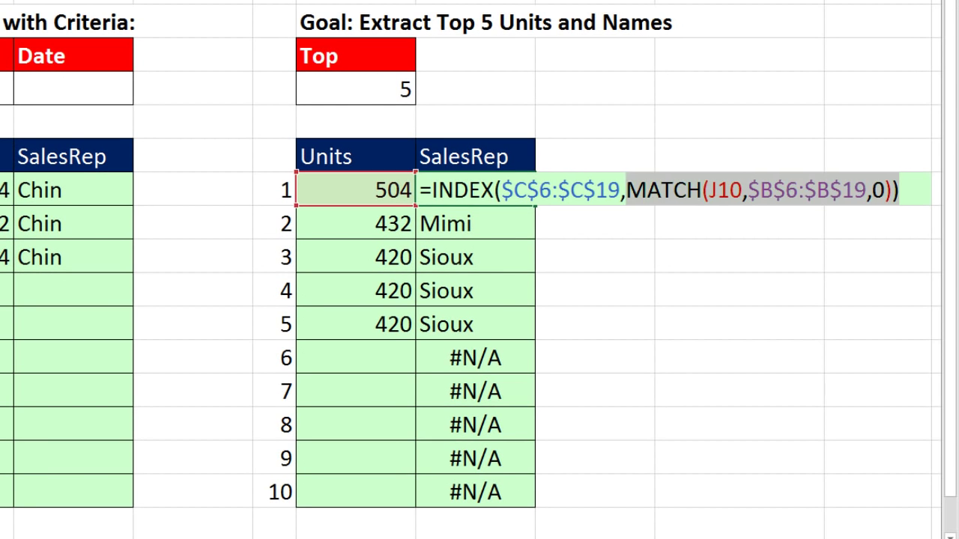
{"action": "key", "text": "ctrl+v"}
{"action": "key", "text": "ctrl+v"}
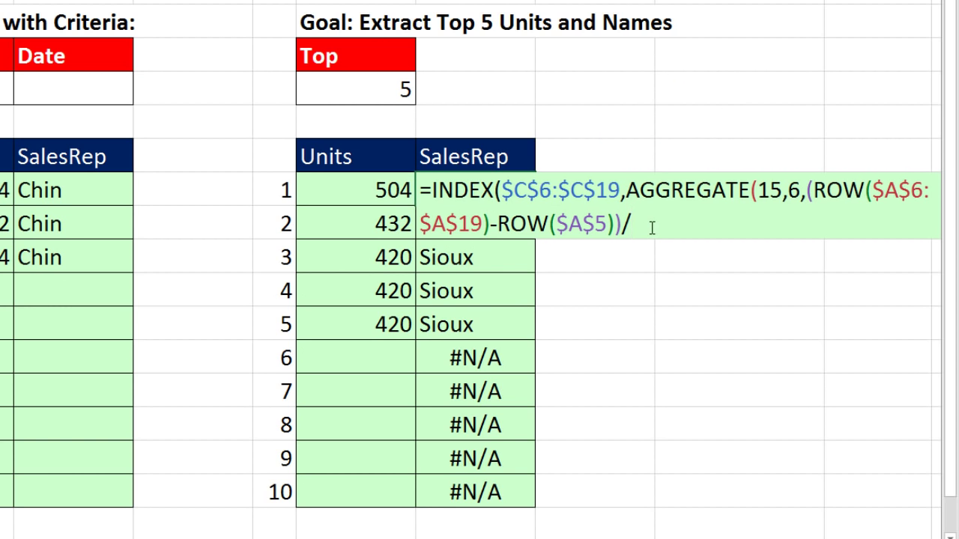
Step: Add the divisor ($B$6:$B$19=J10) to the AGGREGATE array argument in K10
{"action": "type", "text": "("}
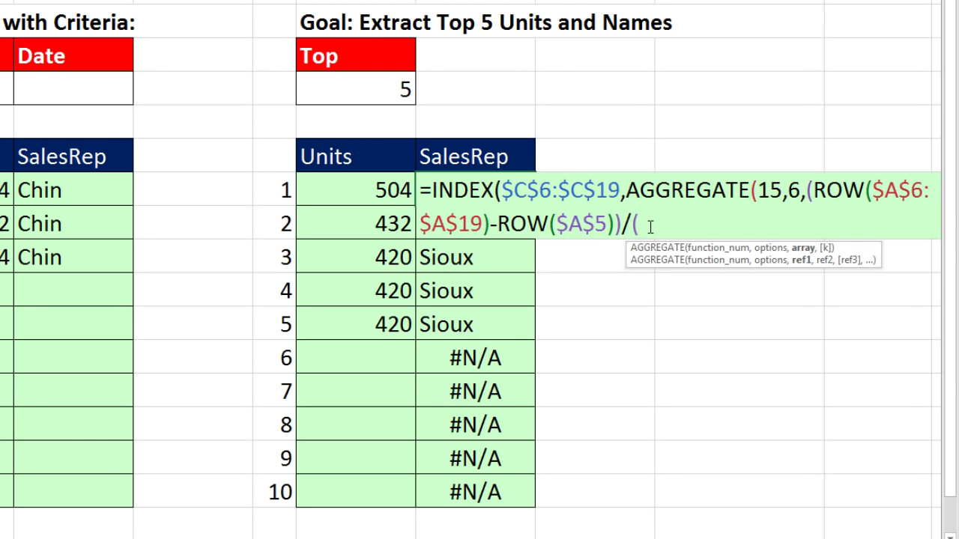
{"action": "left_click_drag", "start_coordinate": [4, 190], "coordinate": [4, 493]}
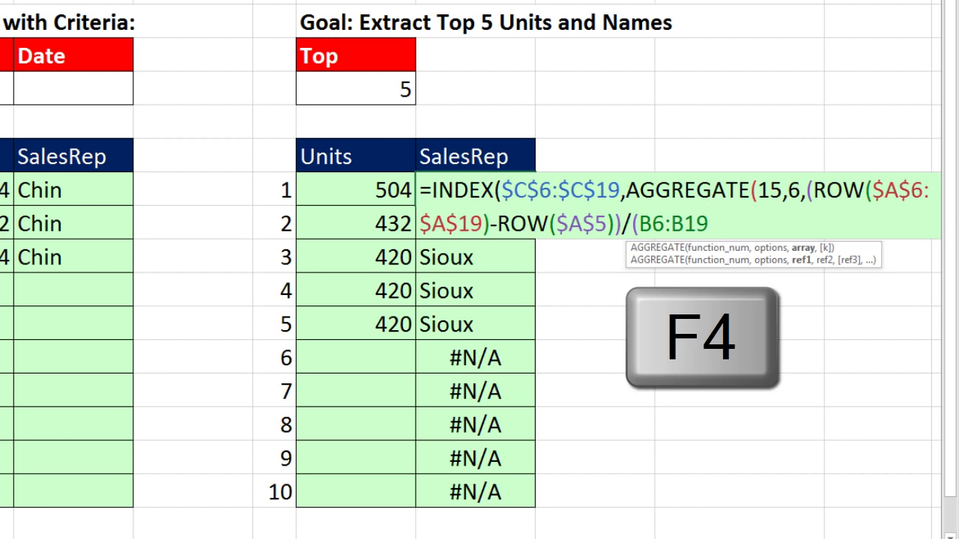
{"action": "key", "text": "F4"}
{"action": "type", "text": "="}
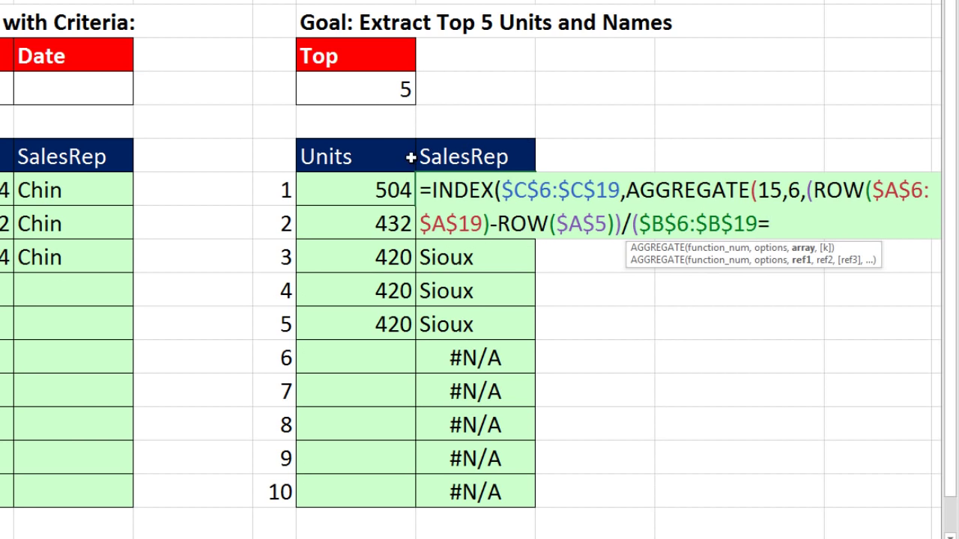
{"action": "left_click", "coordinate": [378, 191]}
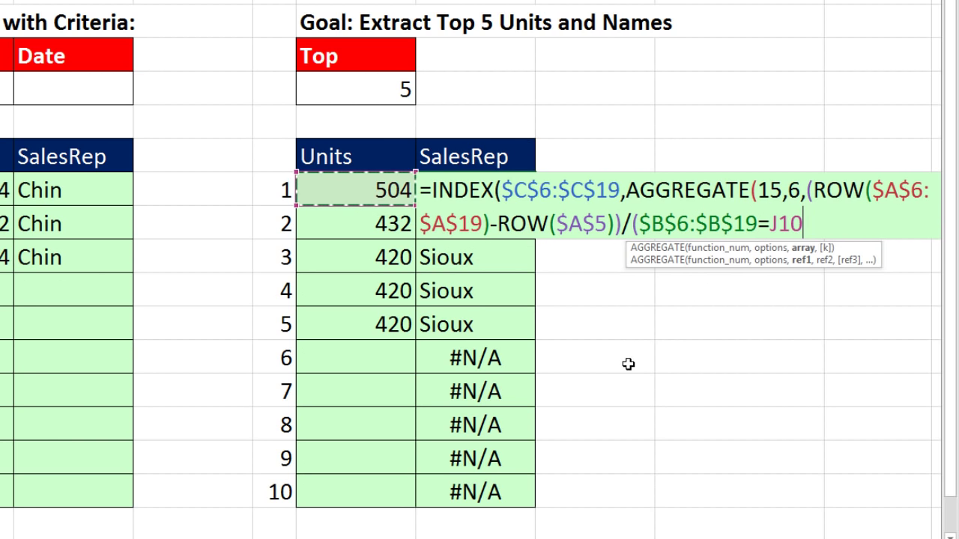
{"action": "type", "text": ")"}
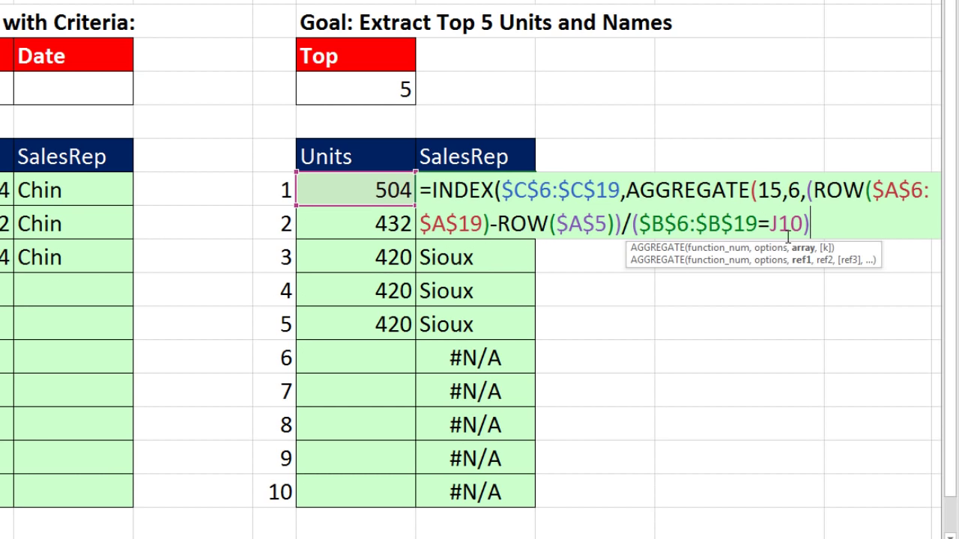
Step: Finish the K10 formula with I10 as the AGGREGATE k argument and copy it down to K19
{"action": "type", "text": ","}
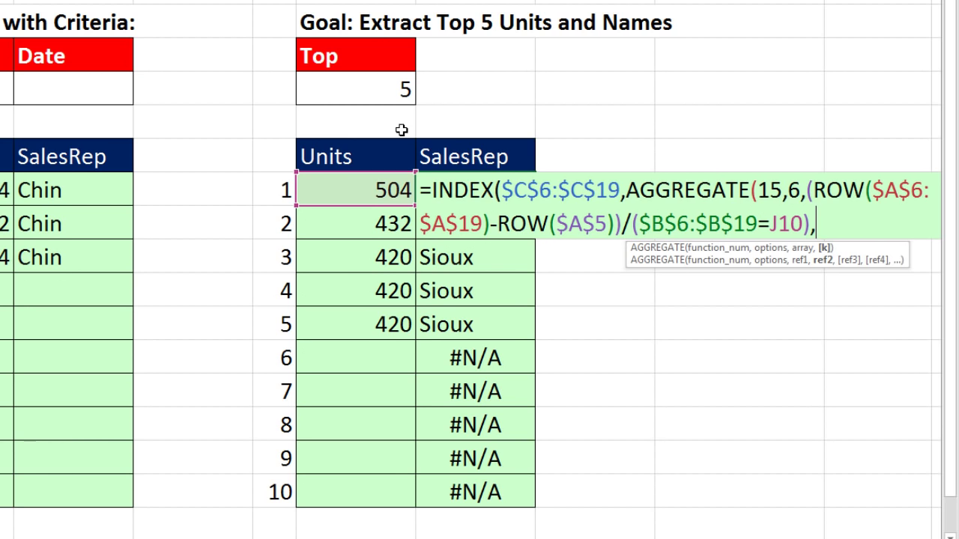
{"action": "left_click", "coordinate": [259, 186]}
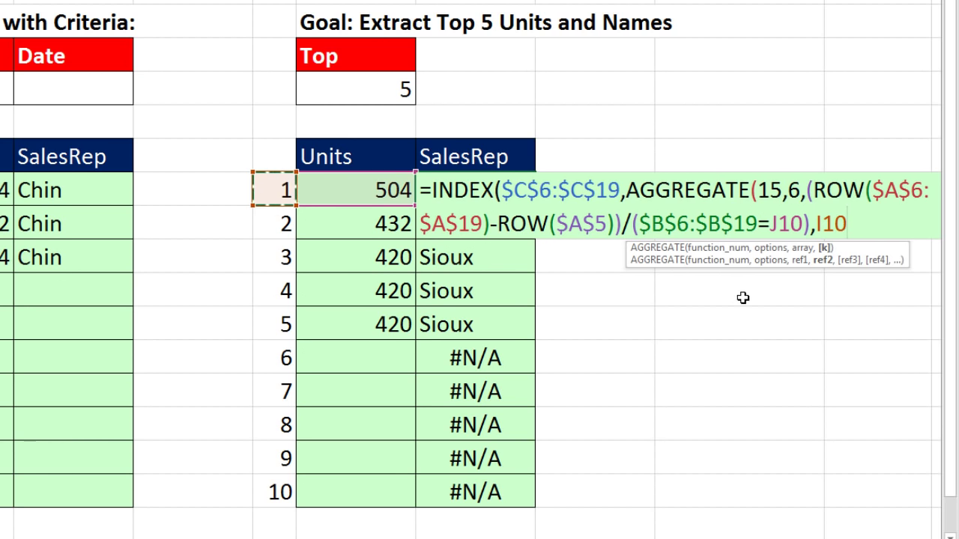
{"action": "type", "text": ")"}
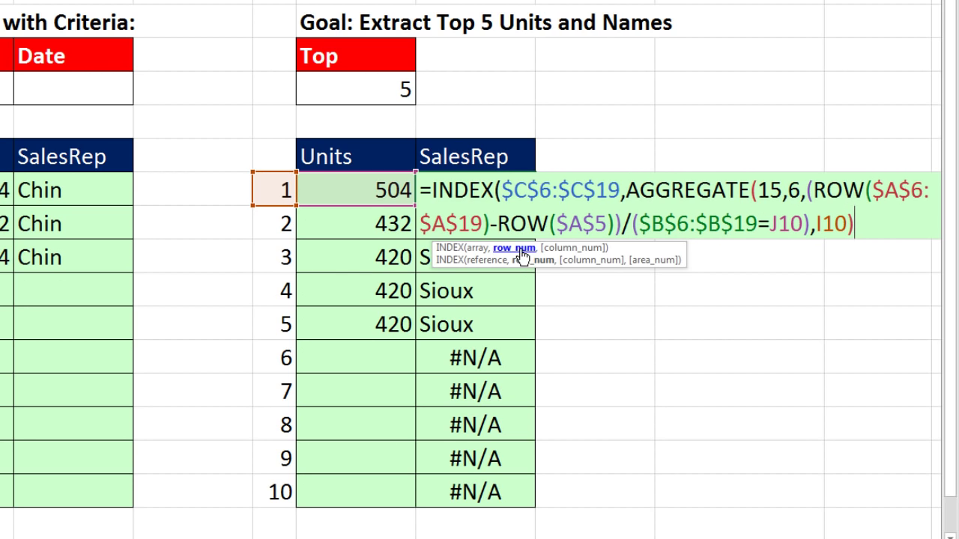
{"action": "type", "text": ")"}
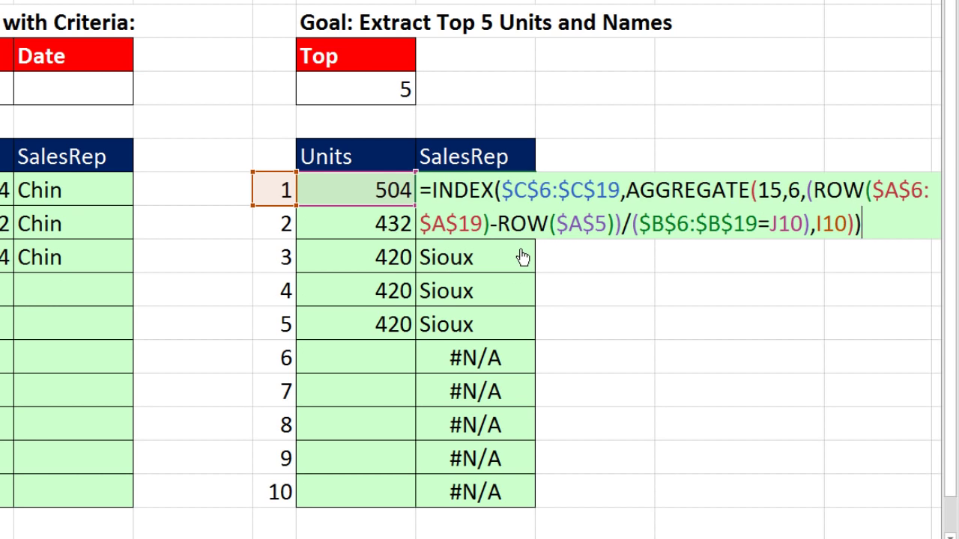
{"action": "key", "text": "ctrl+Return"}
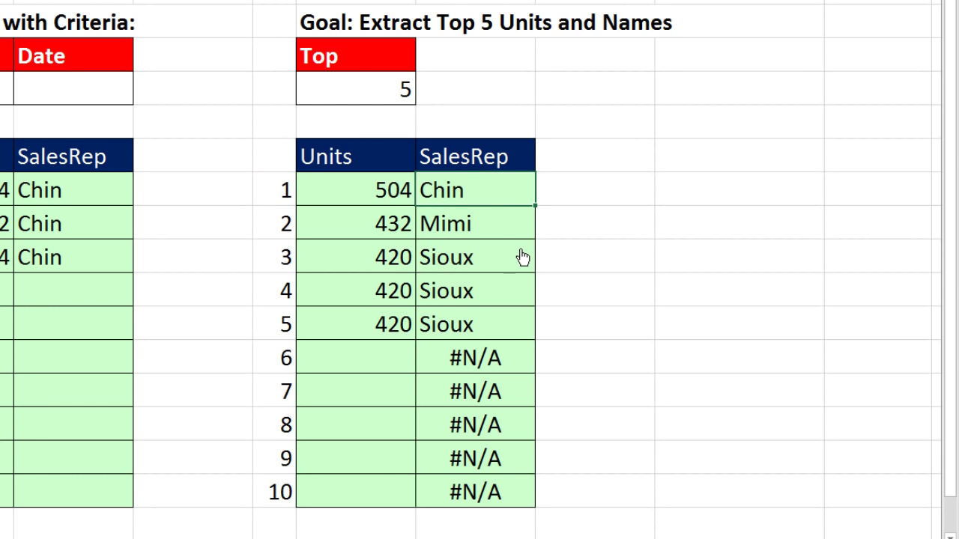
{"action": "double_click", "coordinate": [536, 204]}
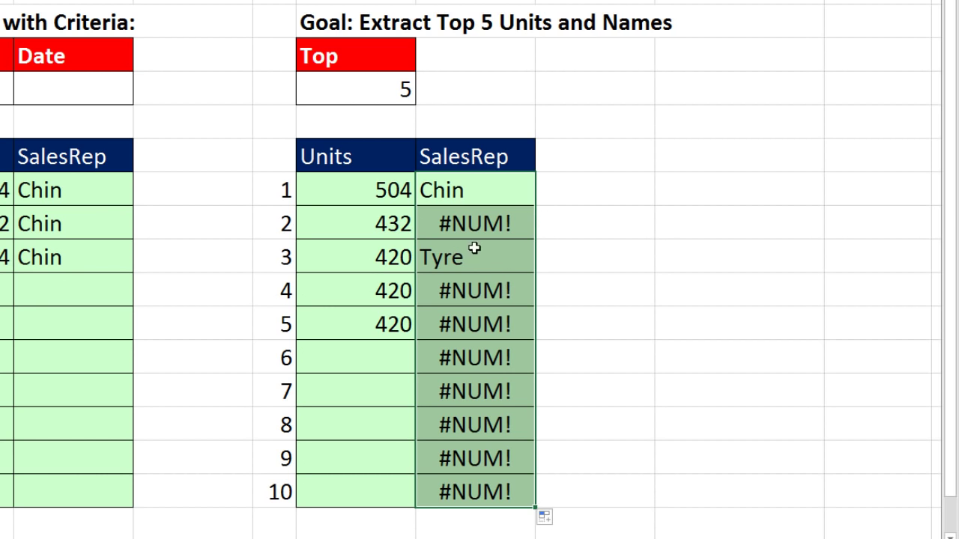
Step: Remove k from the K10 formula, evaluate the AGGREGATE array argument to inspect its values, then discard the edit and select K12
{"action": "left_click", "coordinate": [438, 198]}
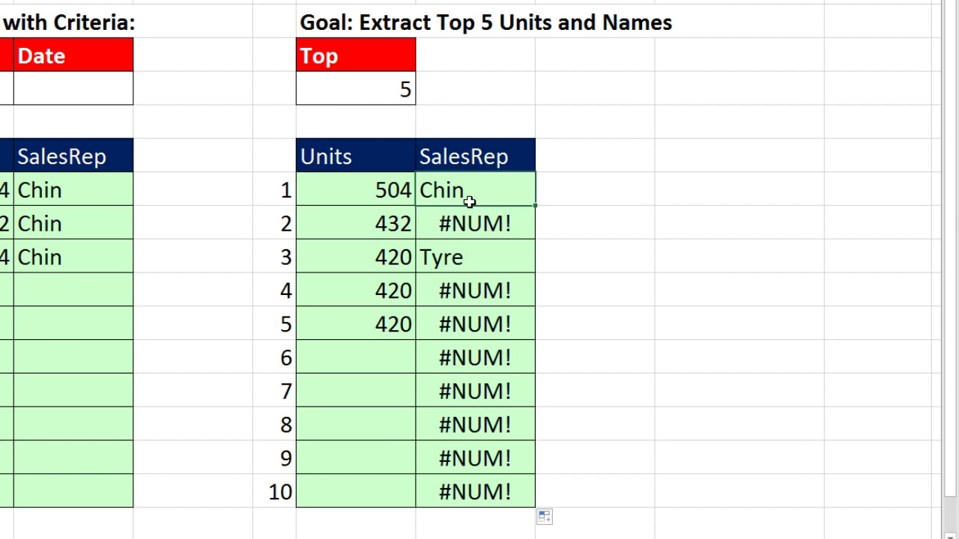
{"action": "key", "text": "F2"}
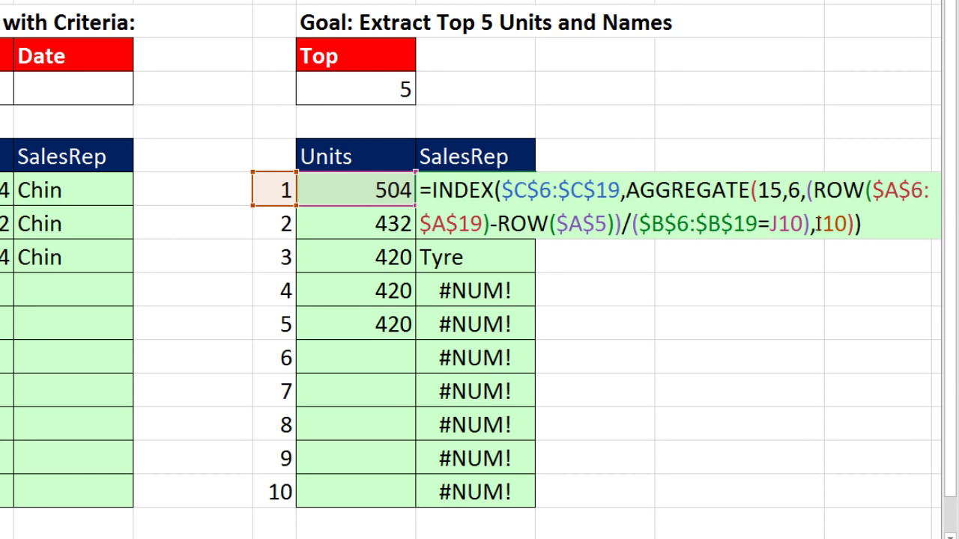
{"action": "left_click_drag", "start_coordinate": [817, 223], "coordinate": [937, 223]}
{"action": "key", "text": "Delete"}
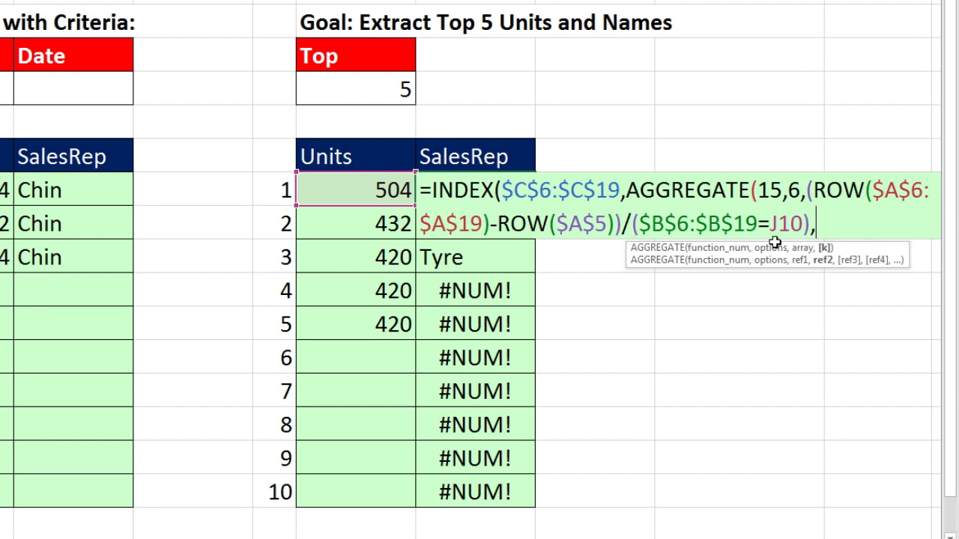
{"action": "left_click", "coordinate": [803, 248]}
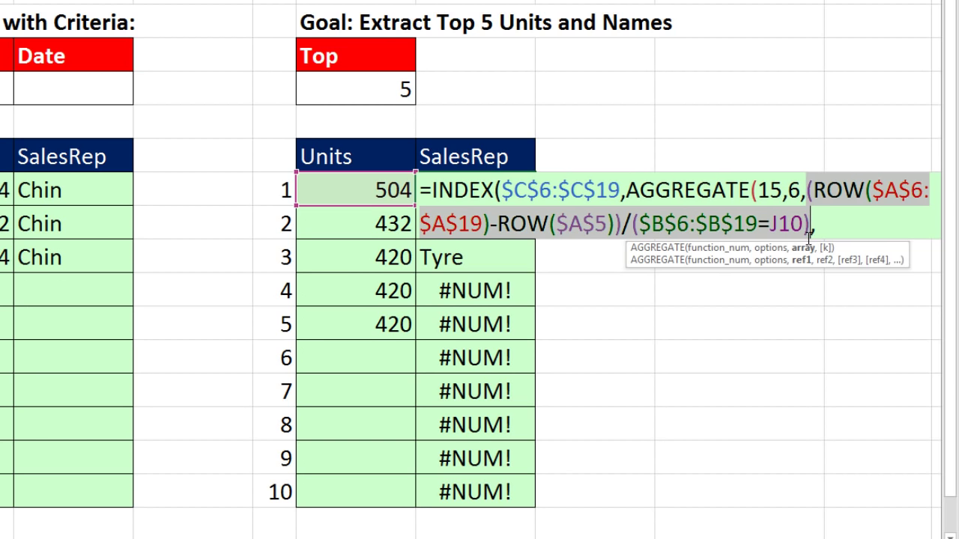
{"action": "key", "text": "F9"}
{"action": "left_click_drag", "start_coordinate": [861, 257], "coordinate": [738, 307]}
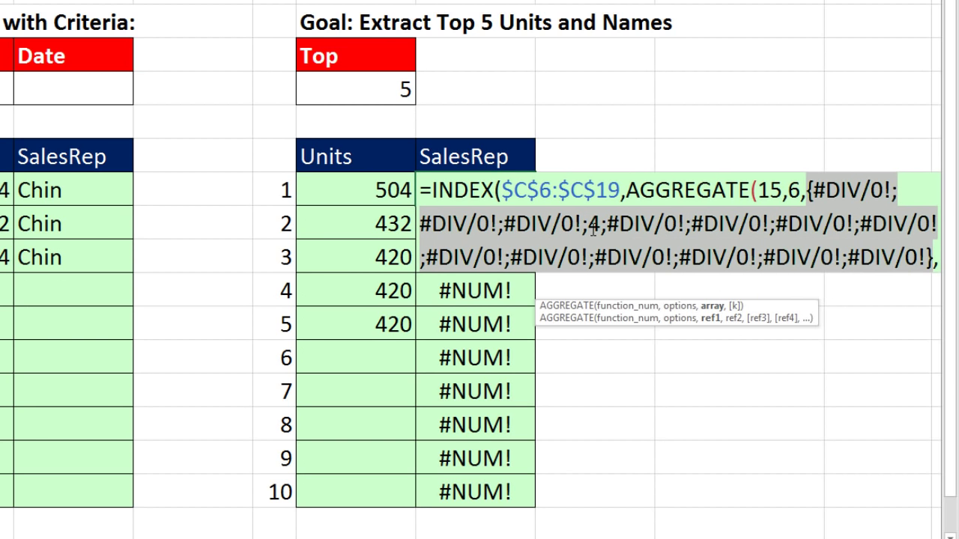
{"action": "key", "text": "Escape"}
{"action": "left_click", "coordinate": [475, 264]}
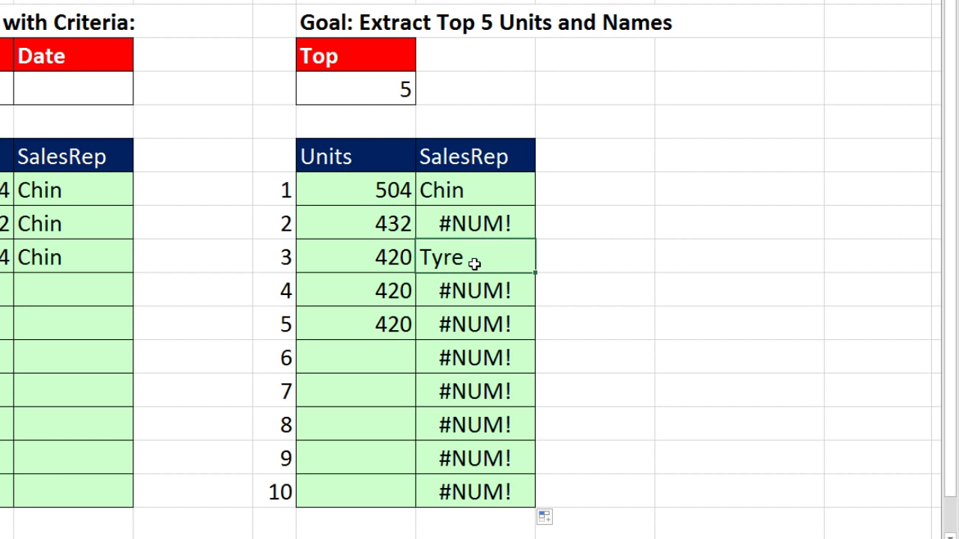
Step: Evaluate the AGGREGATE array argument in the K13 formula to inspect its values, then discard the edit
{"action": "left_click", "coordinate": [484, 291]}
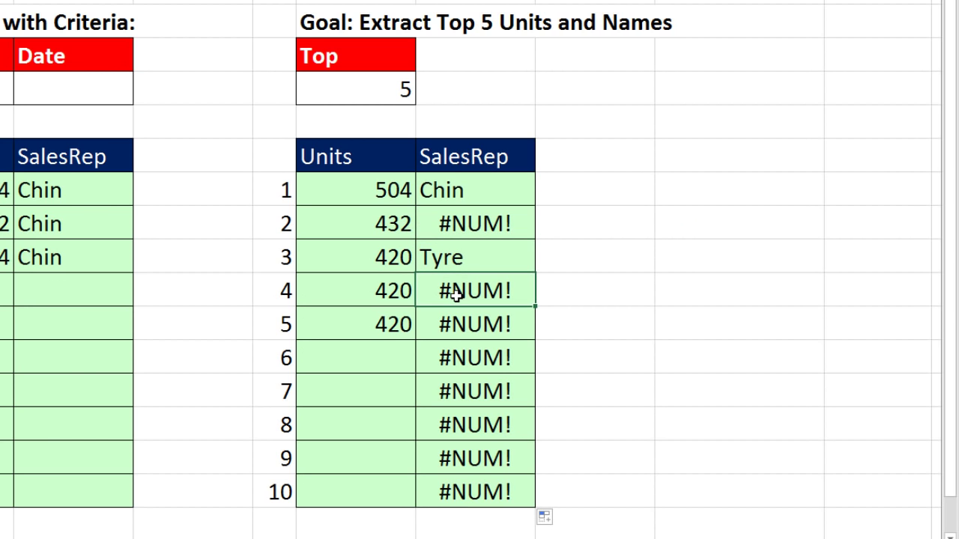
{"action": "key", "text": "F2"}
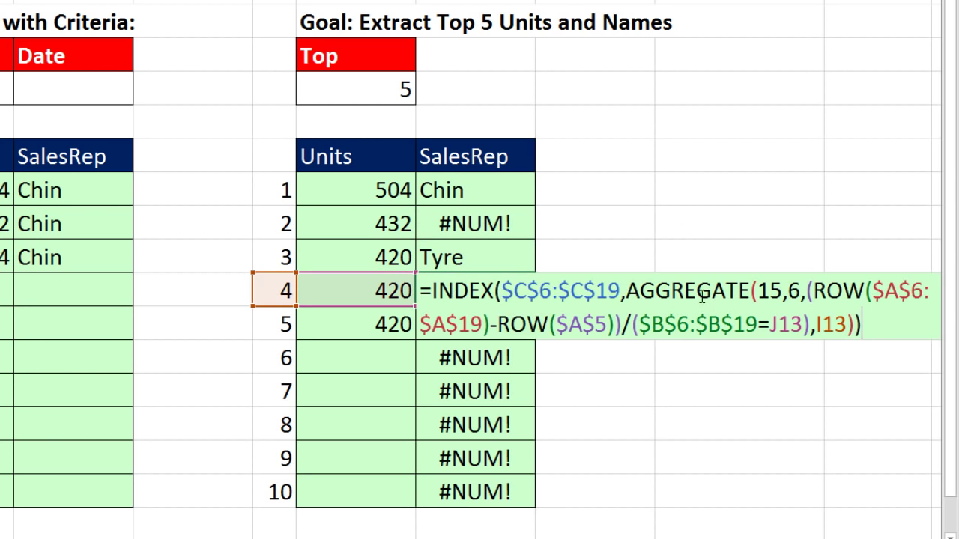
{"action": "left_click", "coordinate": [532, 326]}
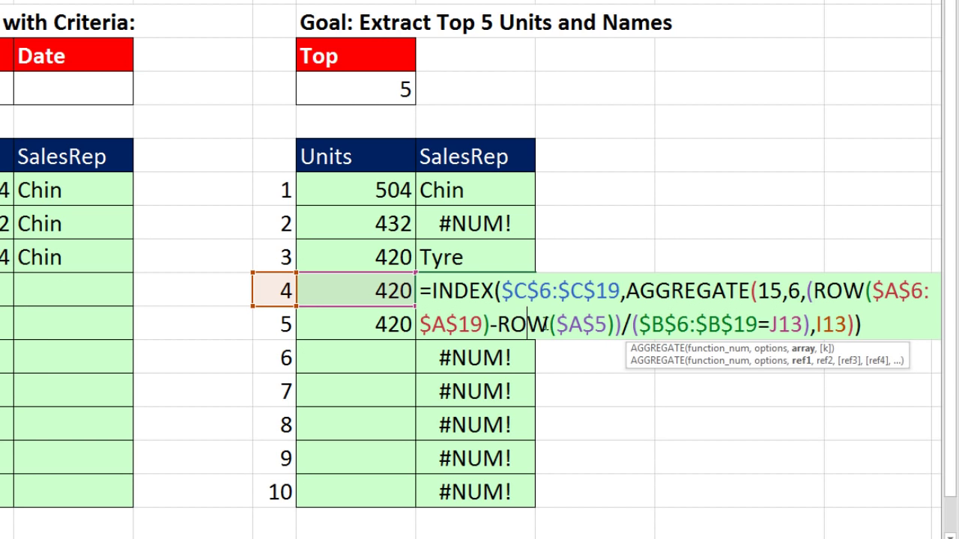
{"action": "left_click", "coordinate": [803, 350]}
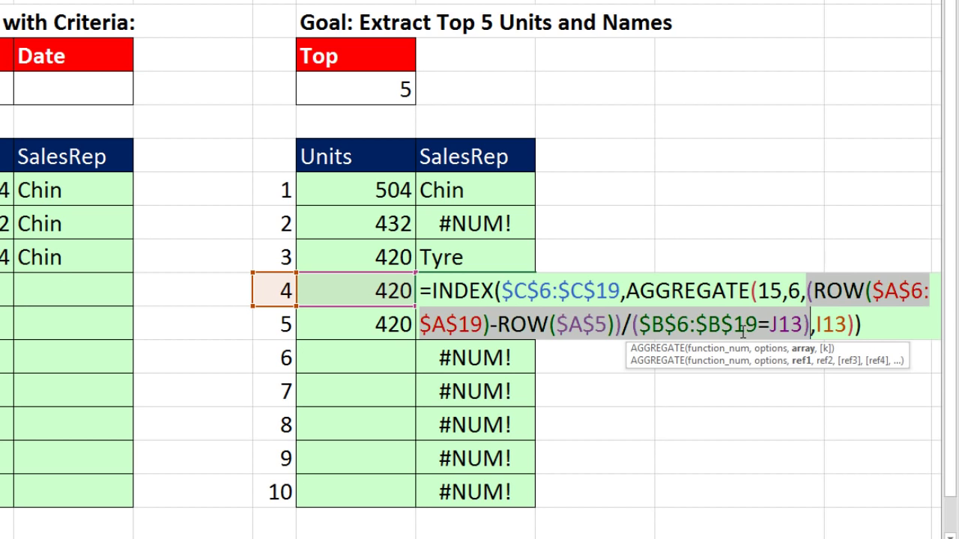
{"action": "key", "text": "F9"}
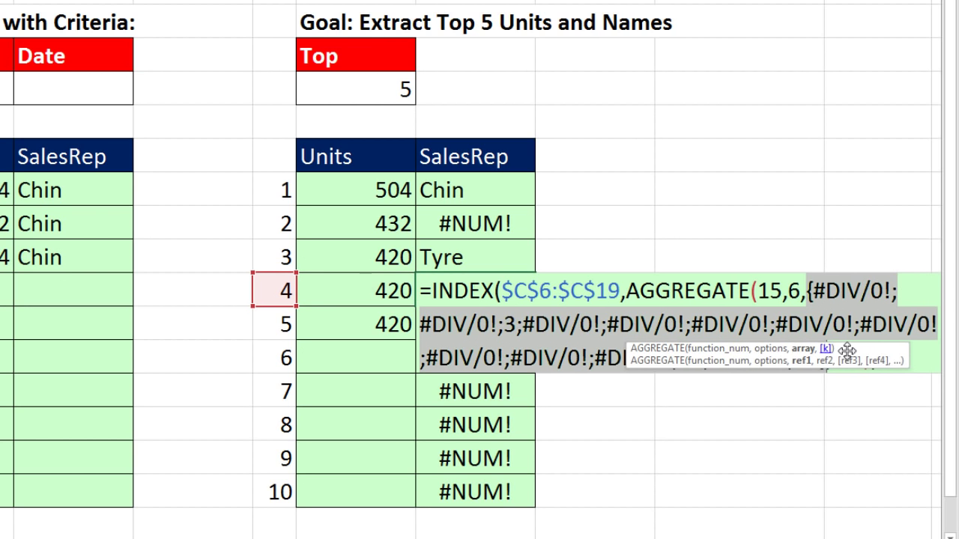
{"action": "left_click_drag", "start_coordinate": [873, 351], "coordinate": [742, 411]}
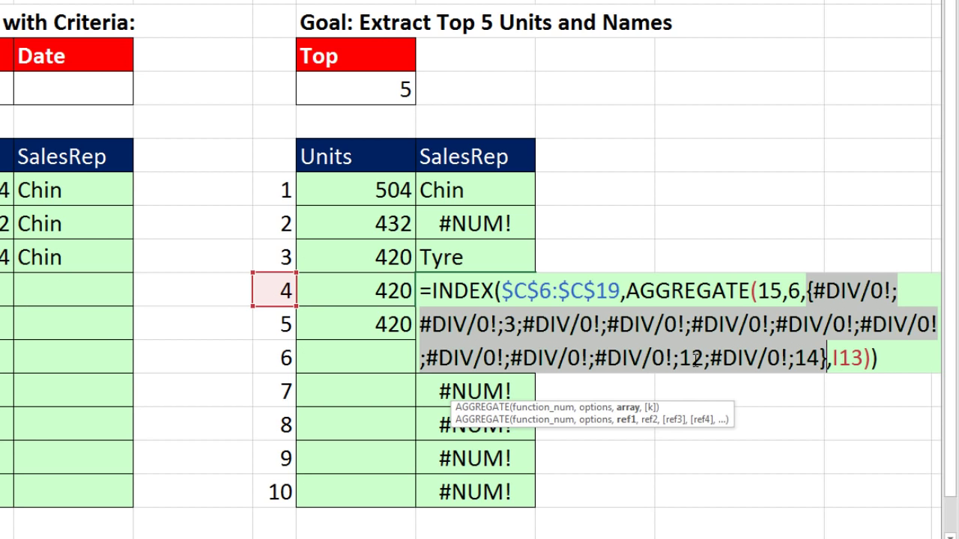
{"action": "key", "text": "Escape"}
{"action": "left_click", "coordinate": [442, 258]}
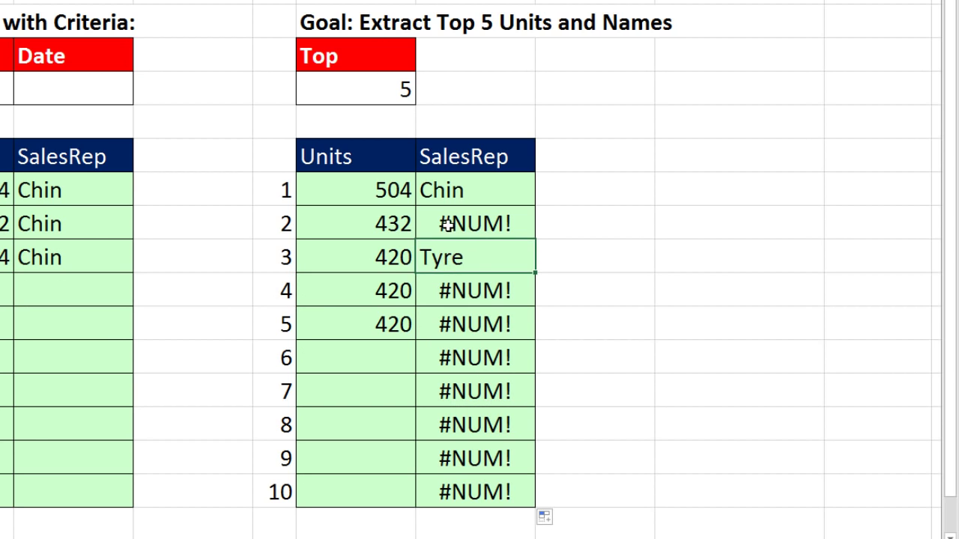
{"action": "left_click", "coordinate": [455, 290]}
{"action": "left_click", "coordinate": [449, 320]}
{"action": "left_click", "coordinate": [445, 180]}
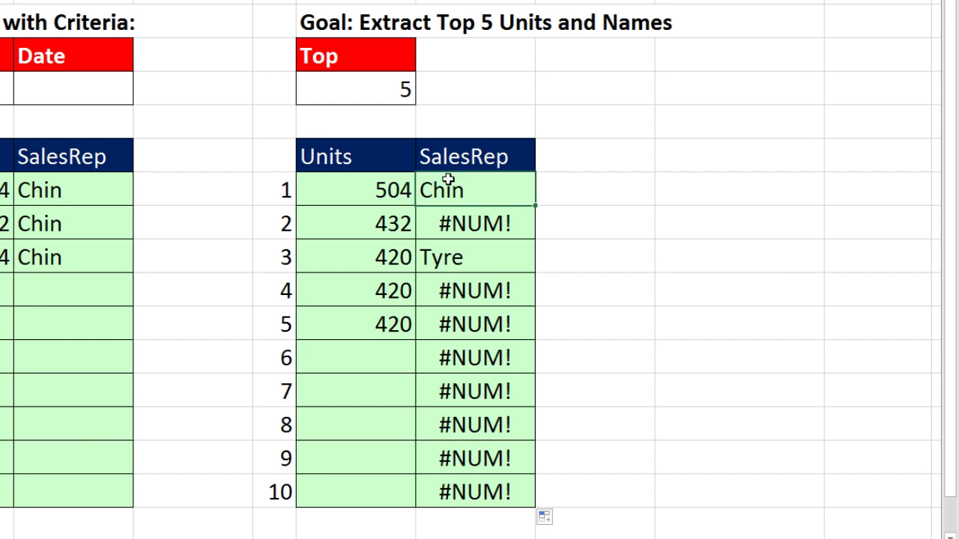
{"action": "left_click", "coordinate": [446, 229]}
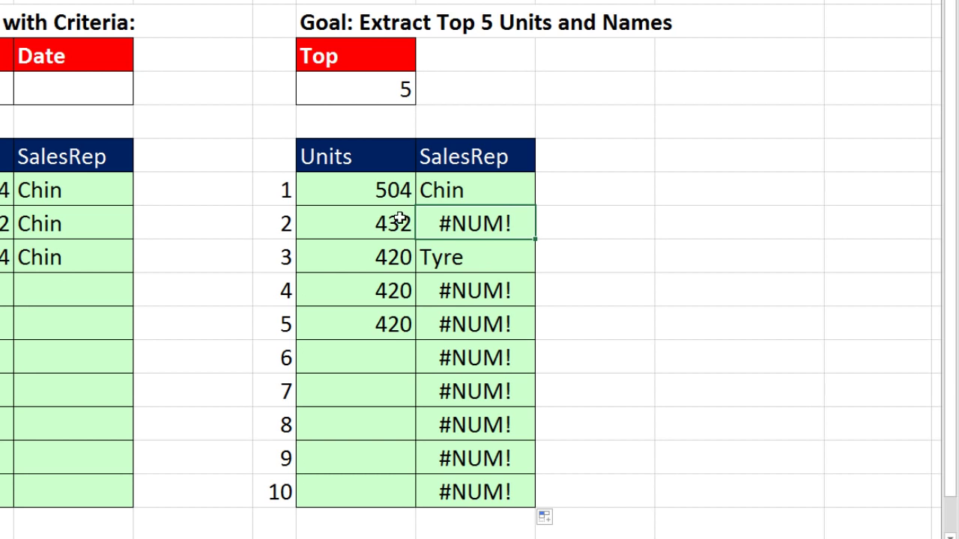
Step: Replace the I10 k argument in the K10 formula's AGGREGATE with the opening of a COUNTIFS function
{"action": "double_click", "coordinate": [437, 193]}
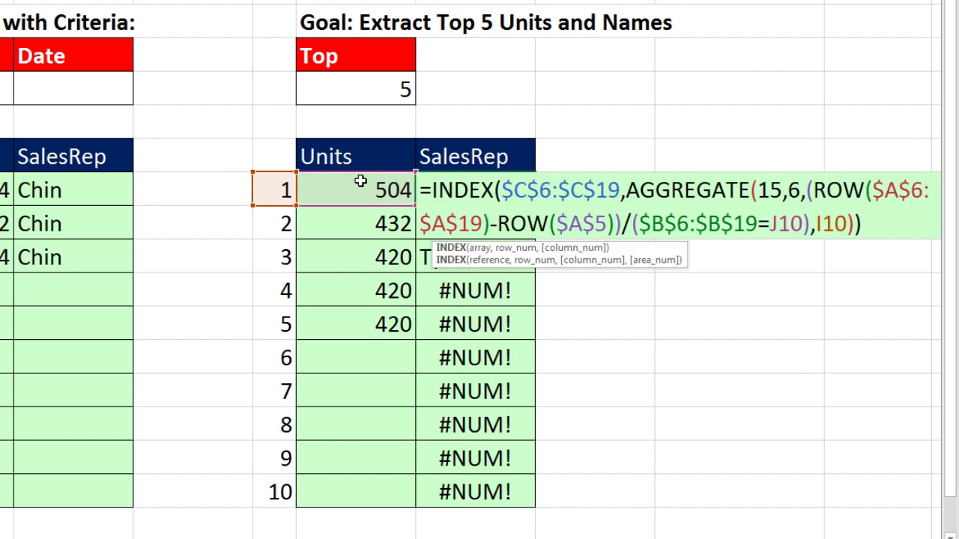
{"action": "double_click", "coordinate": [846, 227]}
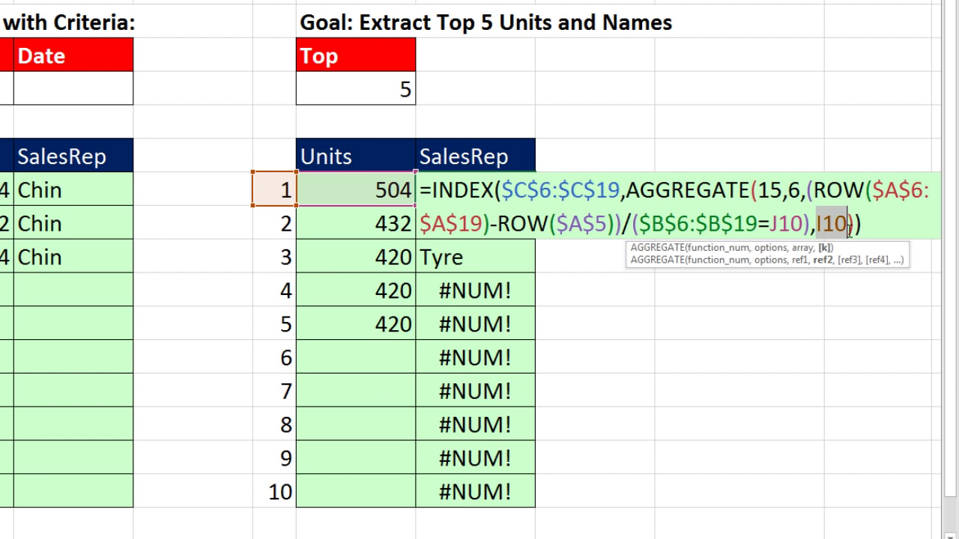
{"action": "key", "text": "Delete"}
{"action": "key", "text": "Delete"}
{"action": "key", "text": "Delete"}
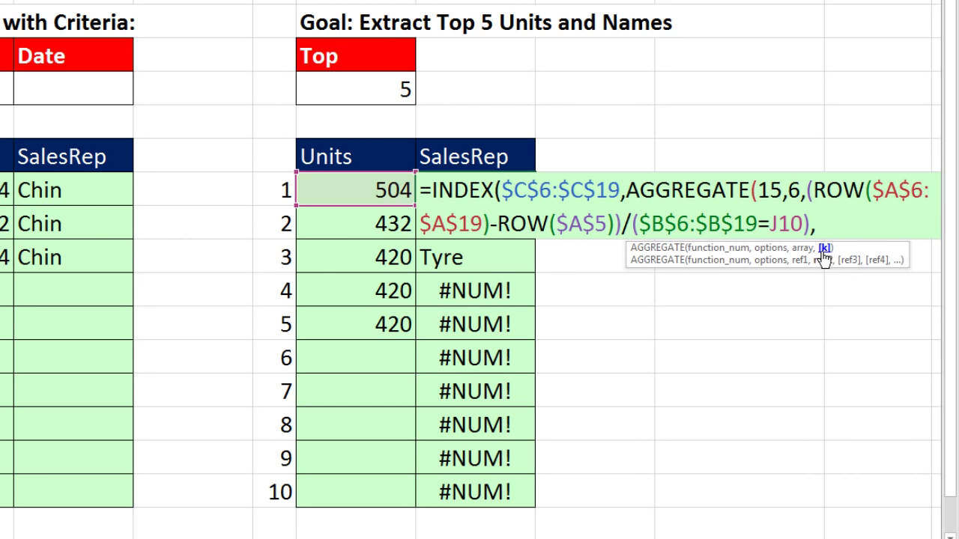
{"action": "type", "text": "coun"}
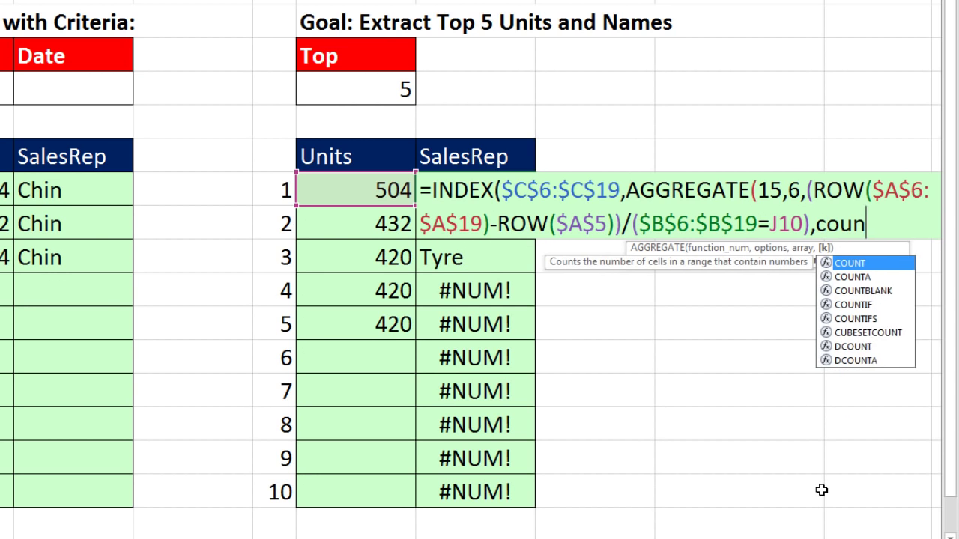
{"action": "type", "text": "tifs"}
{"action": "key", "text": "Tab"}
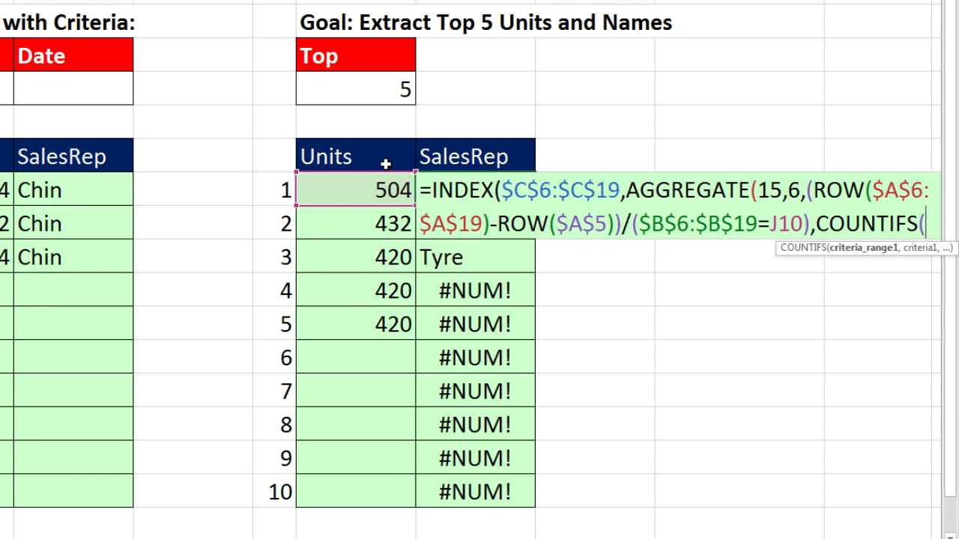
Step: Give COUNTIFS in K10 the criteria range J10:J10 and the criterion J10, and close its parenthesis
{"action": "left_click", "coordinate": [382, 191]}
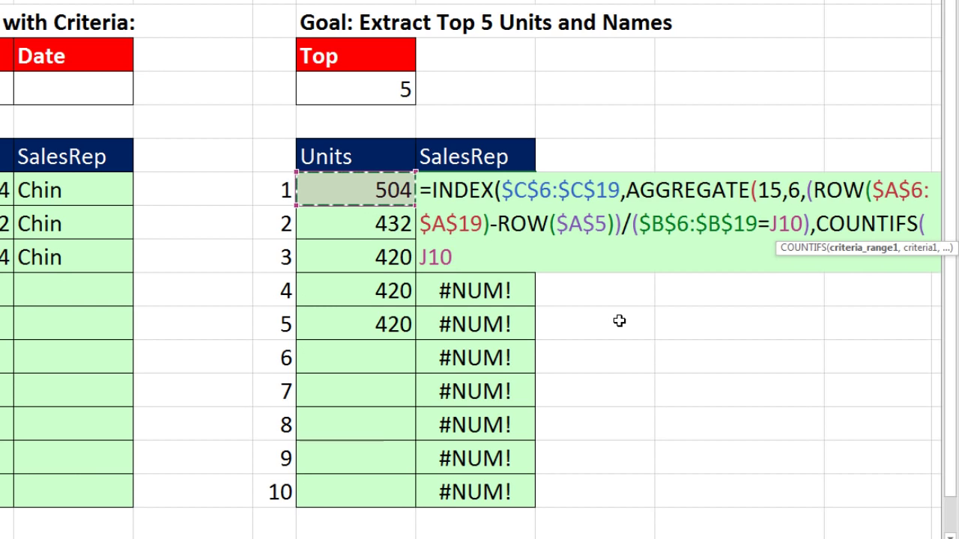
{"action": "type", "text": ":J10"}
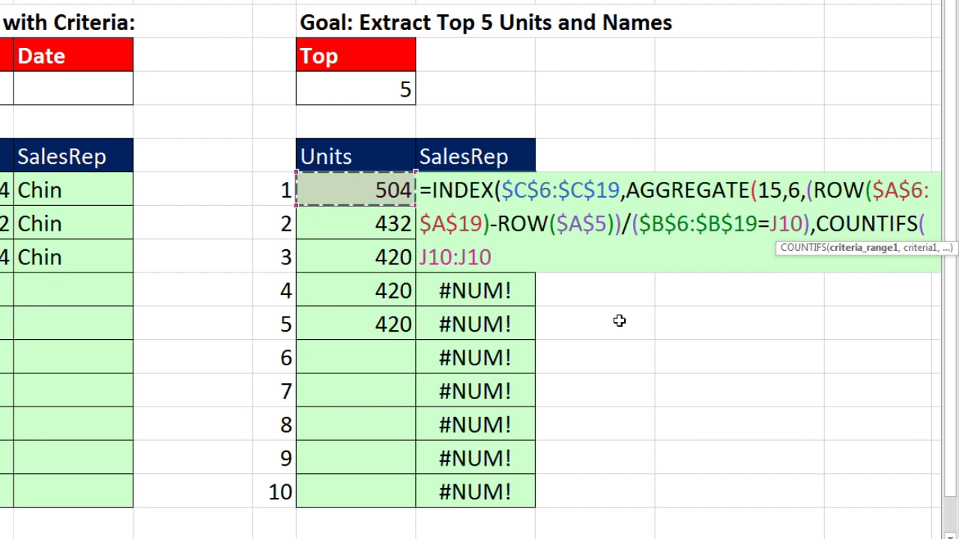
{"action": "type", "text": ","}
{"action": "left_click_drag", "start_coordinate": [708, 281], "coordinate": [377, 292]}
{"action": "left_click", "coordinate": [383, 188]}
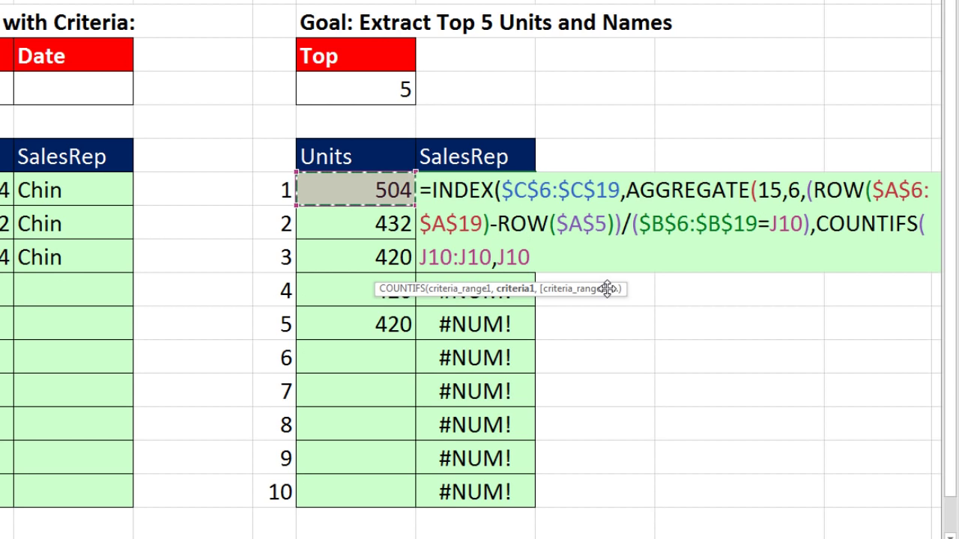
{"action": "type", "text": ")"}
Step: Lock the row of the first reference in the COUNTIFS range so it reads J$10:J10
{"action": "left_click", "coordinate": [440, 257]}
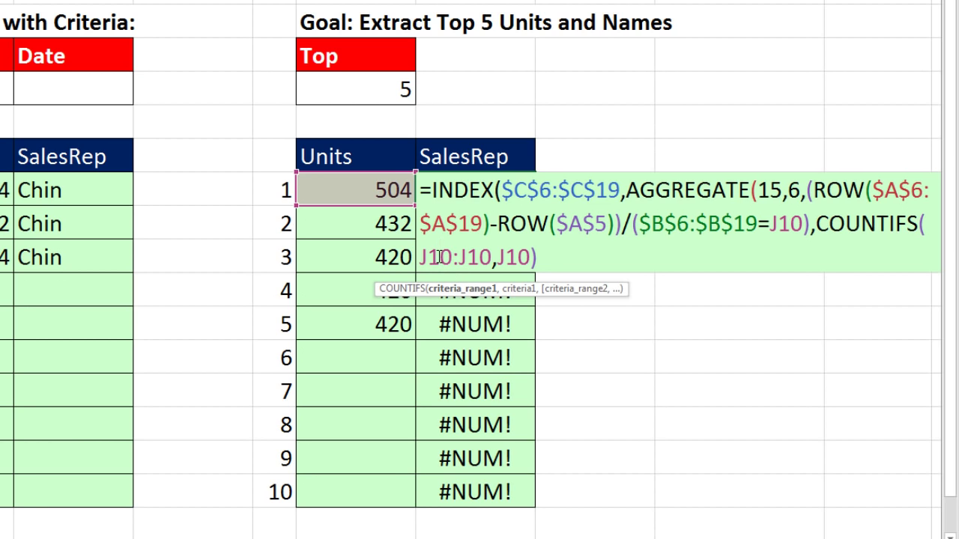
{"action": "key", "text": "F4"}
{"action": "key", "text": "F4"}
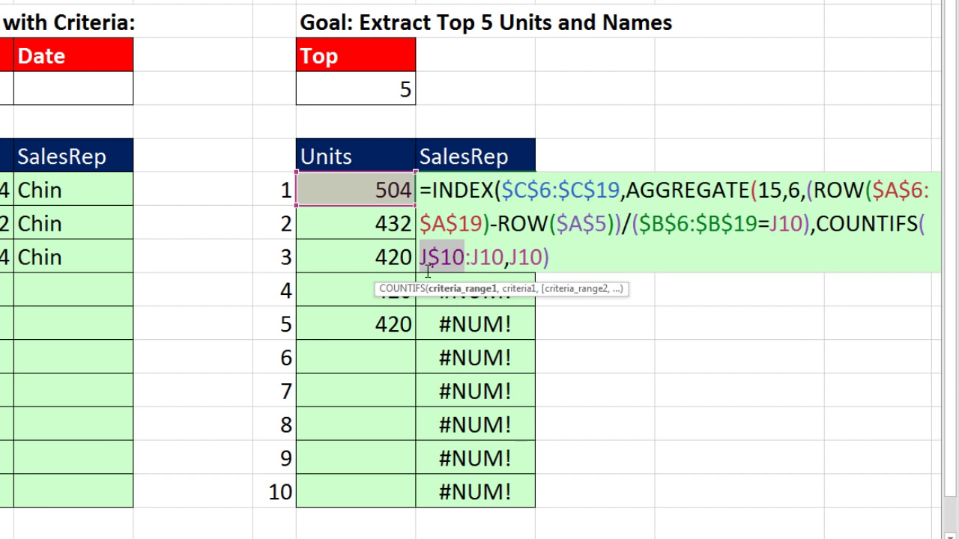
{"action": "left_click_drag", "start_coordinate": [375, 287], "coordinate": [558, 294]}
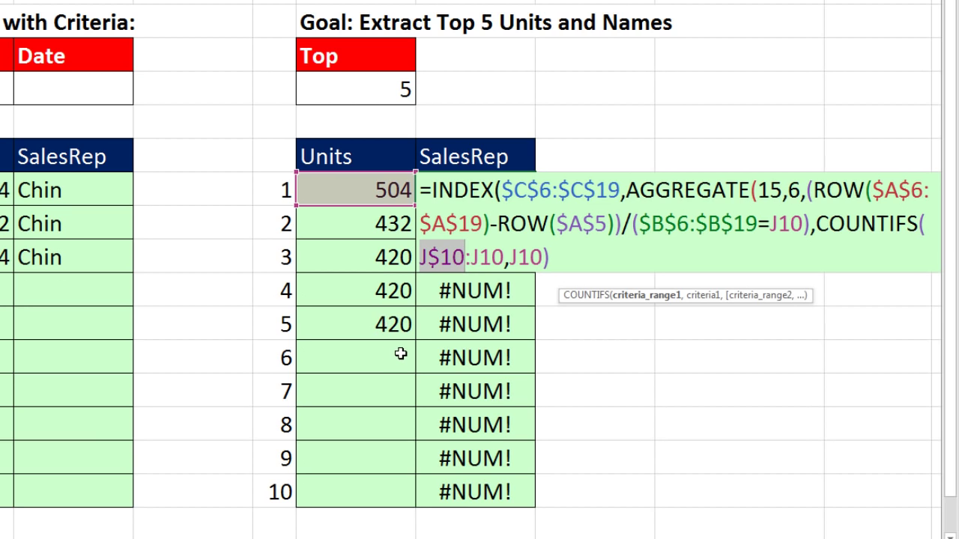
Step: Close the AGGREGATE and INDEX functions in K10, enter the formula and copy it down to K19
{"action": "left_click", "coordinate": [562, 261]}
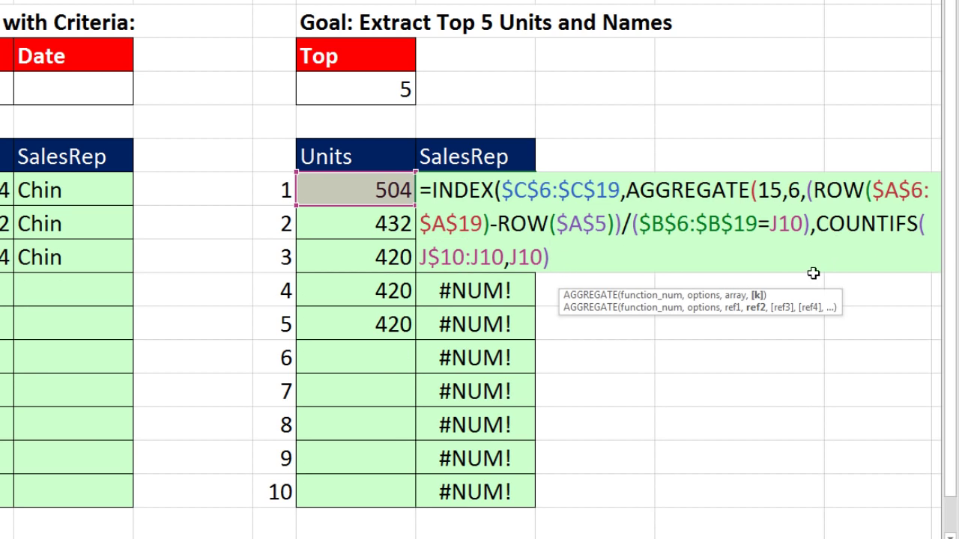
{"action": "left_click", "coordinate": [759, 297]}
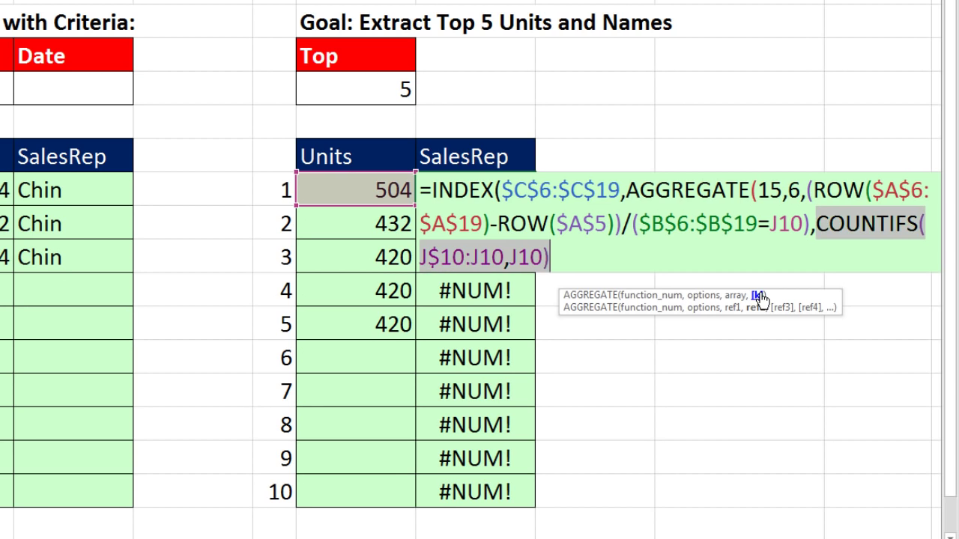
{"action": "left_click", "coordinate": [555, 255]}
{"action": "type", "text": ")"}
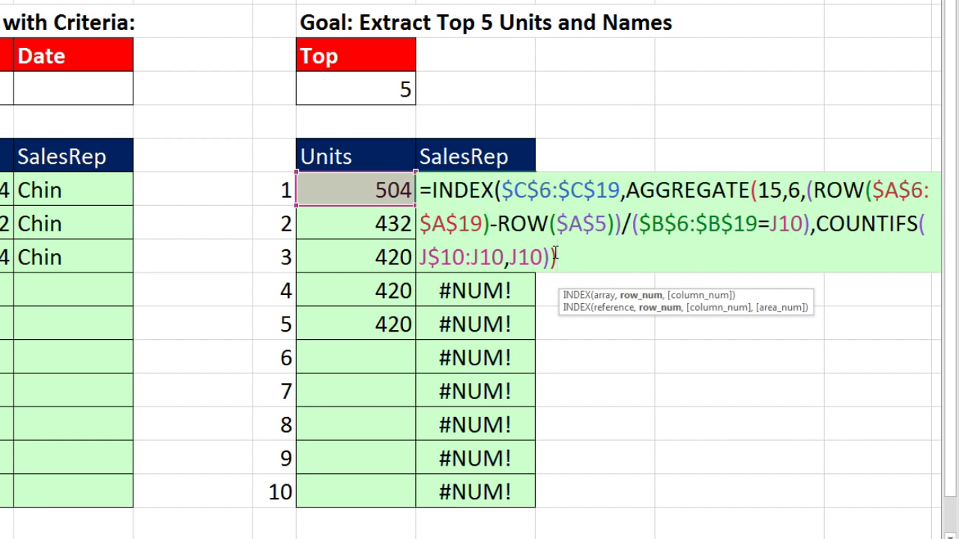
{"action": "left_click", "coordinate": [626, 293]}
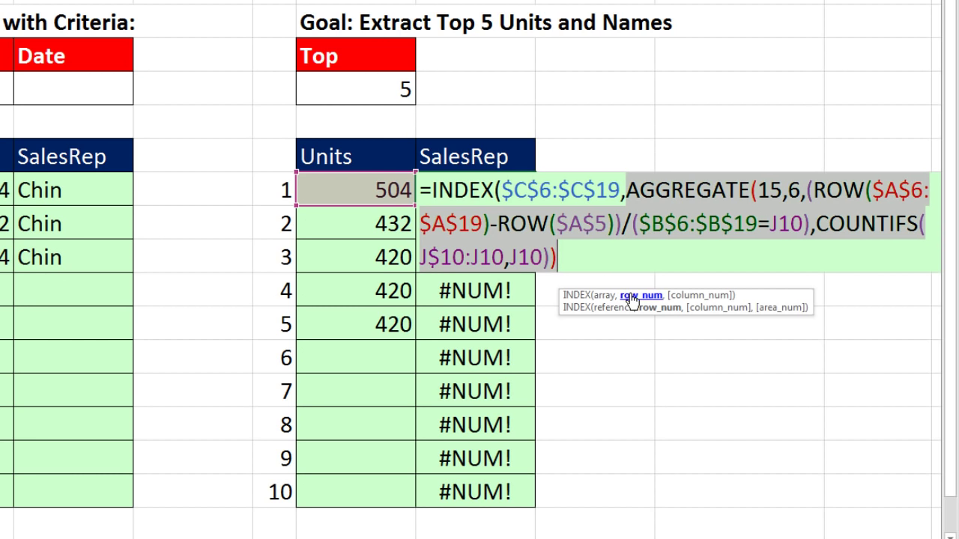
{"action": "left_click", "coordinate": [578, 256]}
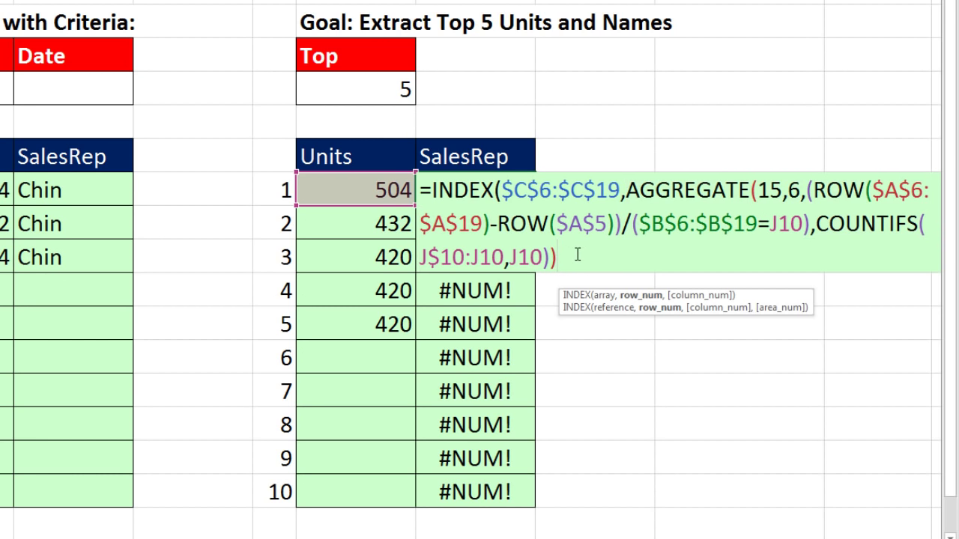
{"action": "key", "text": "ctrl+Return"}
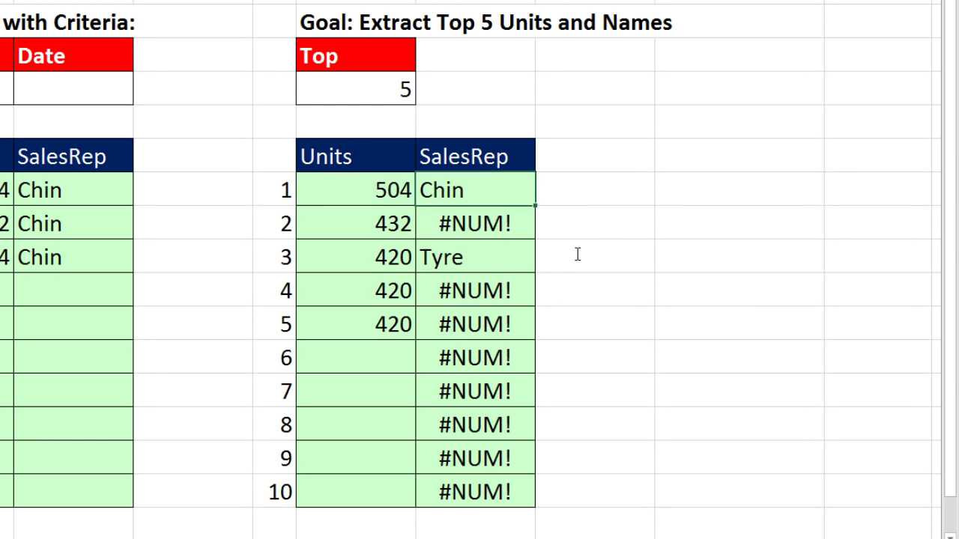
{"action": "double_click", "coordinate": [535, 204]}
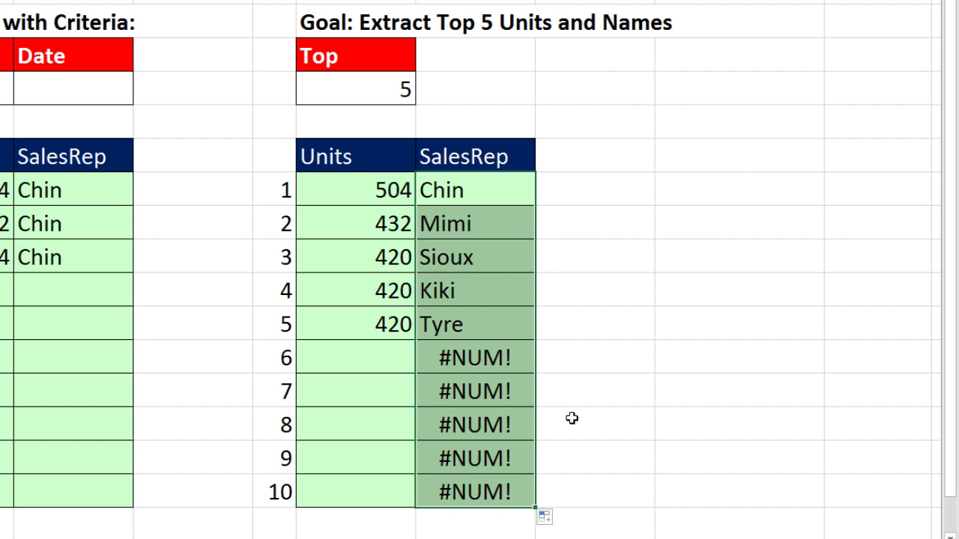
{"action": "left_click_drag", "start_coordinate": [389, 261], "coordinate": [424, 260]}
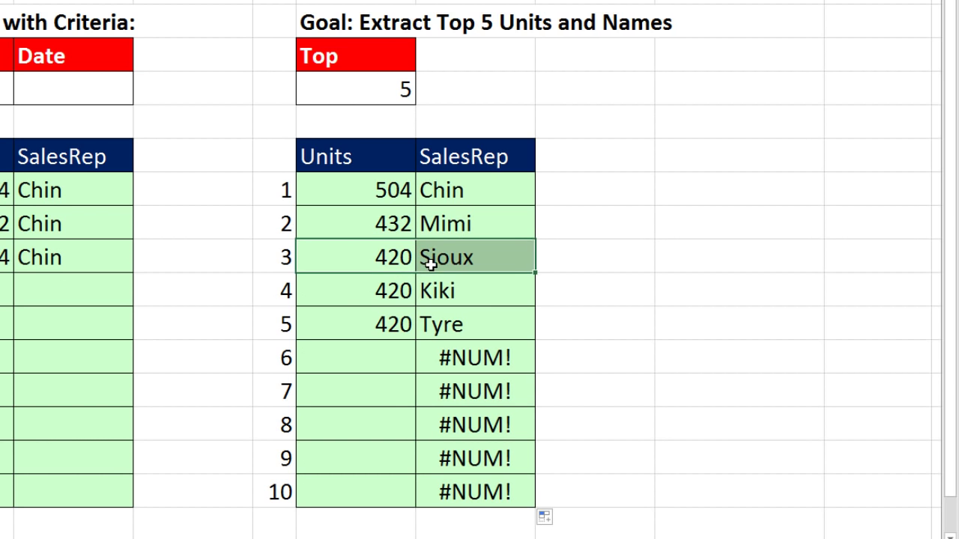
{"action": "left_click_drag", "start_coordinate": [387, 295], "coordinate": [439, 299]}
{"action": "left_click_drag", "start_coordinate": [395, 324], "coordinate": [437, 327]}
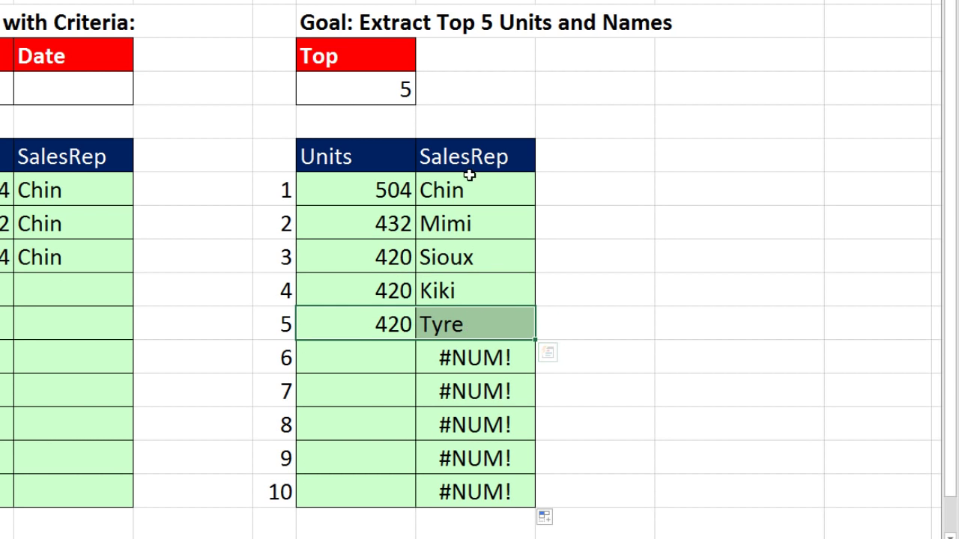
{"action": "left_click", "coordinate": [466, 346]}
{"action": "left_click", "coordinate": [394, 354]}
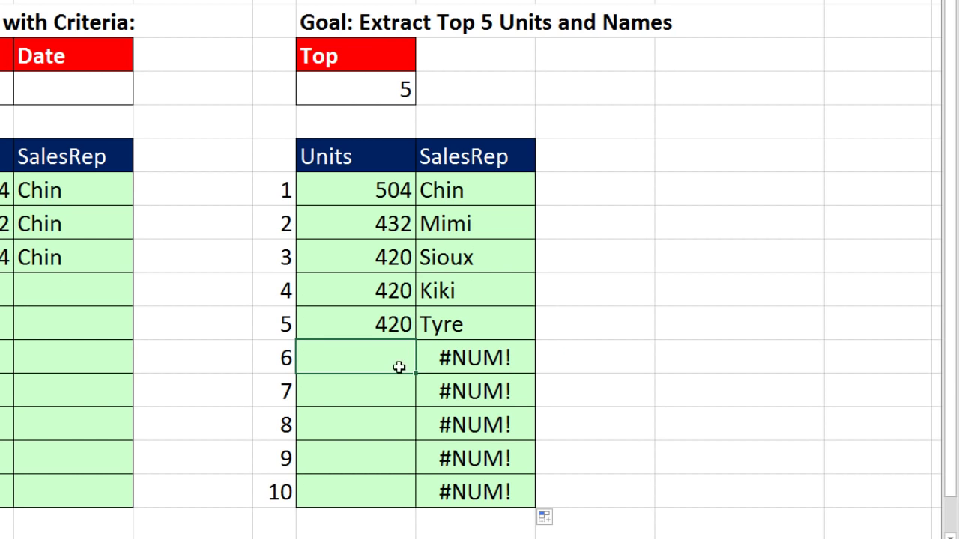
Step: Wrap the INDEX formula in K10 in an IF function with the logical test J10="" and "" as the value if true
{"action": "double_click", "coordinate": [467, 188]}
{"action": "left_click", "coordinate": [432, 190]}
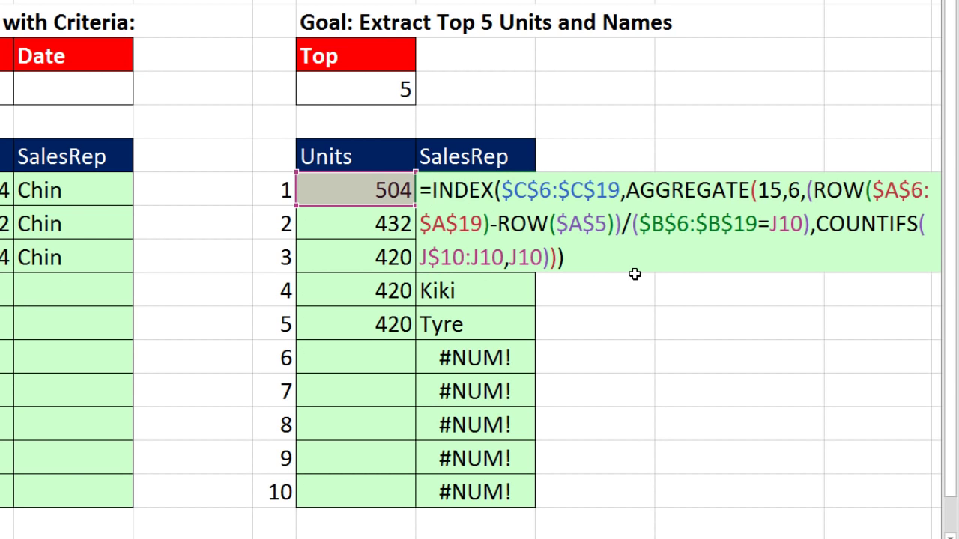
{"action": "type", "text": "if"}
{"action": "key", "text": "Tab"}
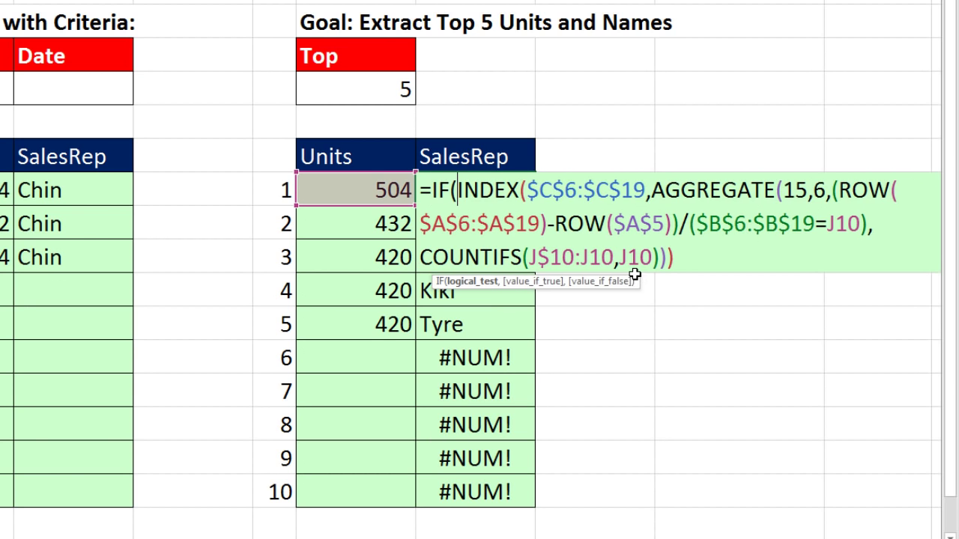
{"action": "left_click", "coordinate": [366, 186]}
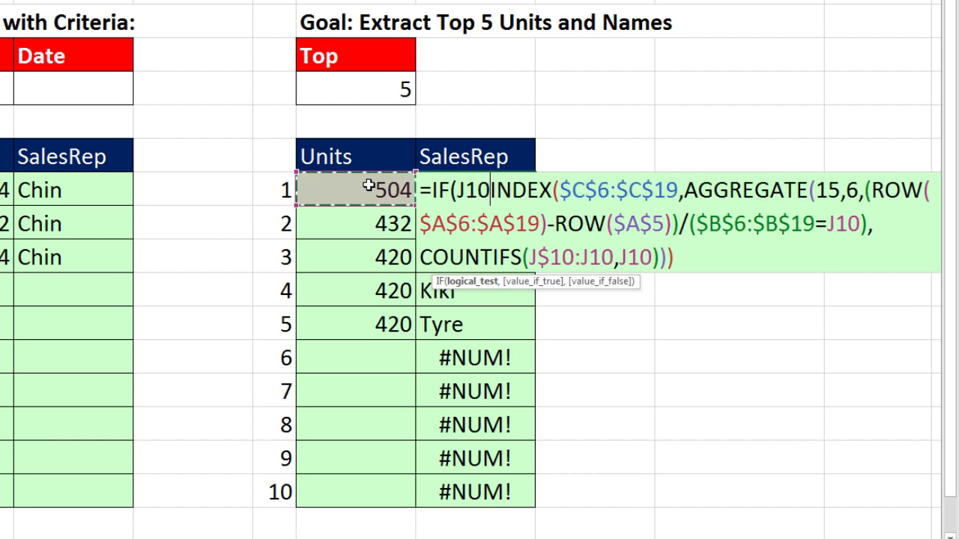
{"action": "type", "text": "=\"\""}
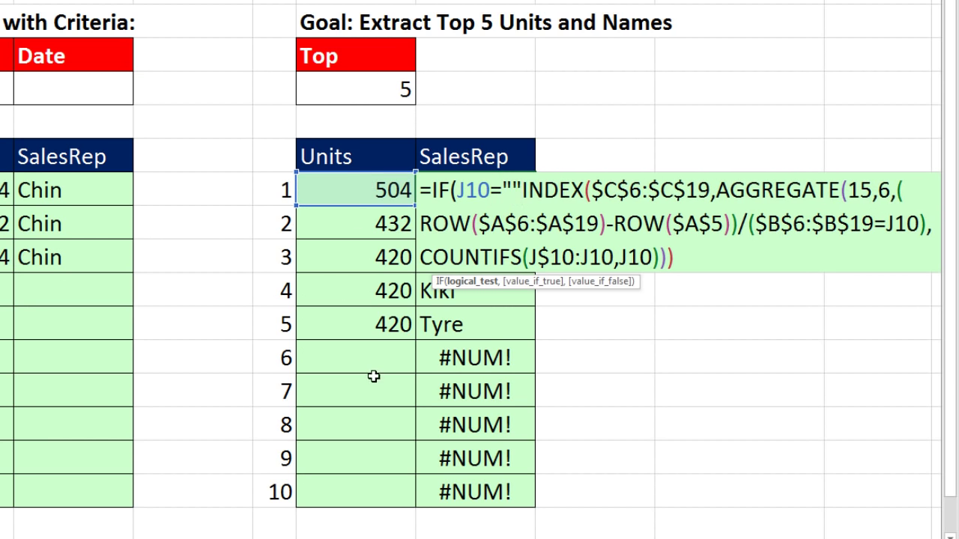
{"action": "type", "text": ","}
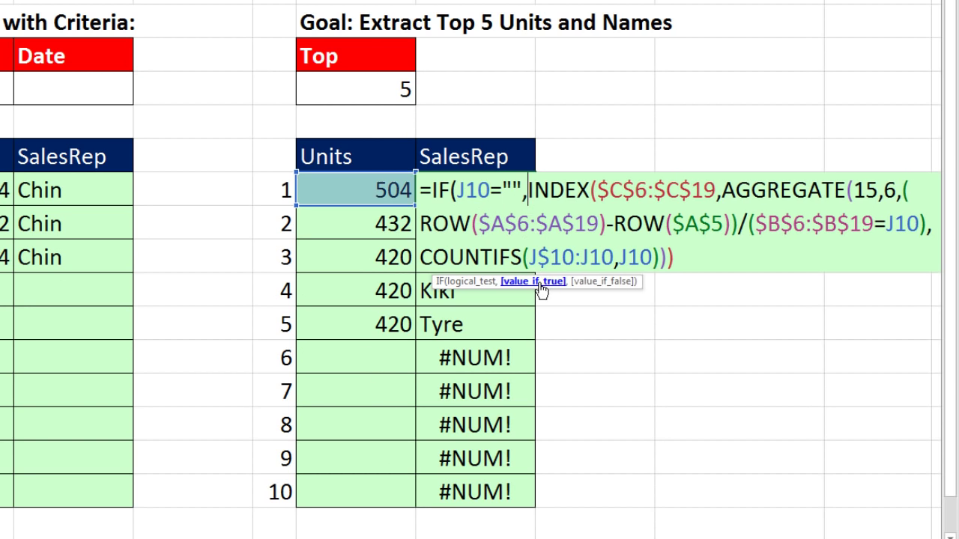
{"action": "type", "text": "\"\""}
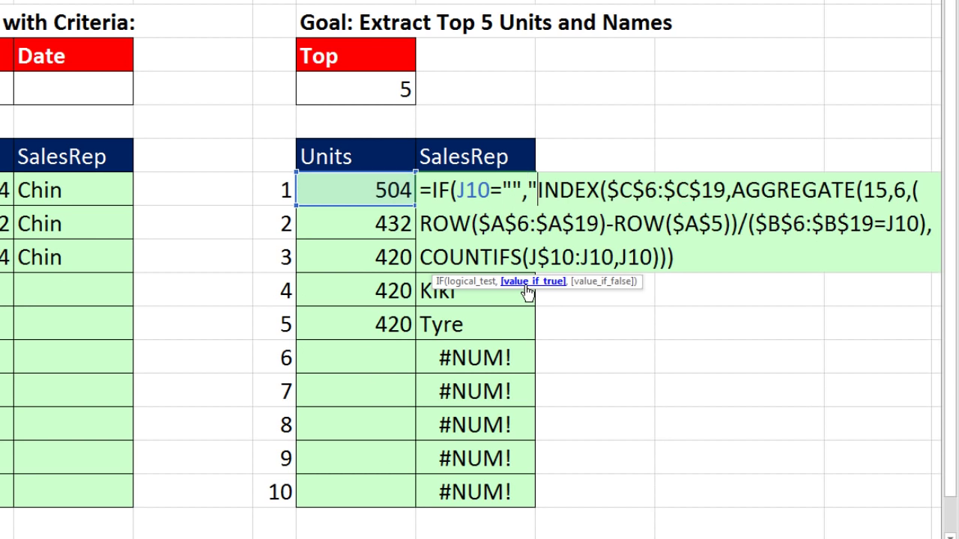
{"action": "type", "text": ","}
Step: Close the IF function at the end of the K10 formula, enter it and copy it down to K19
{"action": "key", "text": "ctrl+shift+End"}
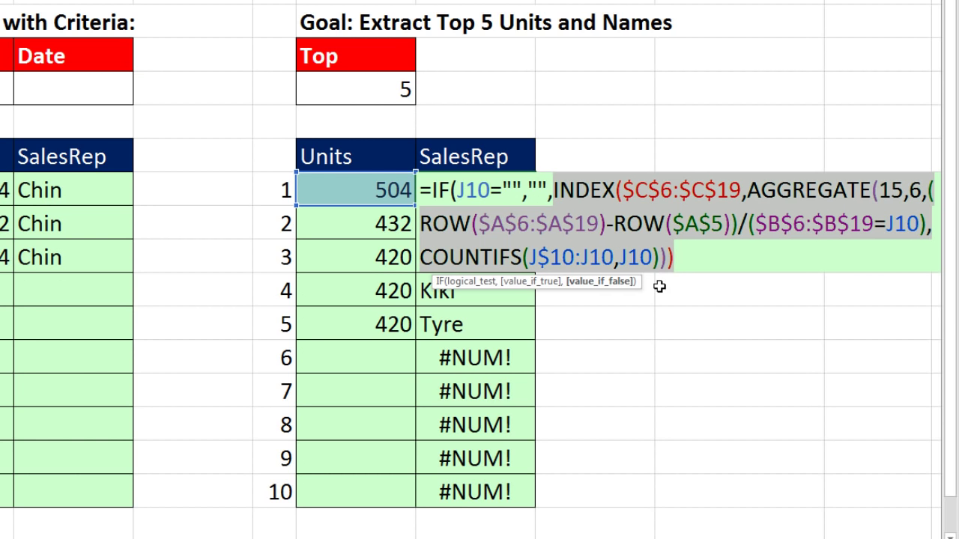
{"action": "left_click", "coordinate": [680, 257]}
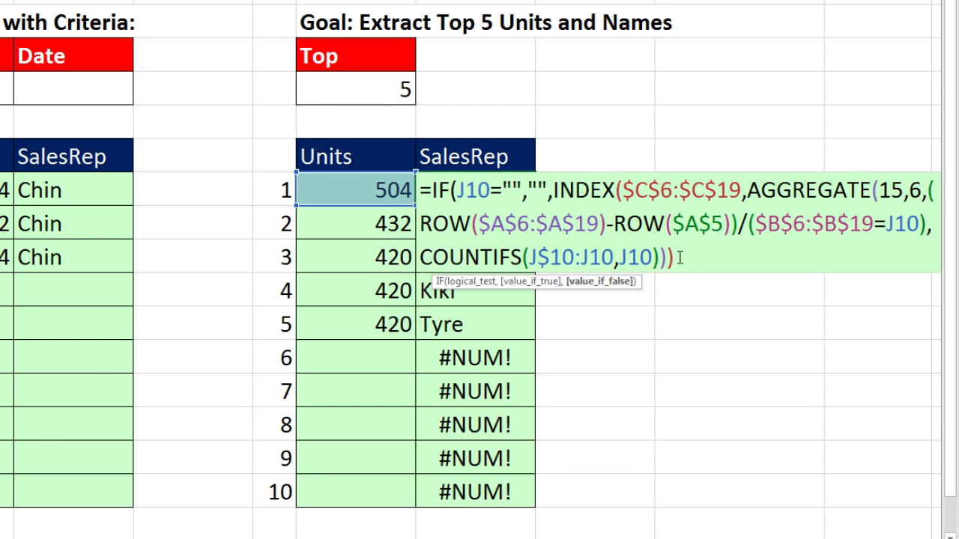
{"action": "key", "text": "ctrl+Return"}
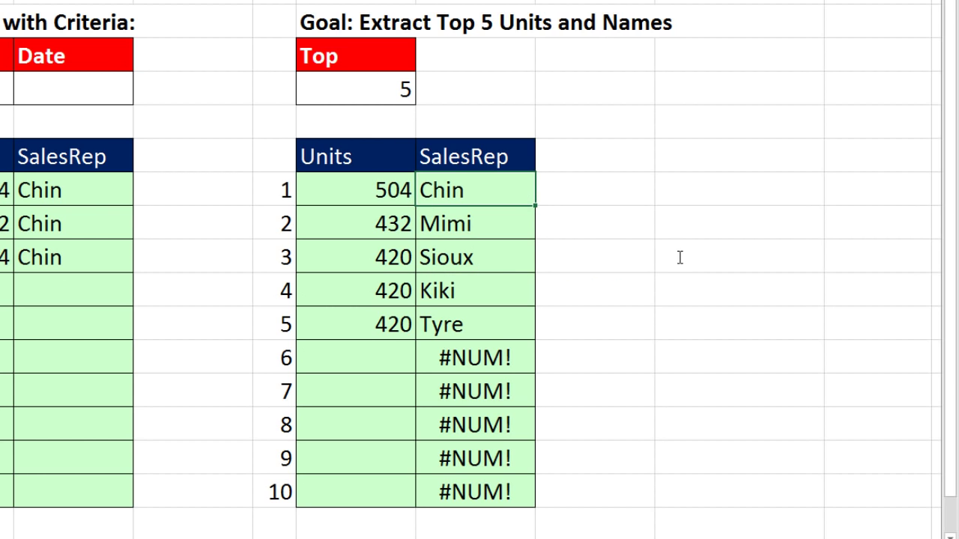
{"action": "double_click", "coordinate": [535, 206]}
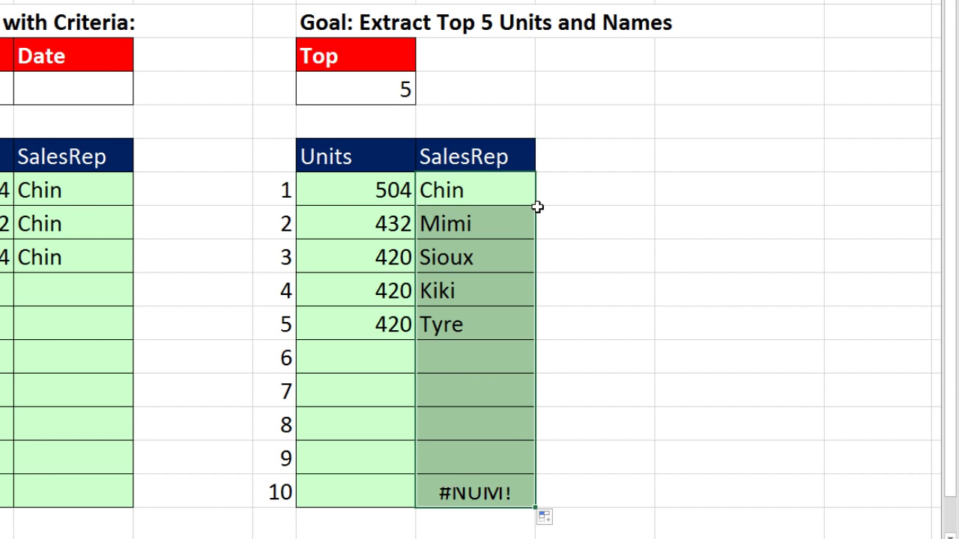
Step: Try 7 as the Top value in J7 and undo the change
{"action": "left_click", "coordinate": [393, 95]}
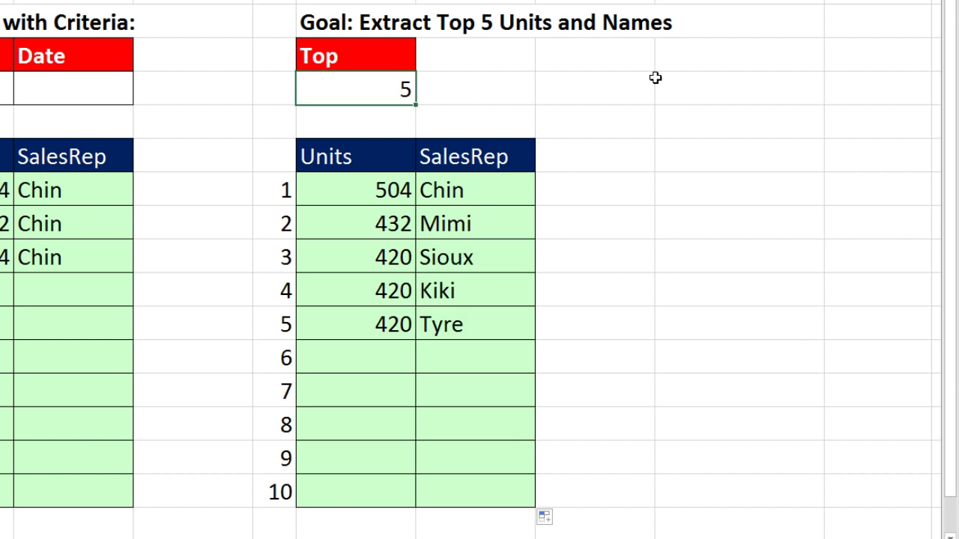
{"action": "type", "text": "7"}
{"action": "key", "text": "ctrl+Return"}
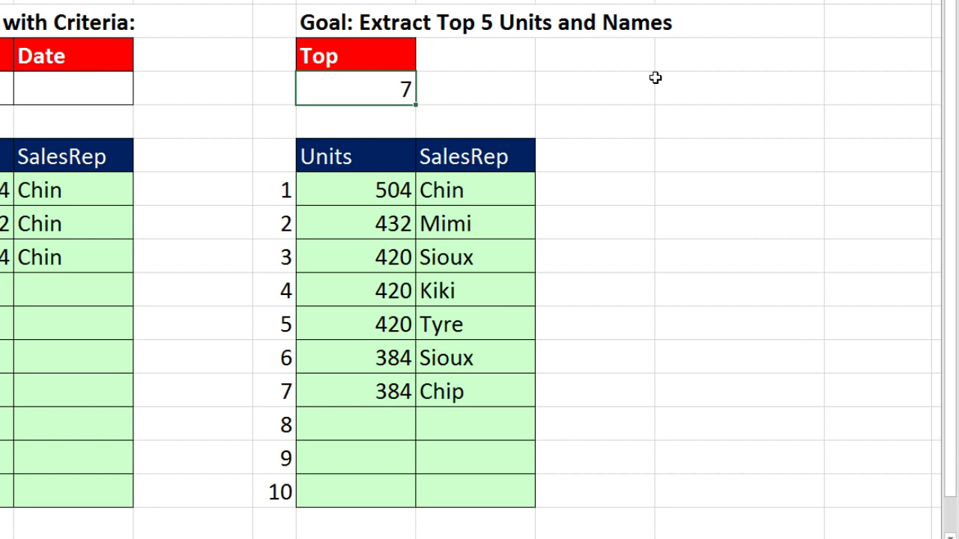
{"action": "key", "text": "ctrl+z"}
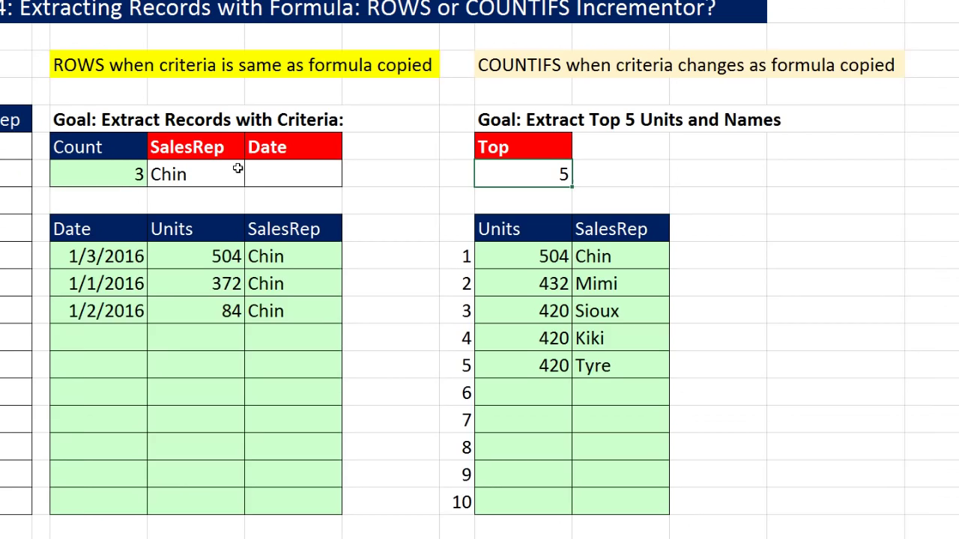
Step: Set the SalesRep criterion in F7 to the first rep offered in its list
{"action": "left_click", "coordinate": [237, 170]}
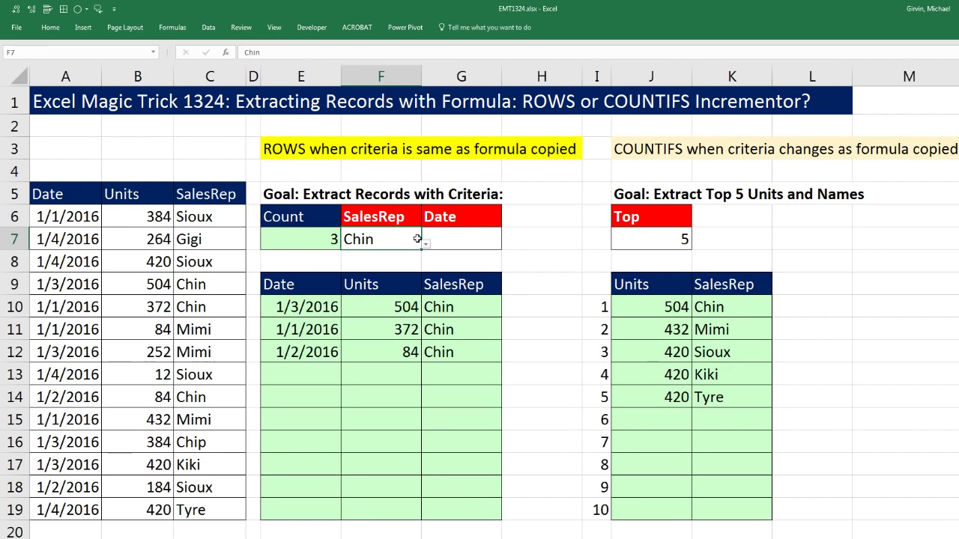
{"action": "left_click", "coordinate": [249, 180]}
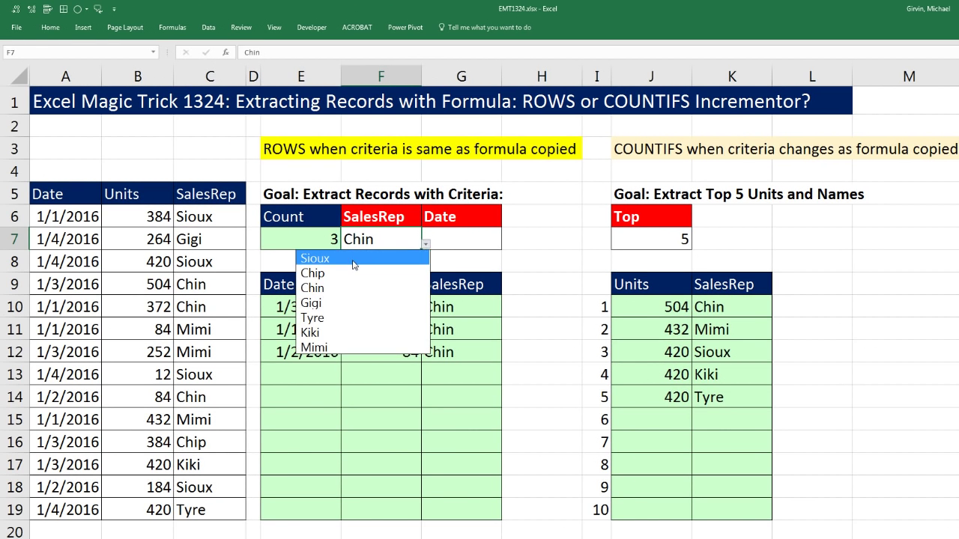
{"action": "left_click", "coordinate": [354, 260]}
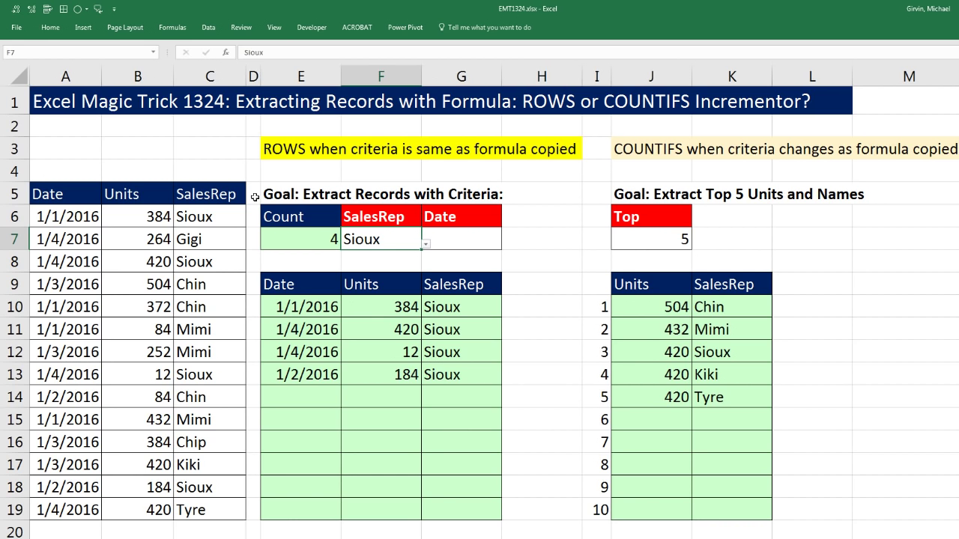
Step: Enter 1/4/2016 as the Date criterion in G7
{"action": "left_click", "coordinate": [285, 233]}
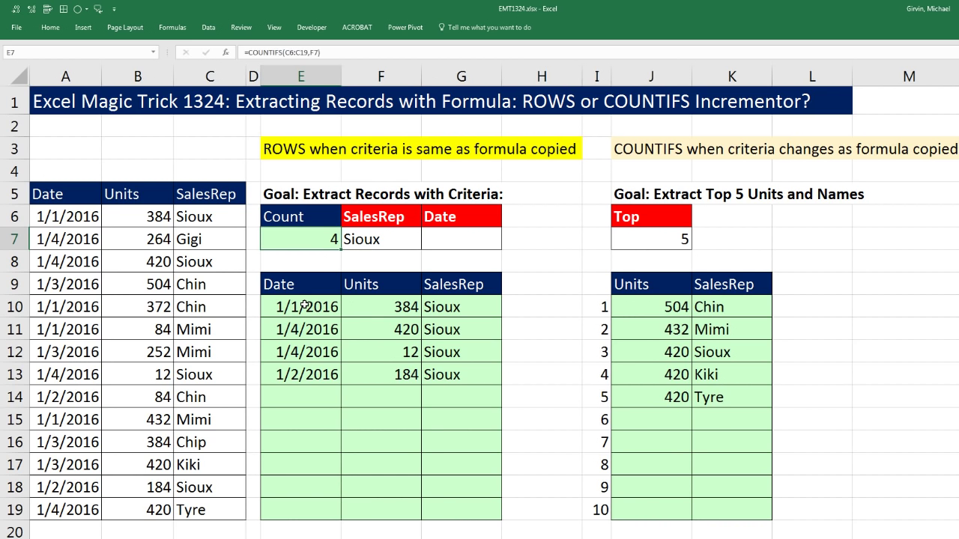
{"action": "double_click", "coordinate": [304, 303]}
{"action": "key", "text": "Escape"}
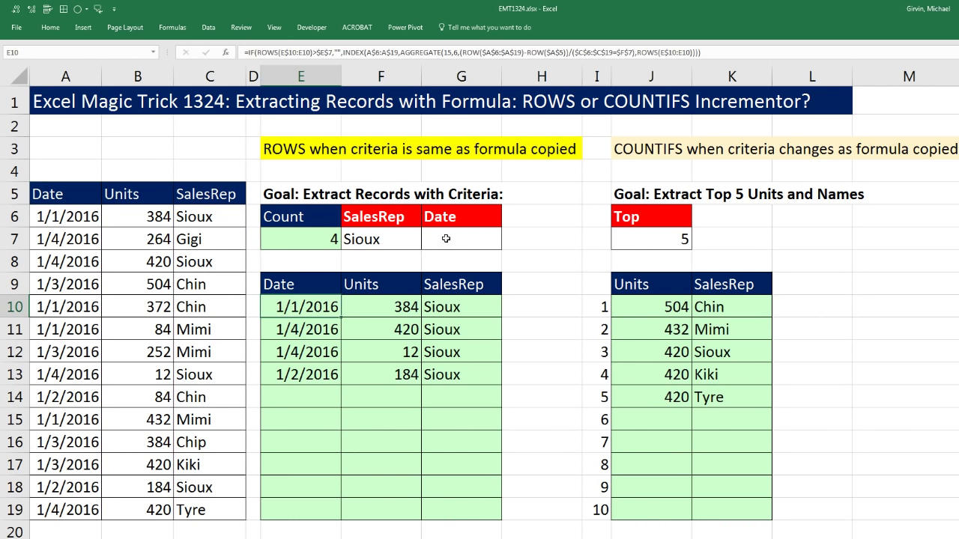
{"action": "left_click", "coordinate": [446, 238]}
{"action": "type", "text": "1/"}
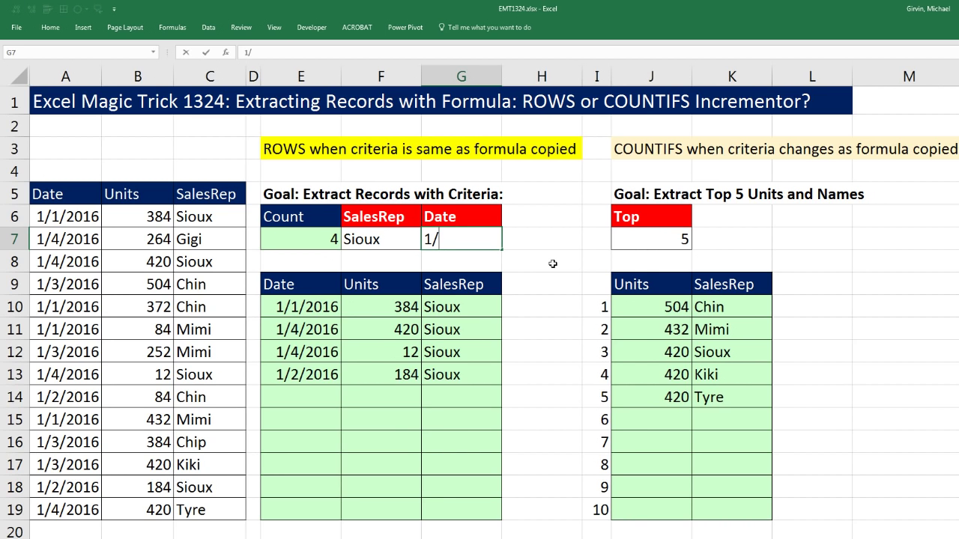
{"action": "type", "text": "4/2016"}
{"action": "key", "text": "Return"}
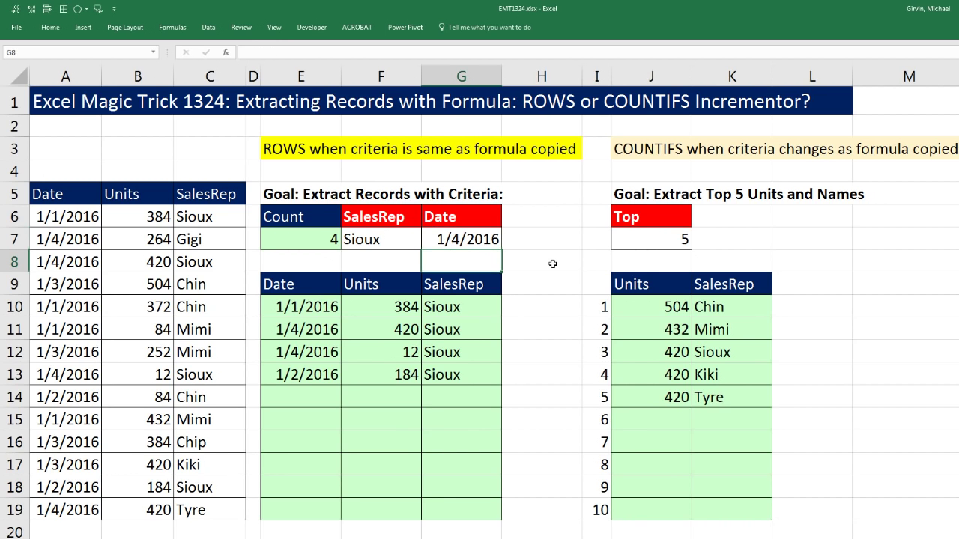
Step: Extend the COUNTIFS formula in E7 with the criteria range A6:A19 and the criterion G7
{"action": "double_click", "coordinate": [335, 233]}
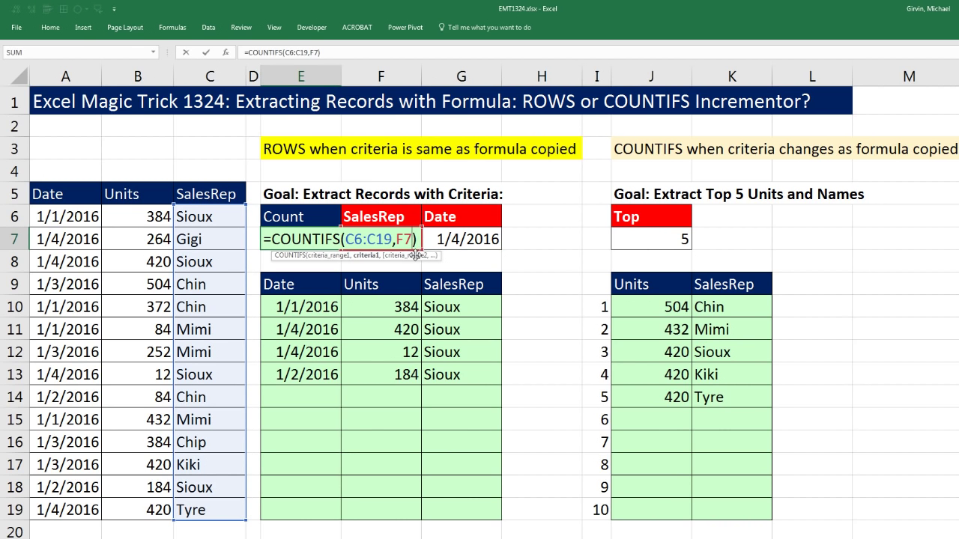
{"action": "type", "text": ","}
{"action": "left_click_drag", "start_coordinate": [76, 218], "coordinate": [82, 506]}
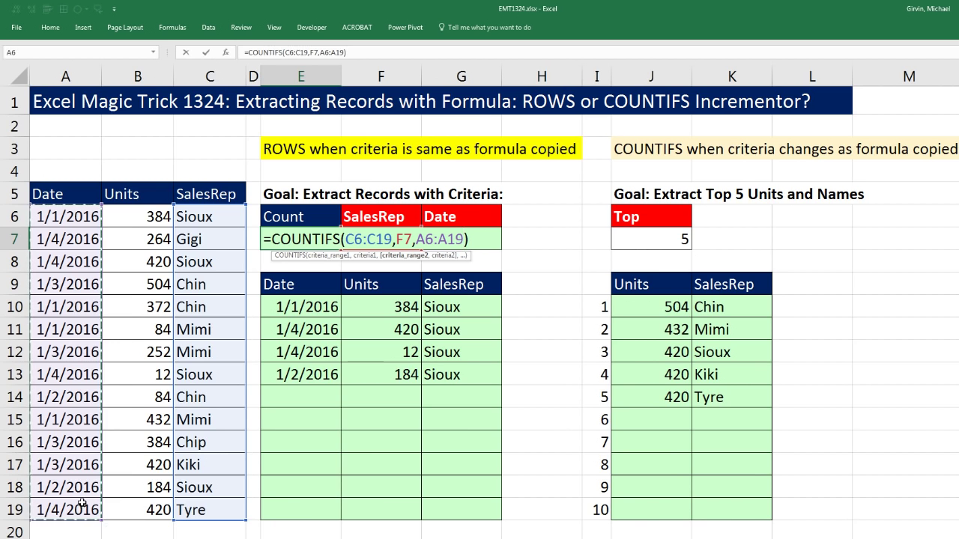
{"action": "type", "text": ","}
{"action": "key", "text": "Right"}
{"action": "key", "text": "Right"}
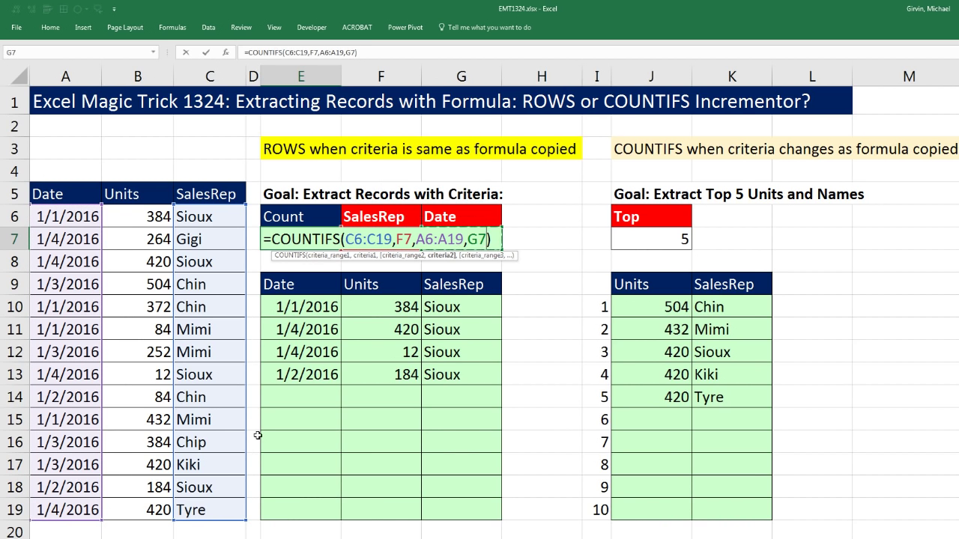
{"action": "key", "text": "Return"}
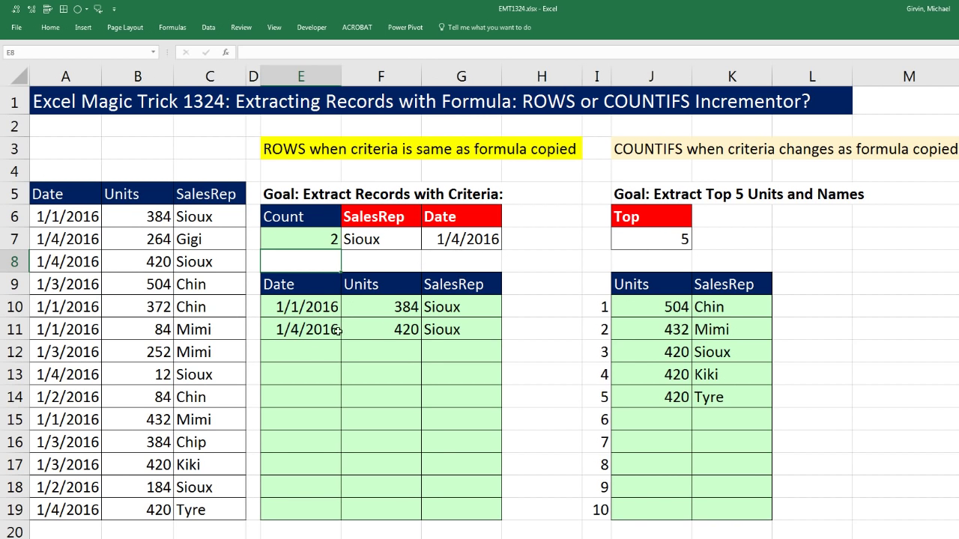
Step: Enclose the SalesRep condition ($C$6:$C$19=$F$7) in the E10 formula's AGGREGATE divisor in an extra pair of parentheses
{"action": "left_click", "coordinate": [305, 309]}
{"action": "key", "text": "F2"}
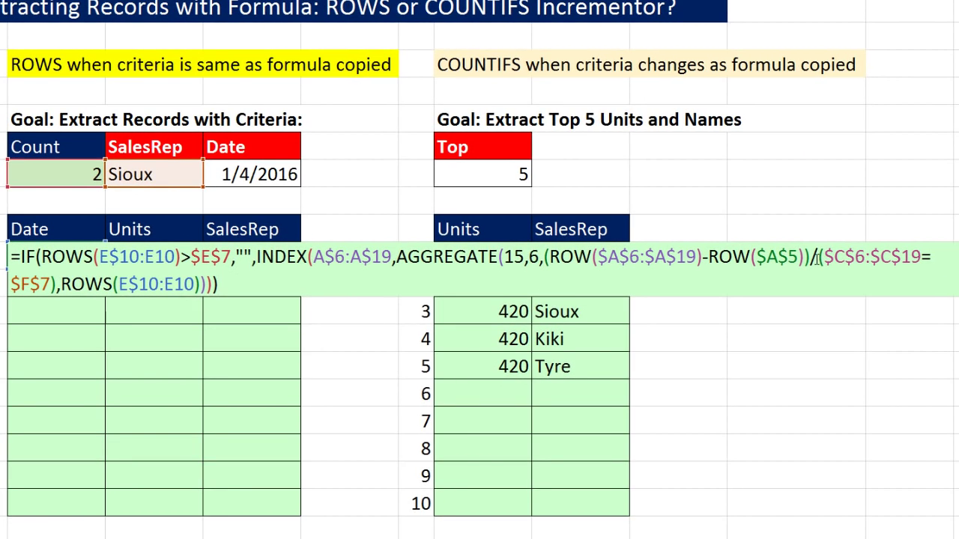
{"action": "left_click", "coordinate": [817, 257]}
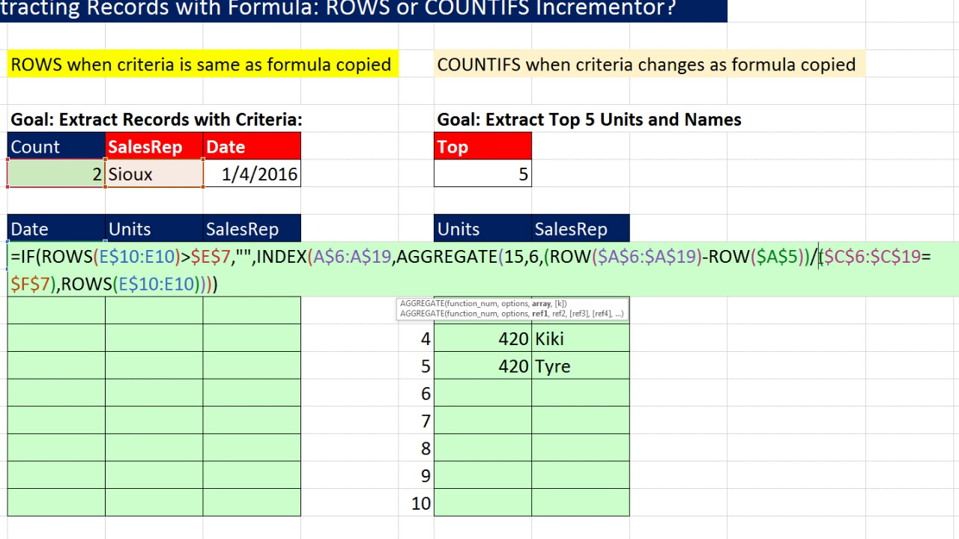
{"action": "type", "text": "(("}
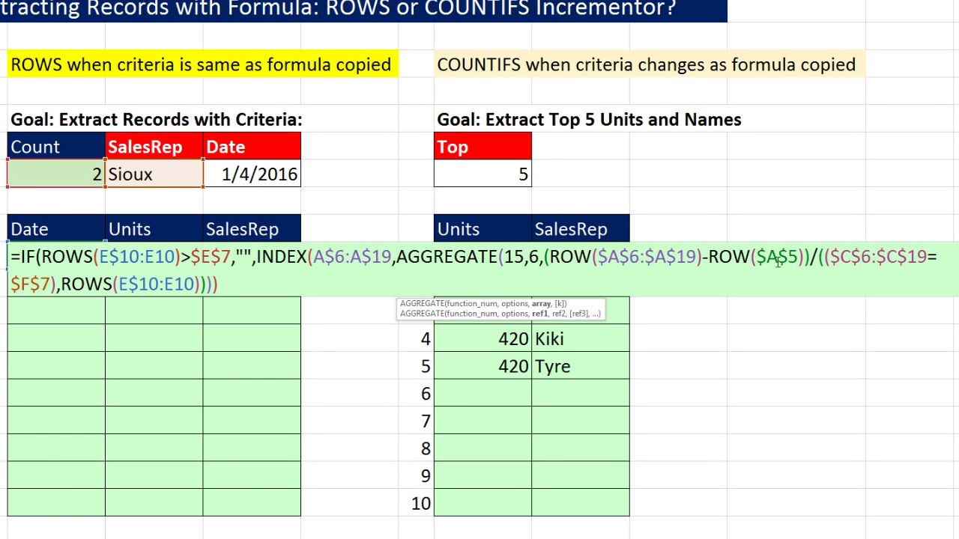
{"action": "left_click", "coordinate": [57, 283]}
{"action": "type", "text": ")"}
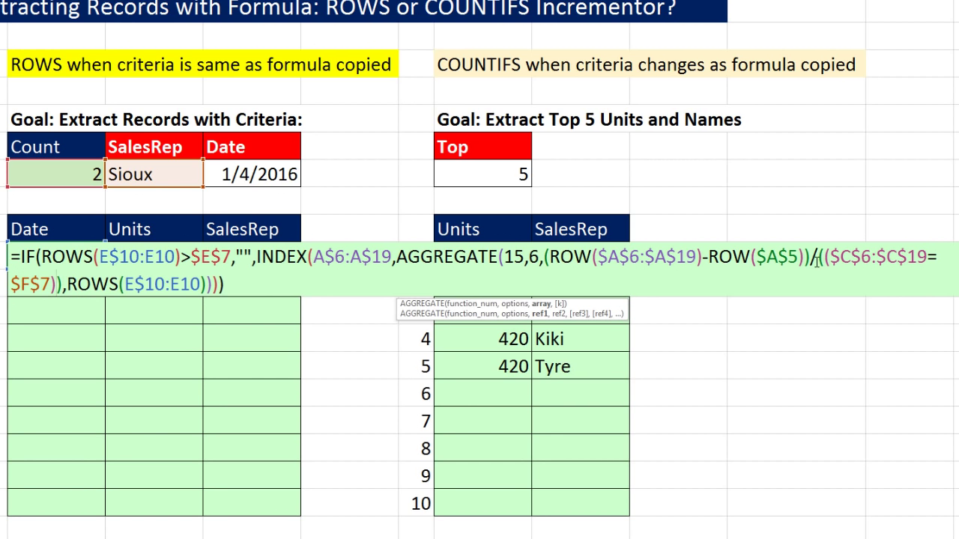
{"action": "left_click_drag", "start_coordinate": [824, 256], "coordinate": [56, 283]}
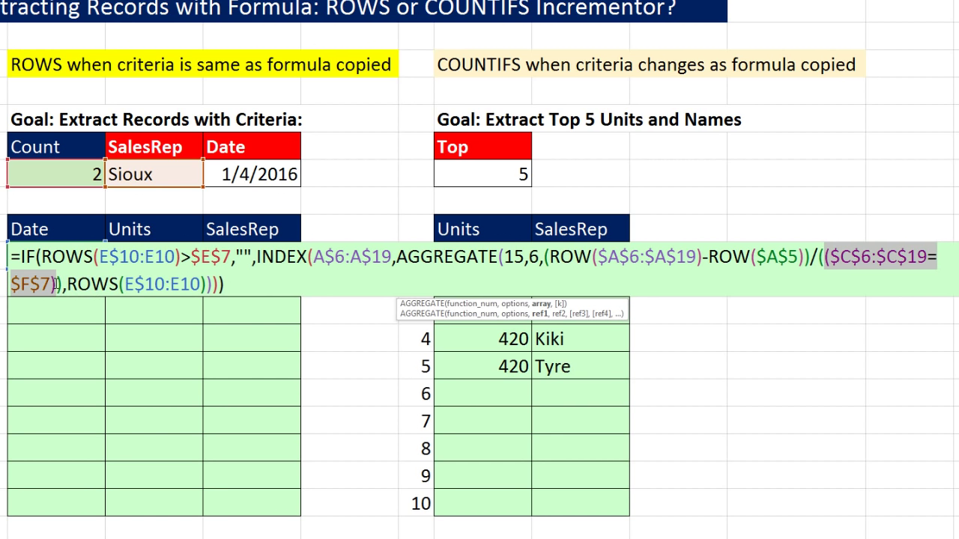
{"action": "left_click", "coordinate": [56, 283]}
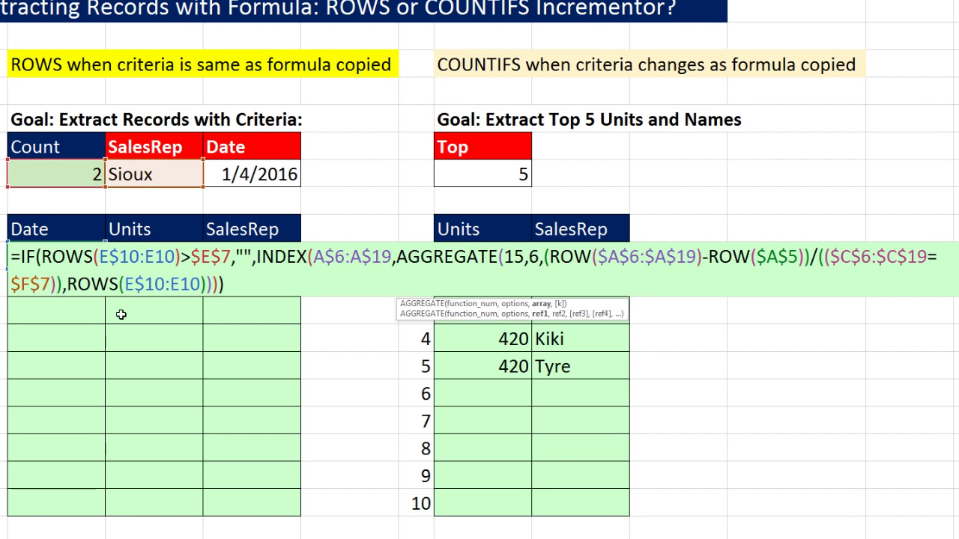
Step: Multiply the SalesRep condition in the E10 formula's AGGREGATE divisor by the date condition ($A$6:$A$19=$G$7) and enter the formula
{"action": "type", "text": "*"}
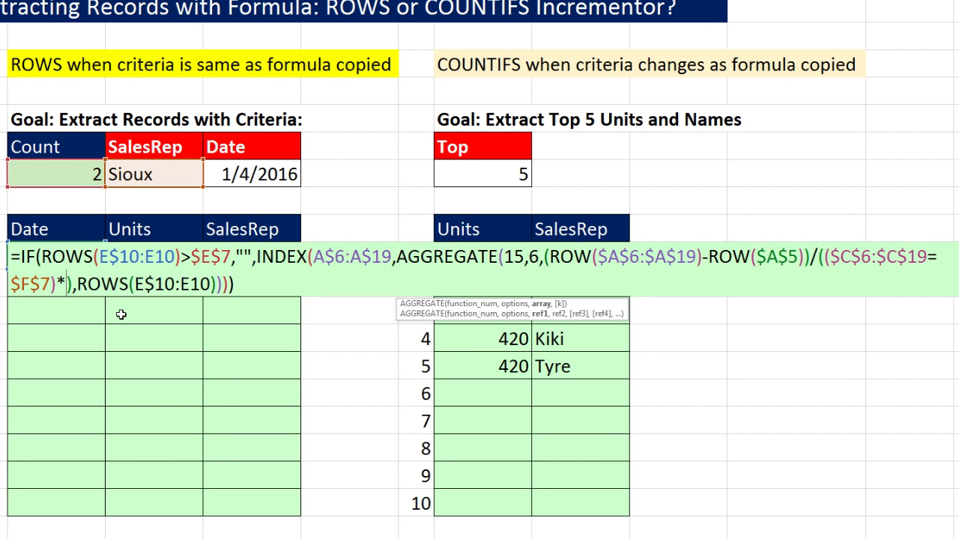
{"action": "type", "text": "("}
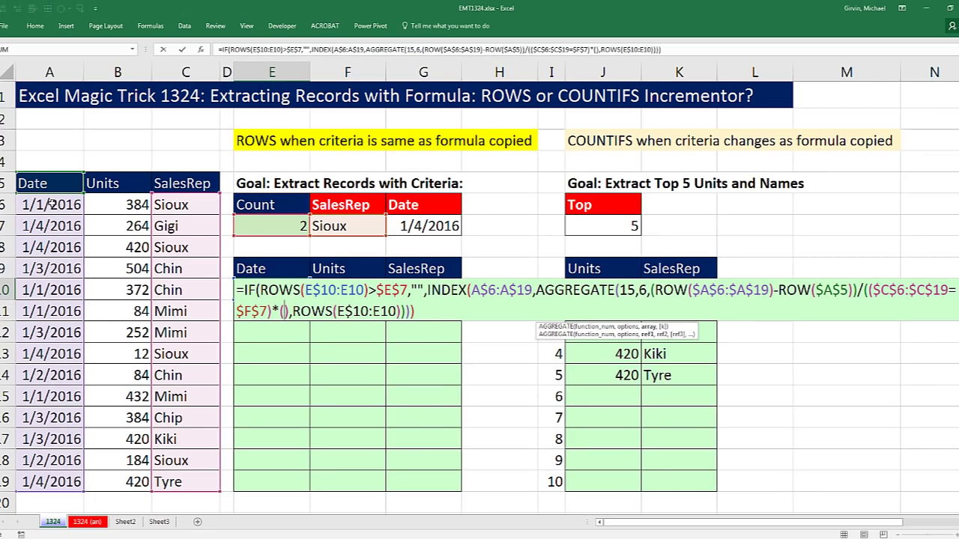
{"action": "left_click_drag", "start_coordinate": [52, 204], "coordinate": [56, 483]}
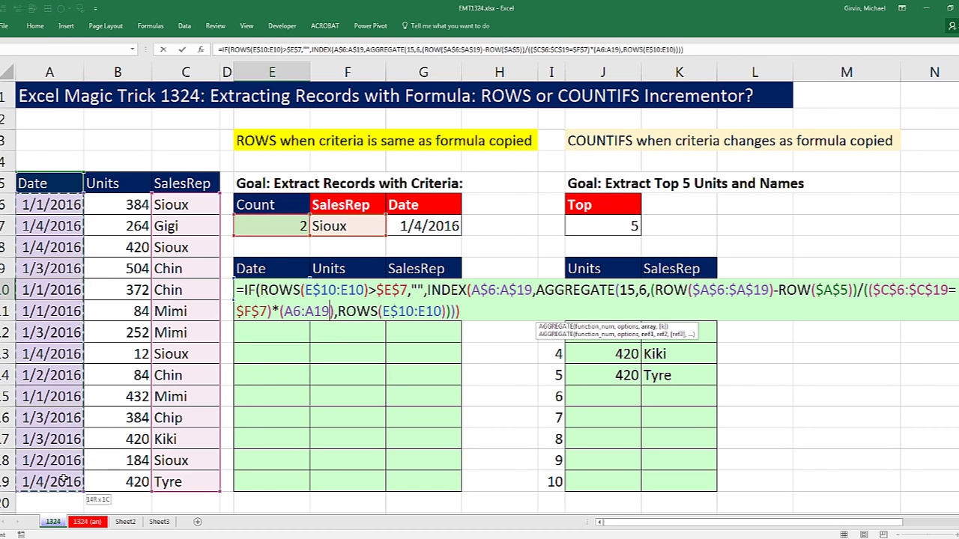
{"action": "key", "text": "F4"}
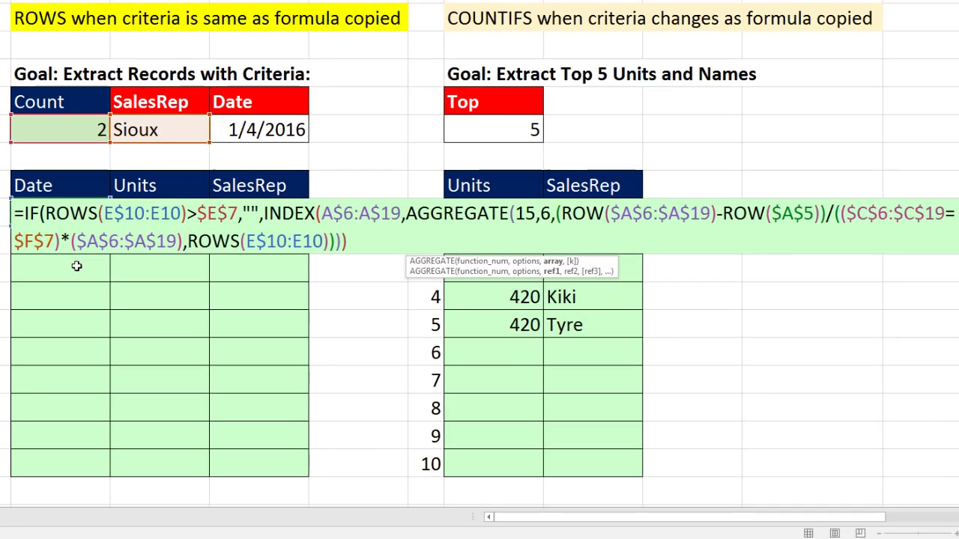
{"action": "type", "text": "="}
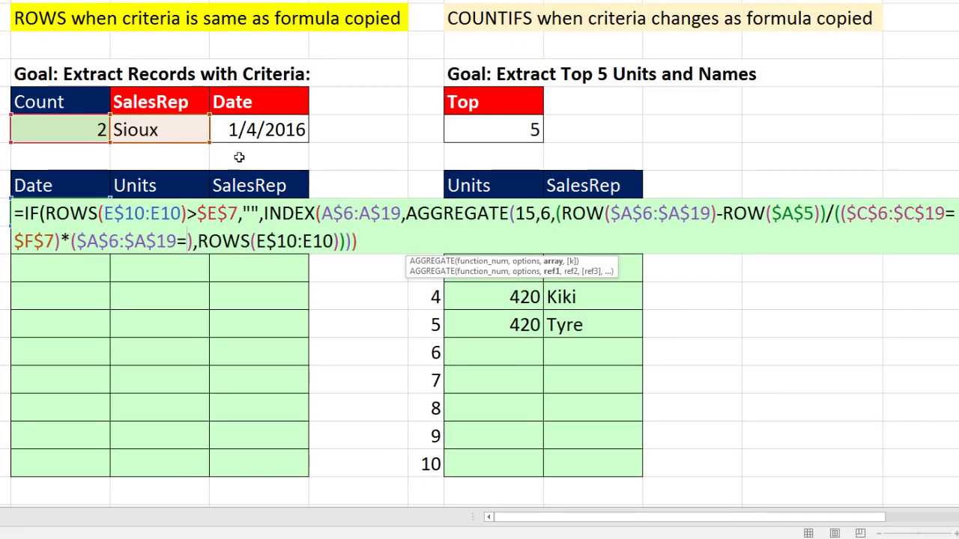
{"action": "left_click", "coordinate": [246, 131]}
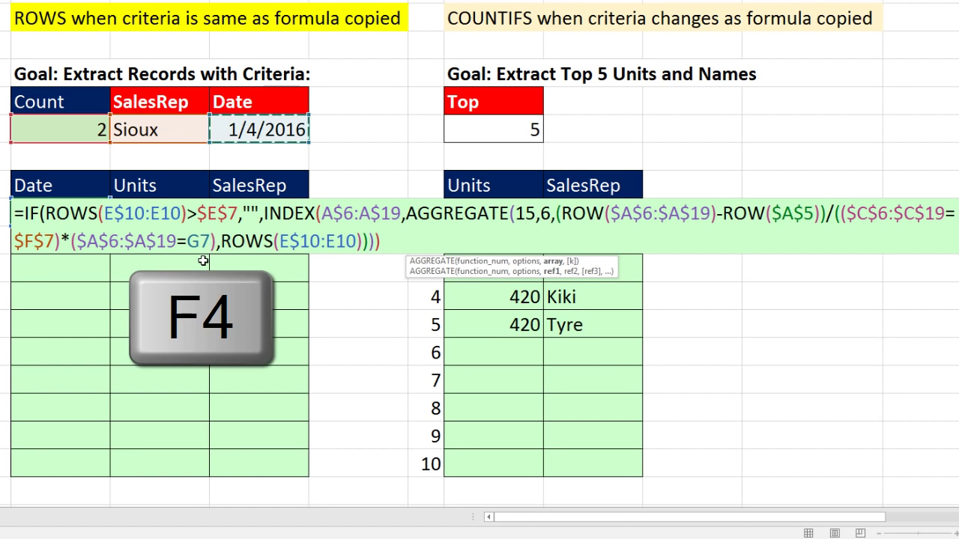
{"action": "key", "text": "F4"}
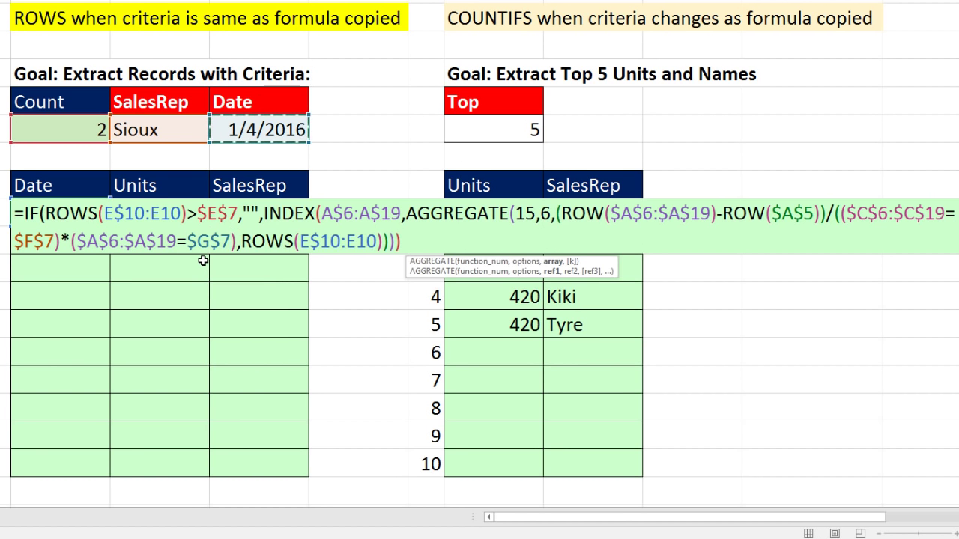
{"action": "type", "text": ")"}
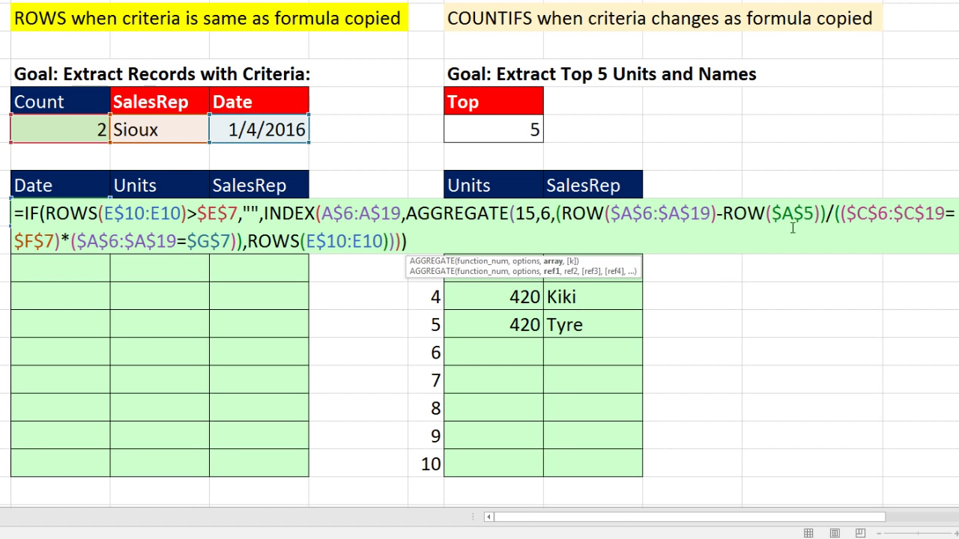
{"action": "left_click_drag", "start_coordinate": [835, 218], "coordinate": [241, 242]}
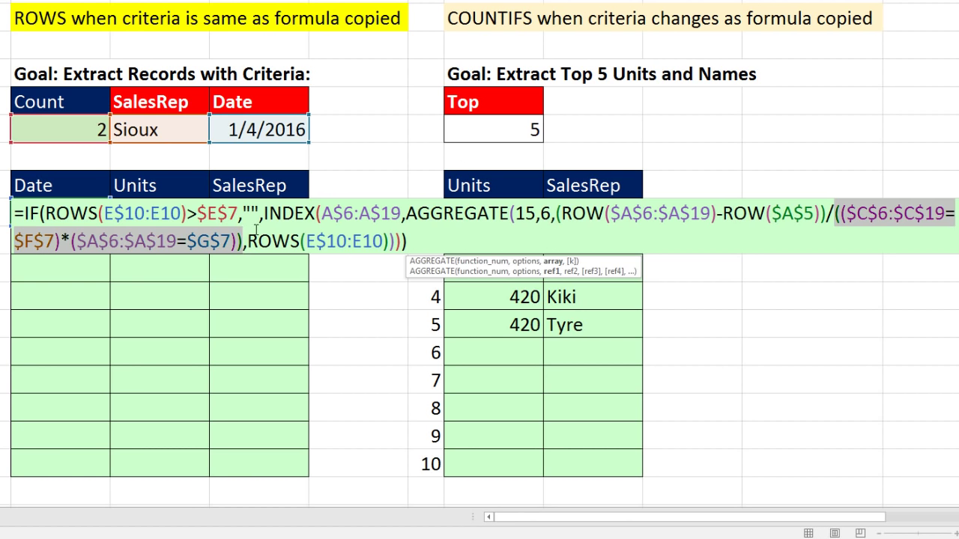
{"action": "key", "text": "ctrl+Return"}
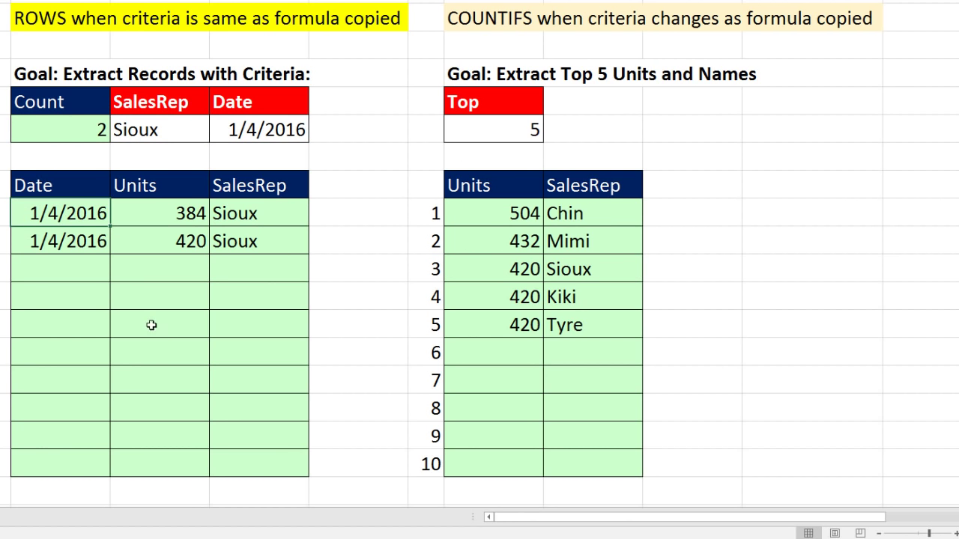
Step: Fill the edited E10 formula into the whole extraction range E10:G19
{"action": "key", "text": "shift"}
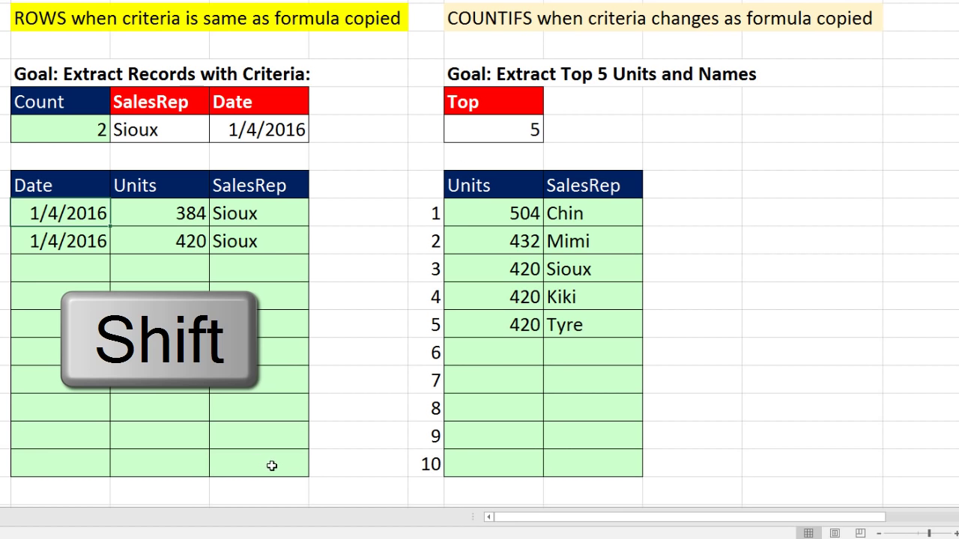
{"action": "left_click", "coordinate": [275, 466], "text": "shift"}
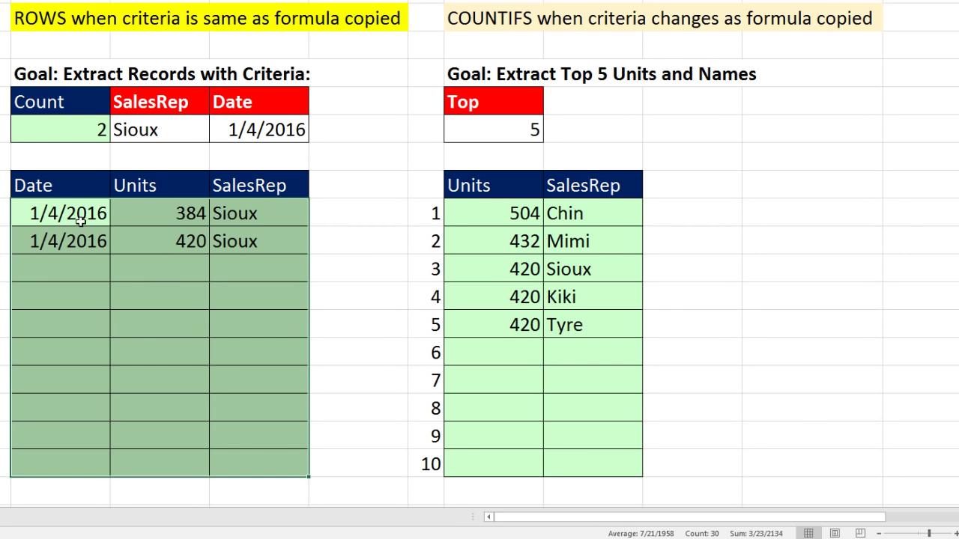
{"action": "key", "text": "F2"}
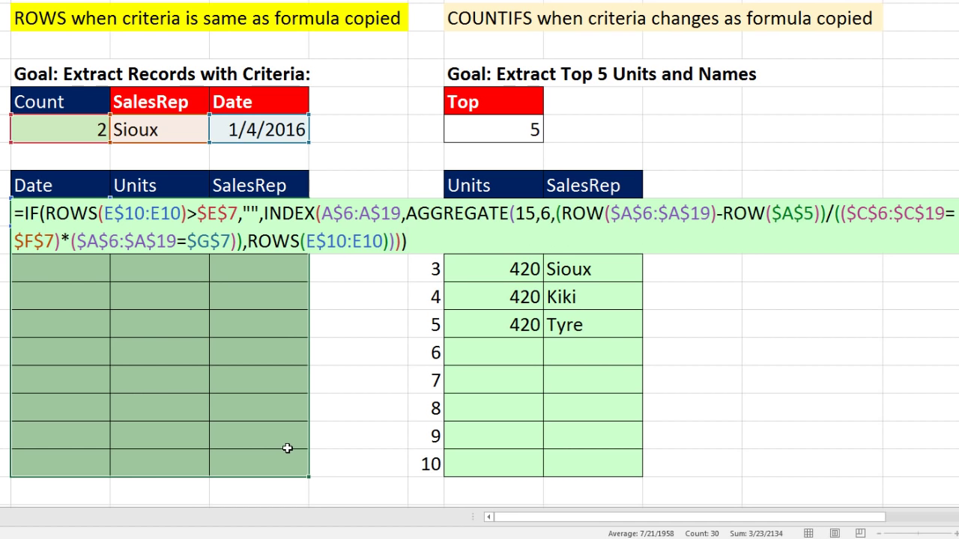
{"action": "key", "text": "ctrl+Return"}
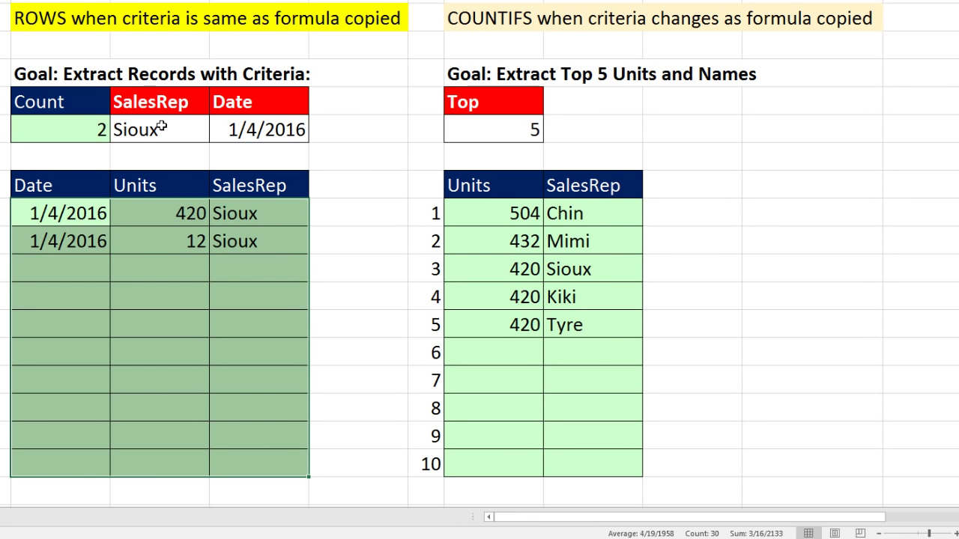
Step: Set the SalesRep criterion in F7 to the second rep offered in its list
{"action": "left_click", "coordinate": [161, 125]}
{"action": "left_click", "coordinate": [215, 138]}
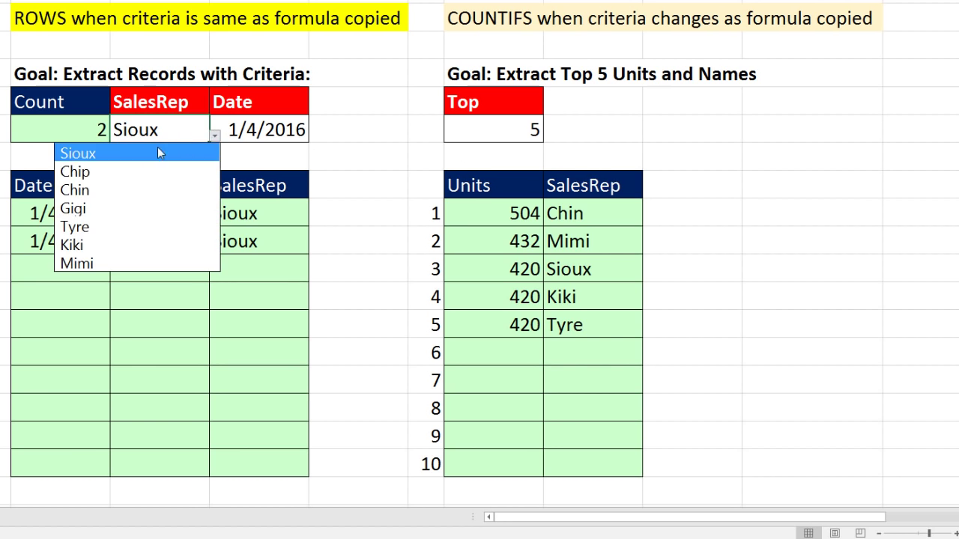
{"action": "left_click", "coordinate": [117, 168]}
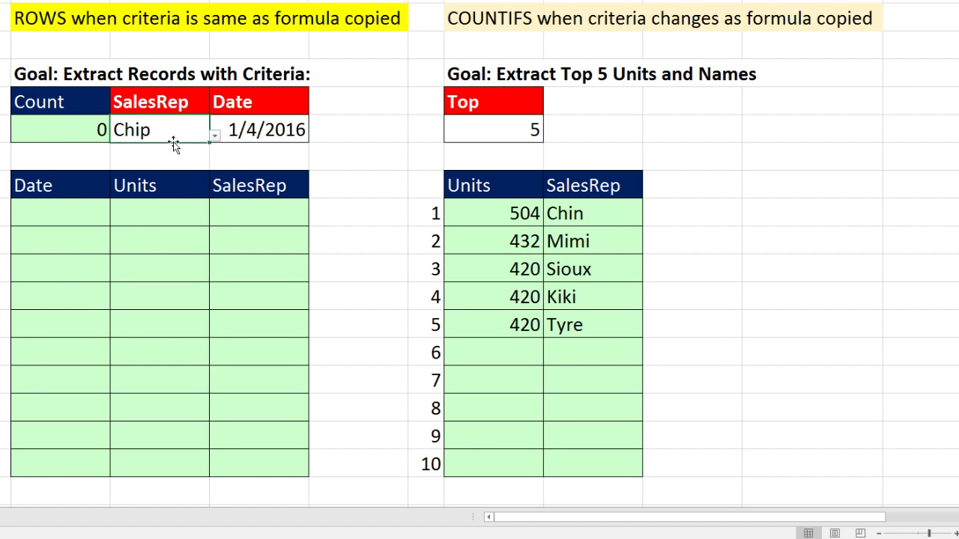
Step: Set the SalesRep criterion in F7 to the third rep in its list and the Date criterion in G7 to 1/2/2016
{"action": "left_click", "coordinate": [215, 135]}
{"action": "left_click", "coordinate": [104, 192]}
{"action": "left_click", "coordinate": [254, 129]}
{"action": "right_click", "coordinate": [255, 130]}
{"action": "type", "text": "2"}
{"action": "key", "text": "ctrl+Return"}
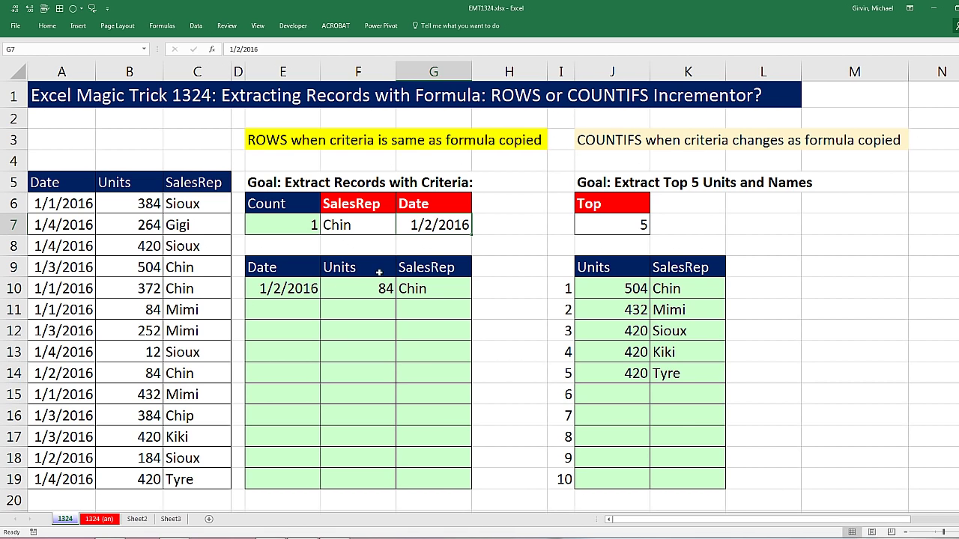
Step: Examine the ROWS(E$10:E10) incrementor in the k argument of the E10 formula's AGGREGATE function
{"action": "double_click", "coordinate": [314, 290]}
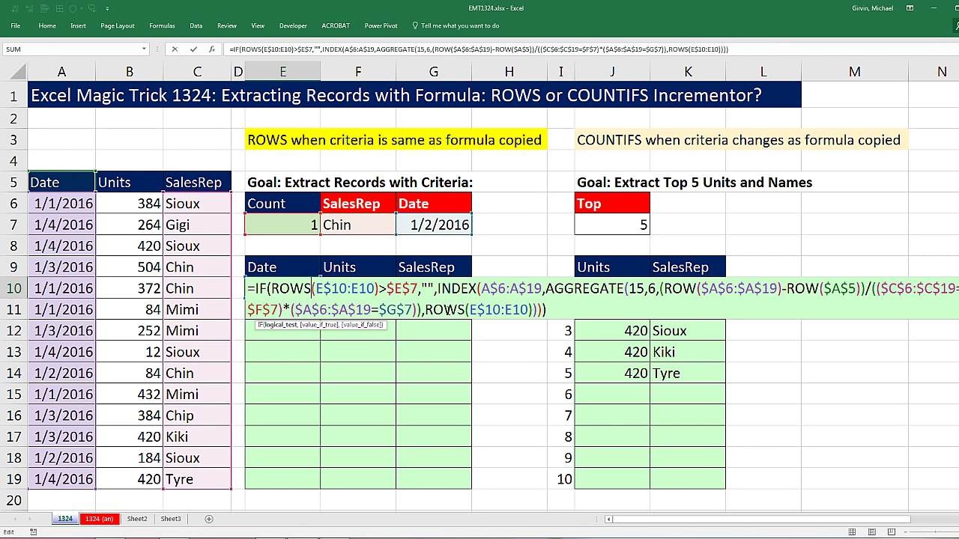
{"action": "left_click_drag", "start_coordinate": [424, 310], "coordinate": [535, 315]}
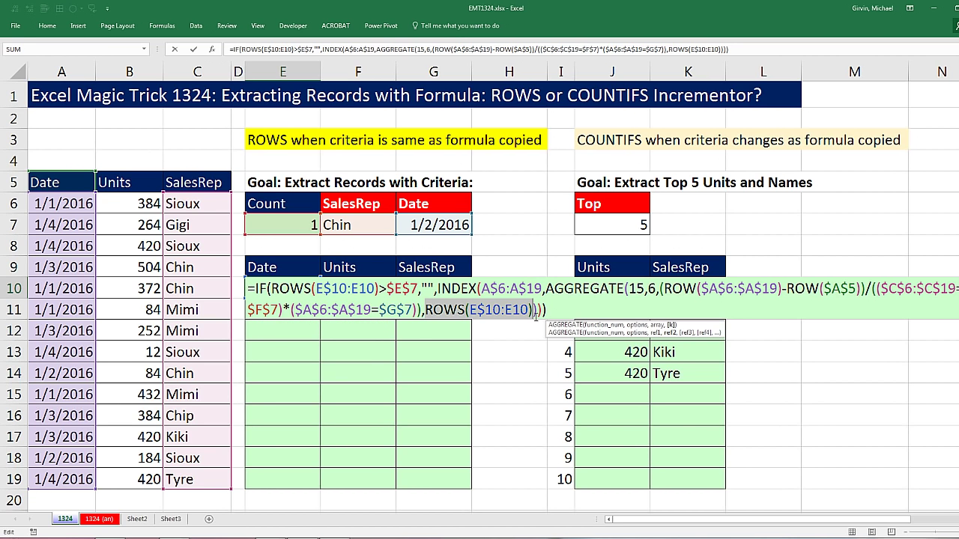
{"action": "key", "text": "Escape"}
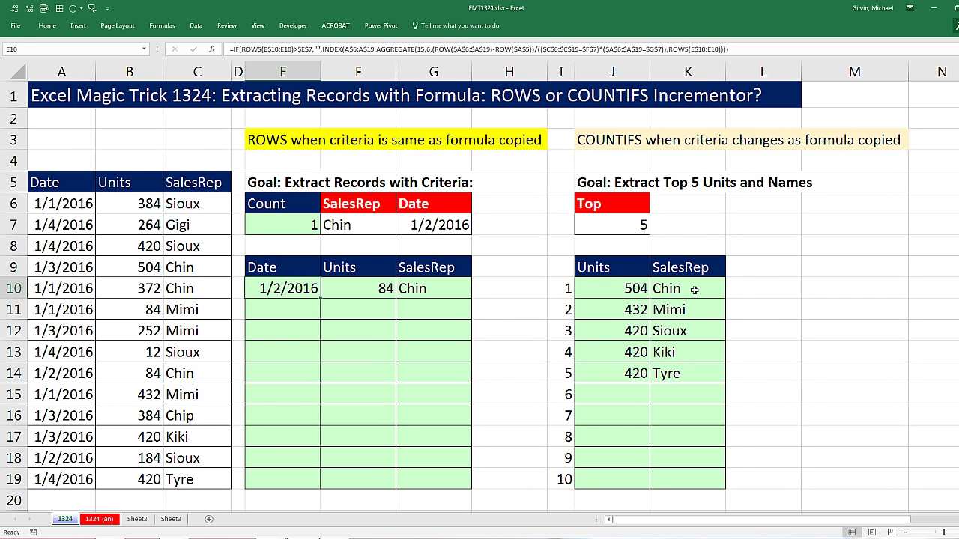
Step: Examine the COUNTIFS(J$10:J10,J10) incrementor in the k argument of the K10 formula's AGGREGATE function
{"action": "double_click", "coordinate": [695, 291]}
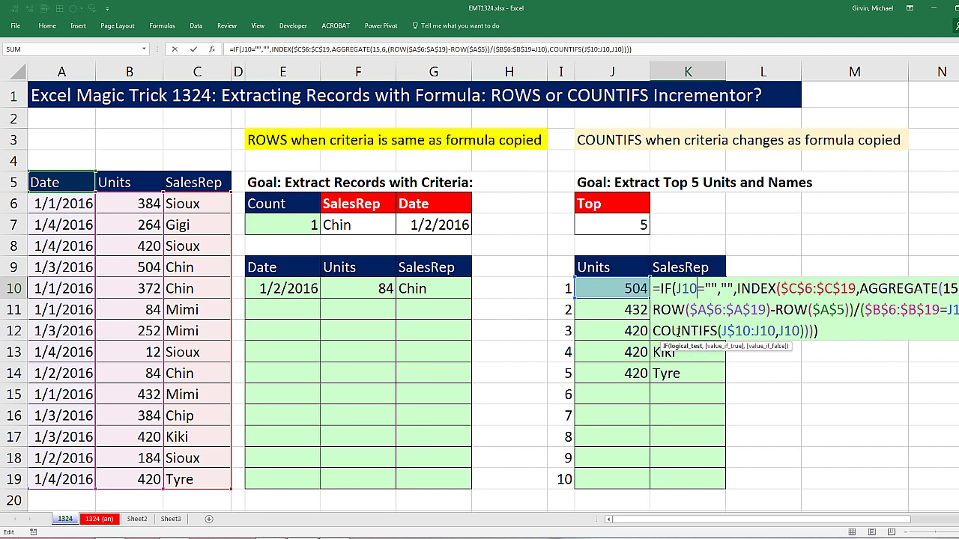
{"action": "left_click", "coordinate": [682, 330]}
{"action": "left_click", "coordinate": [940, 347]}
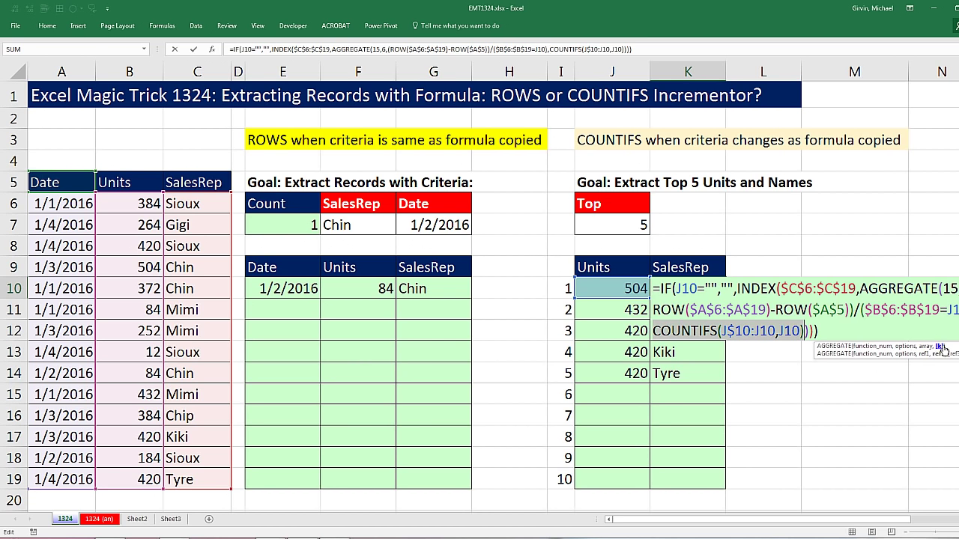
{"action": "left_click_drag", "start_coordinate": [953, 347], "coordinate": [785, 358]}
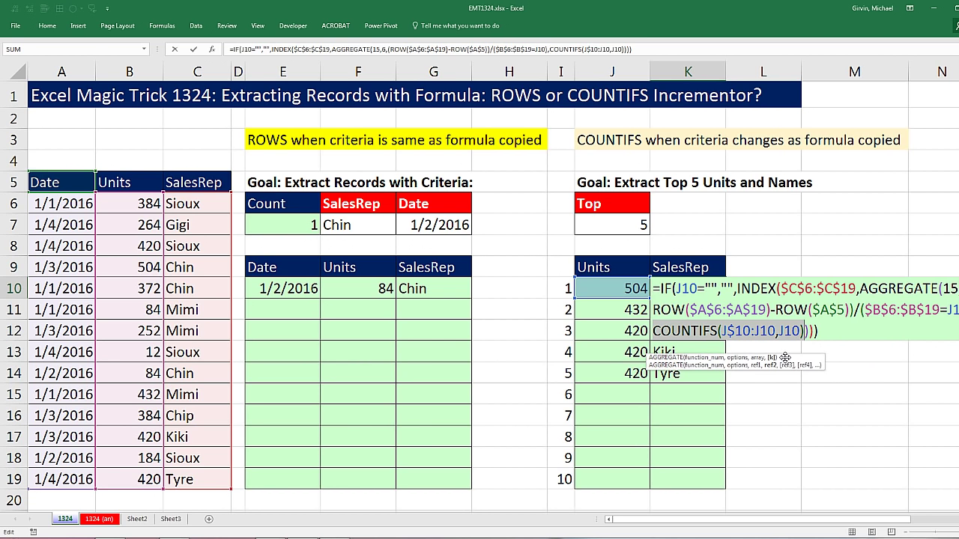